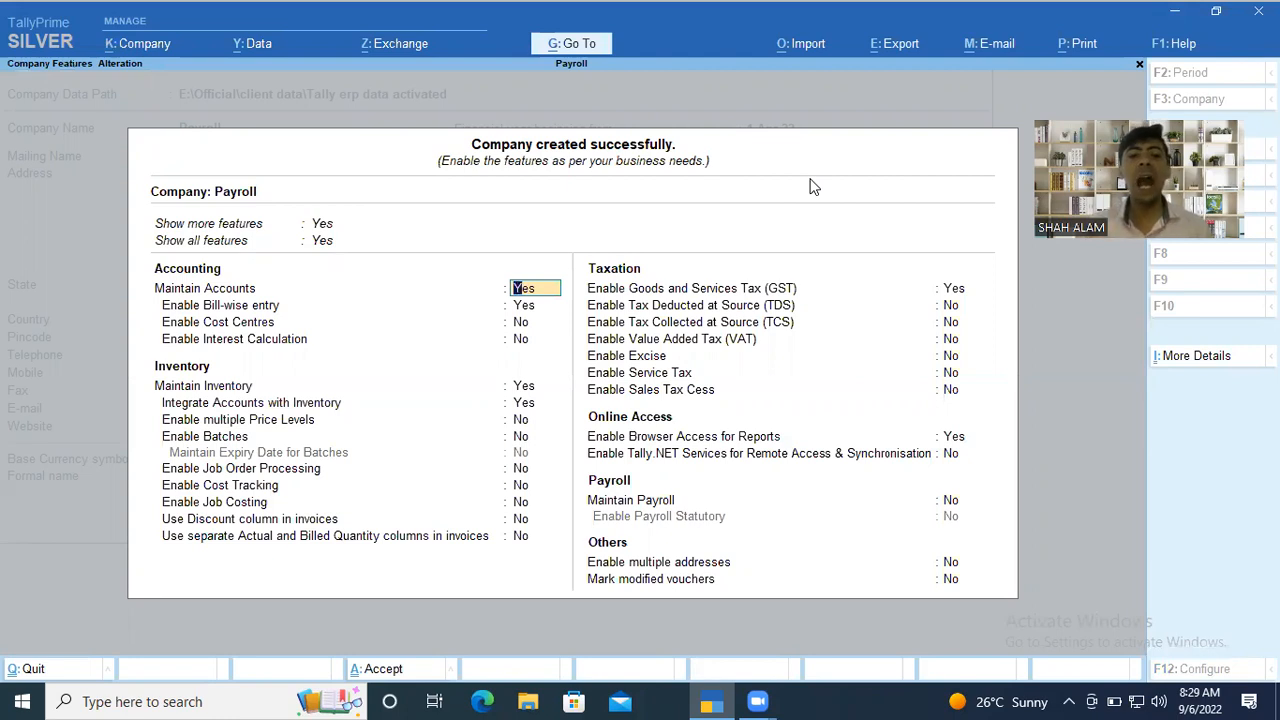
Keep the default accounting and inventory features, and accept the company's GST details with the GSTIN/UIN left blank.
key("Return")
key("Return")
key("Return")
key("Return")
key("Return")
key("Return")
key("Return")
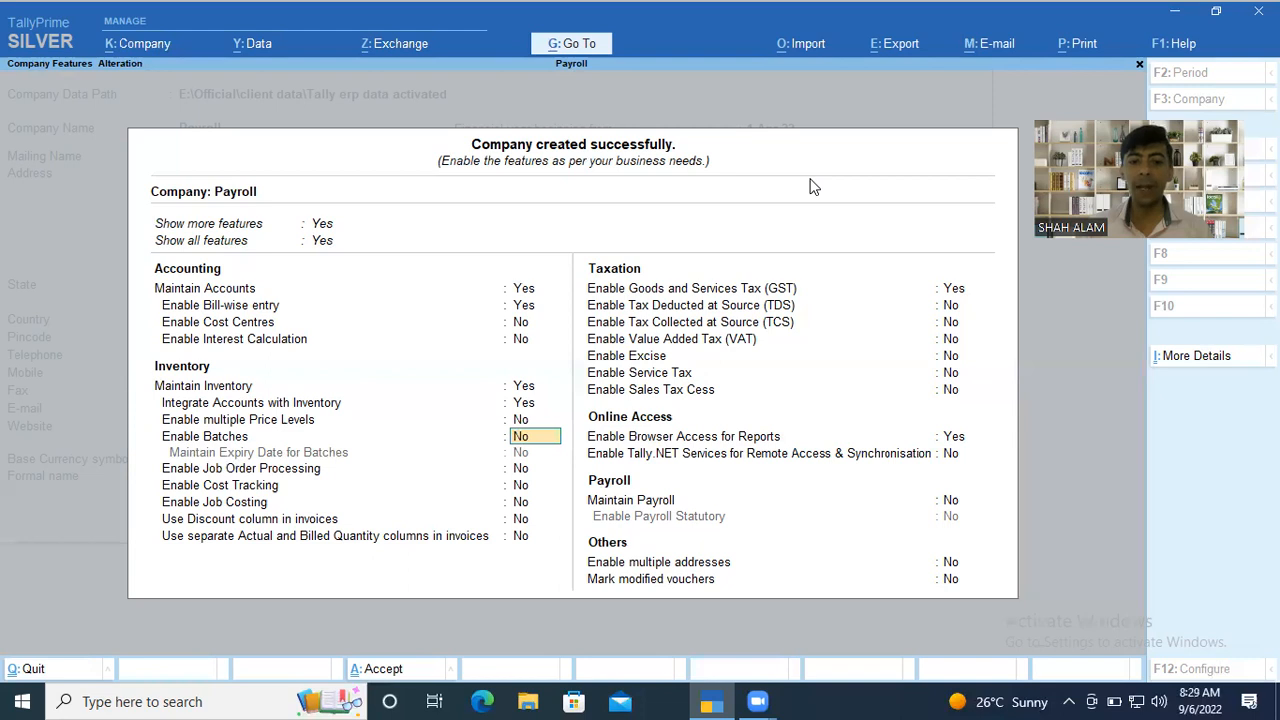
key("Return")
key("Return")
key("Return")
key("Return")
key("Return")
key("Return")
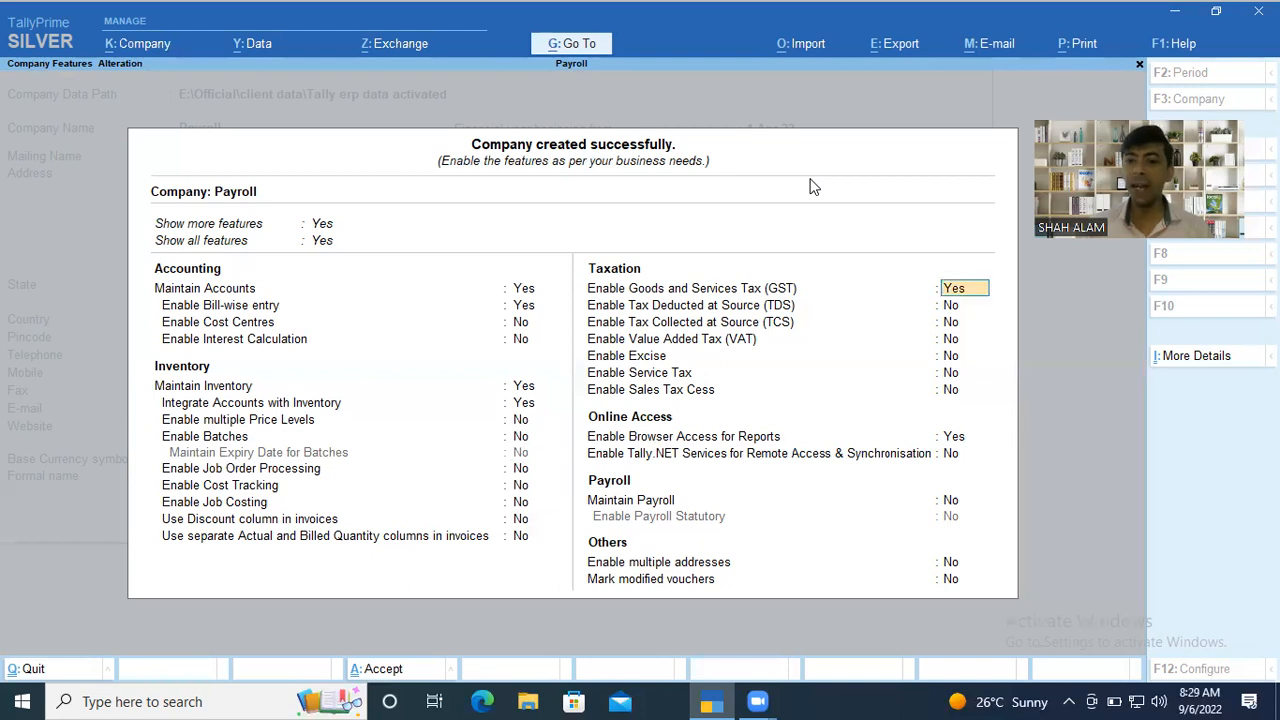
key("Return")
key("Return")
key("Return")
key("Return")
key("Return")
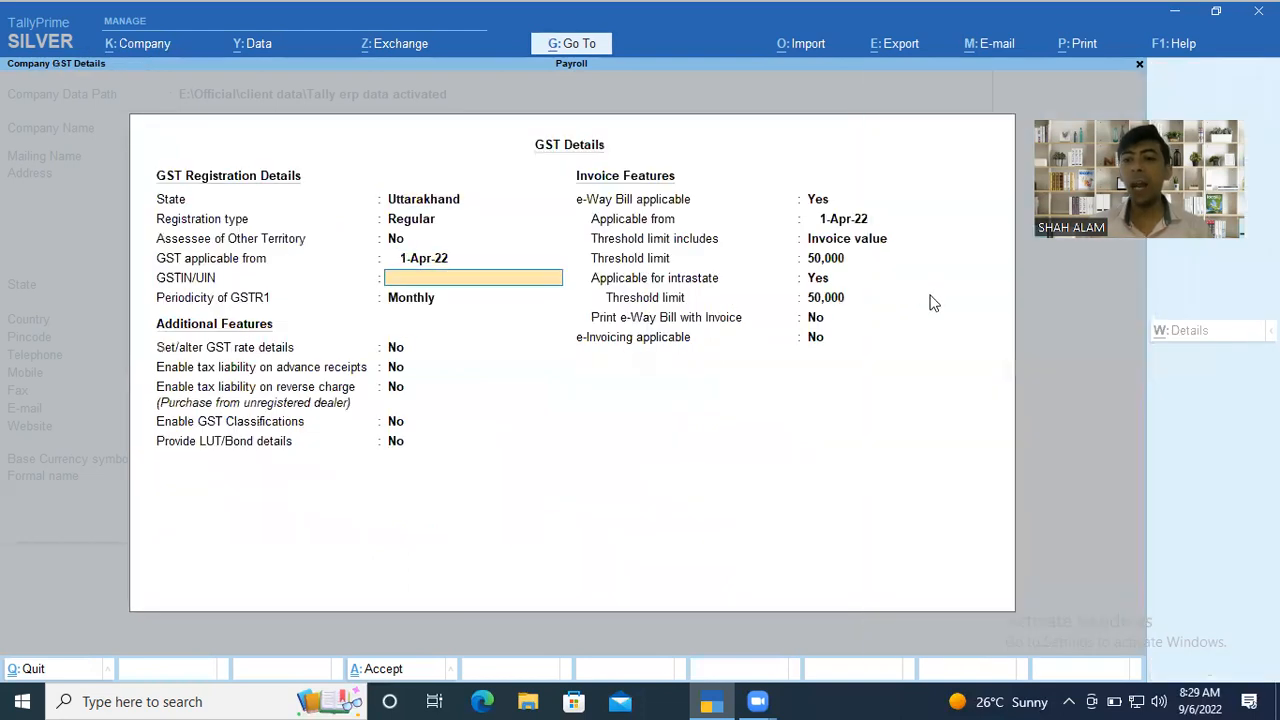
key("ctrl+a")
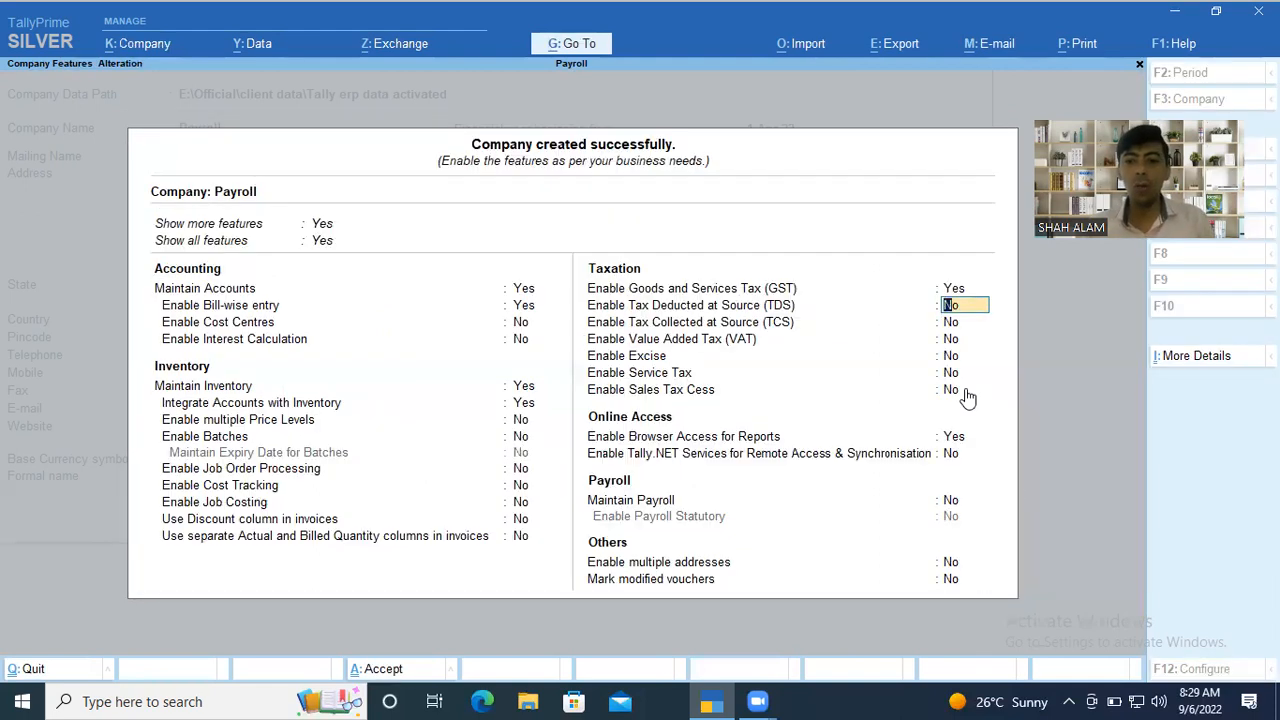
Enable Maintain Payroll and Enable Payroll Statutory in the company features.
left_click(952, 506)
type("y")
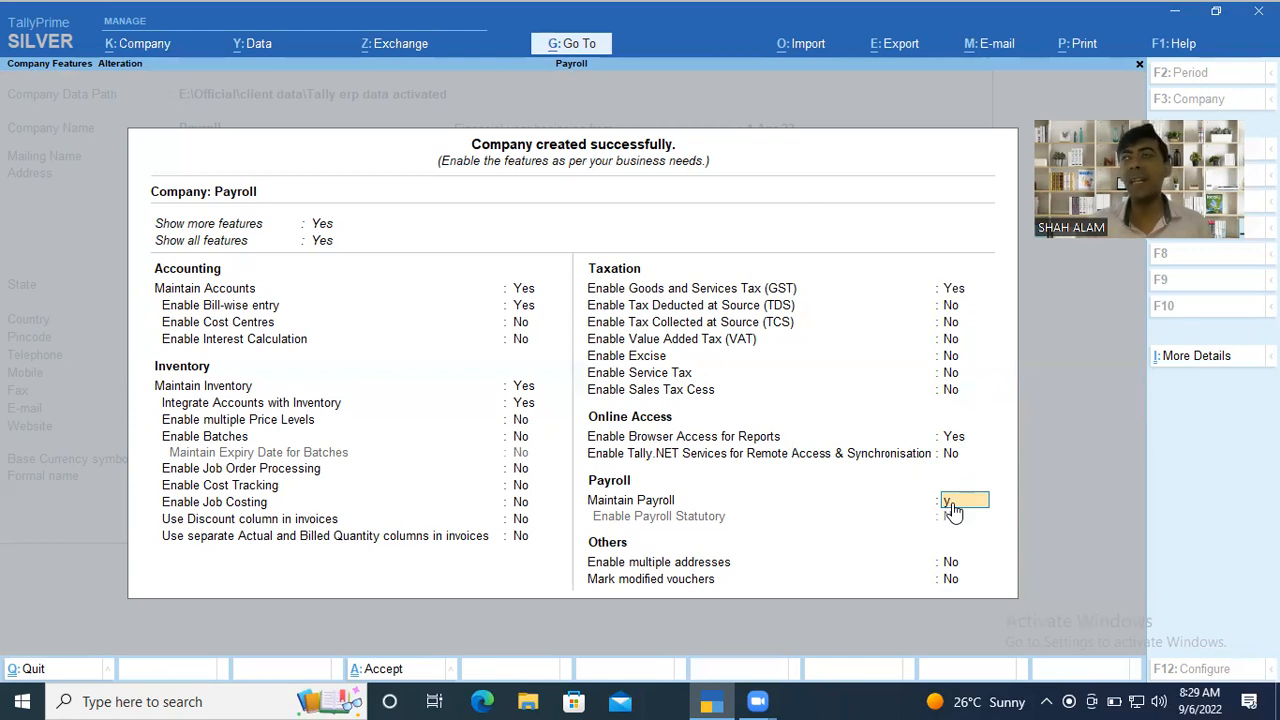
key("Return")
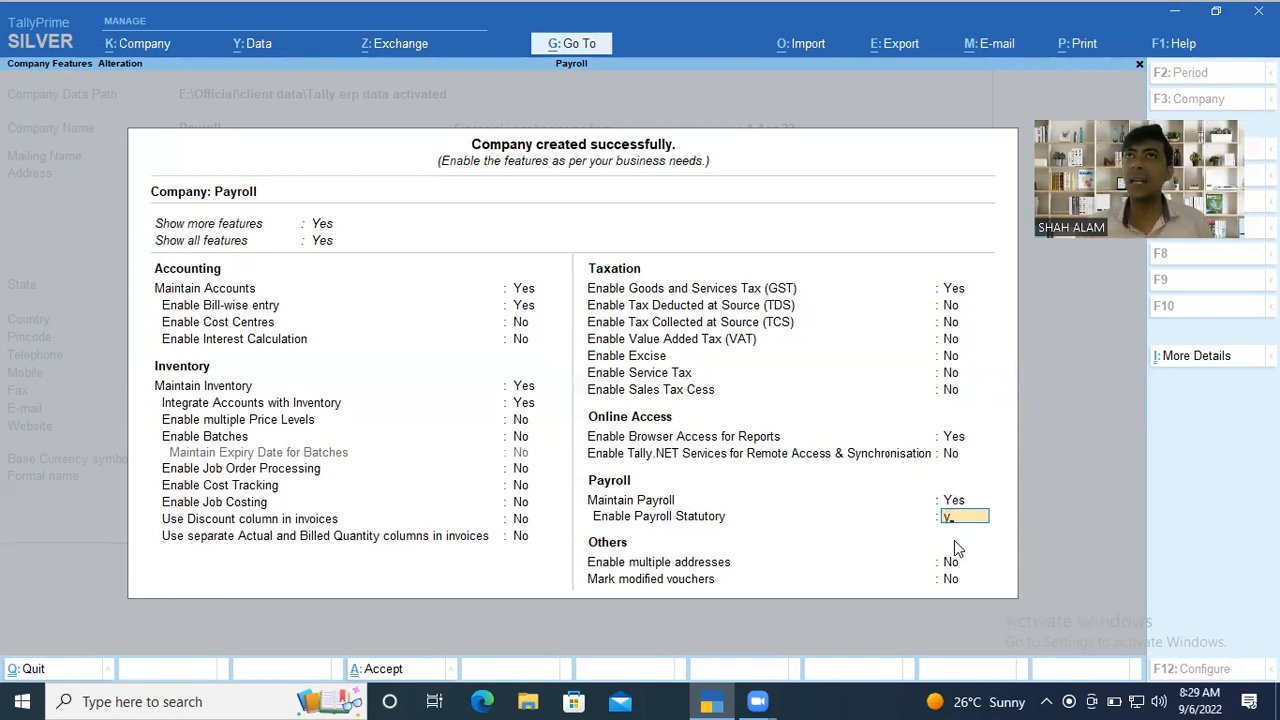
key("Return")
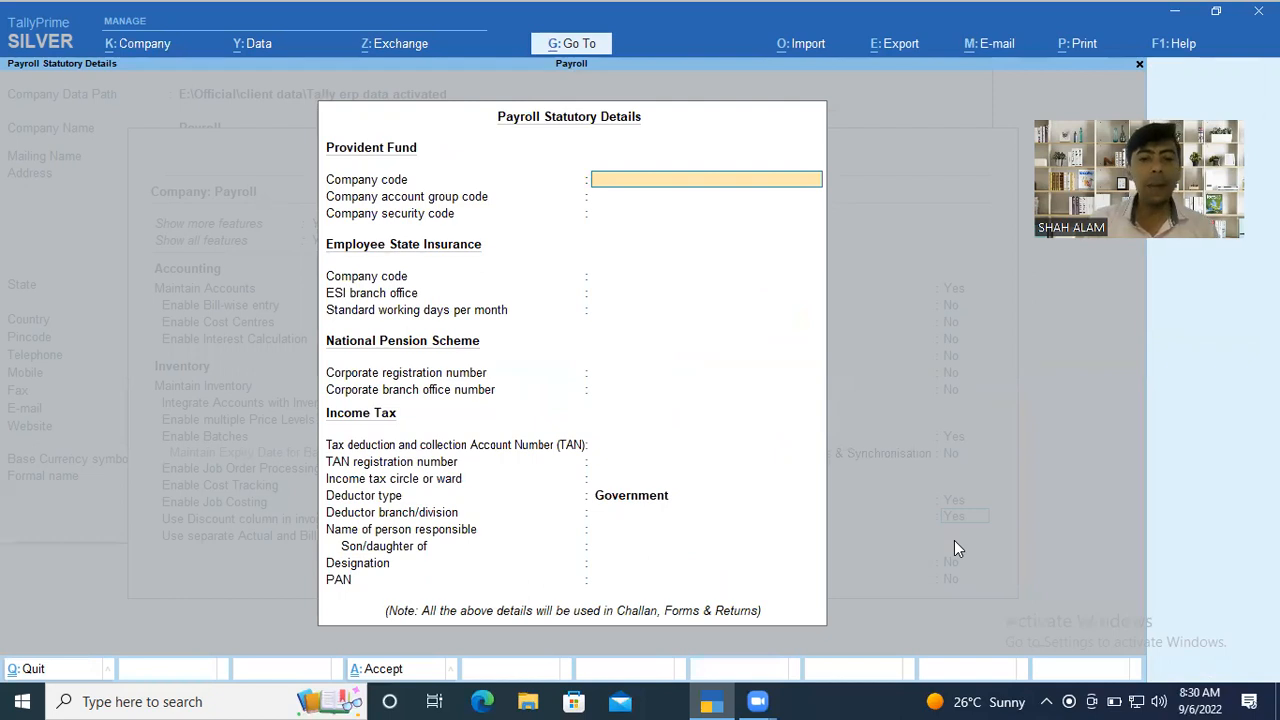
Accept the Payroll Statutory Details with their fields left blank, and save the company features.
key("Return")
key("Return")
key("Return")
key("Return")
key("Return")
key("Return")
key("Return")
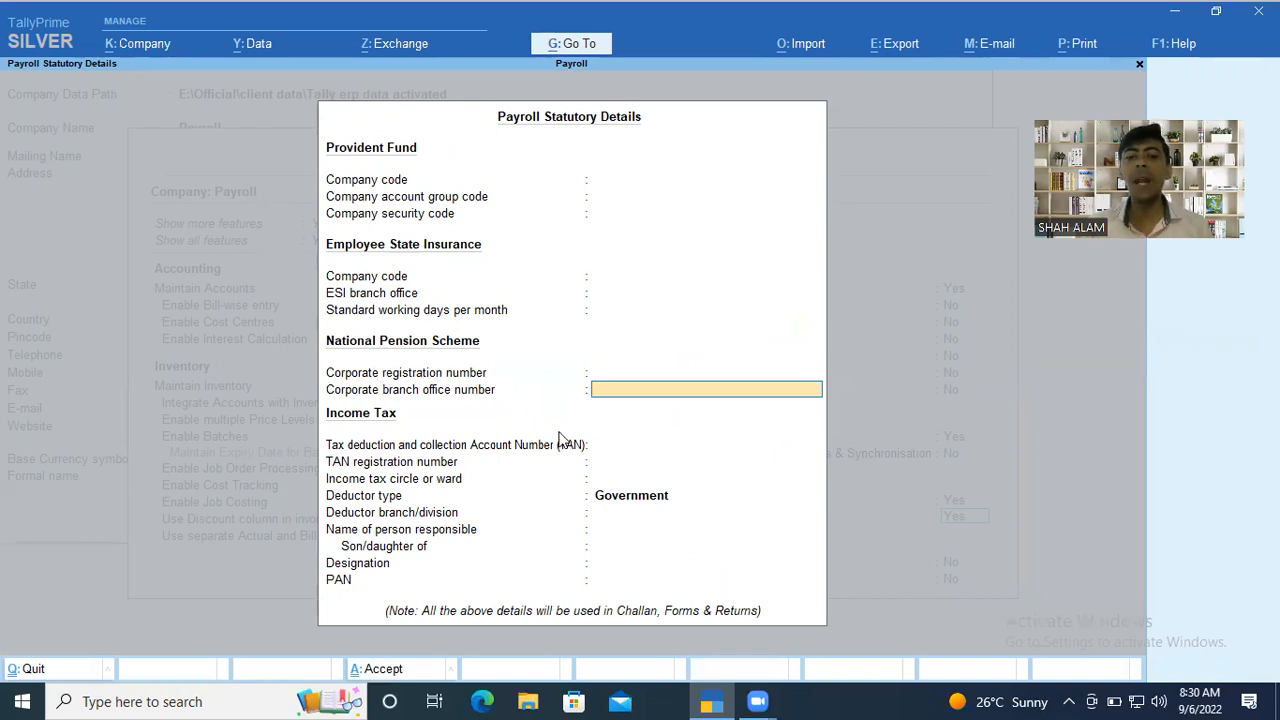
key("ctrl+a")
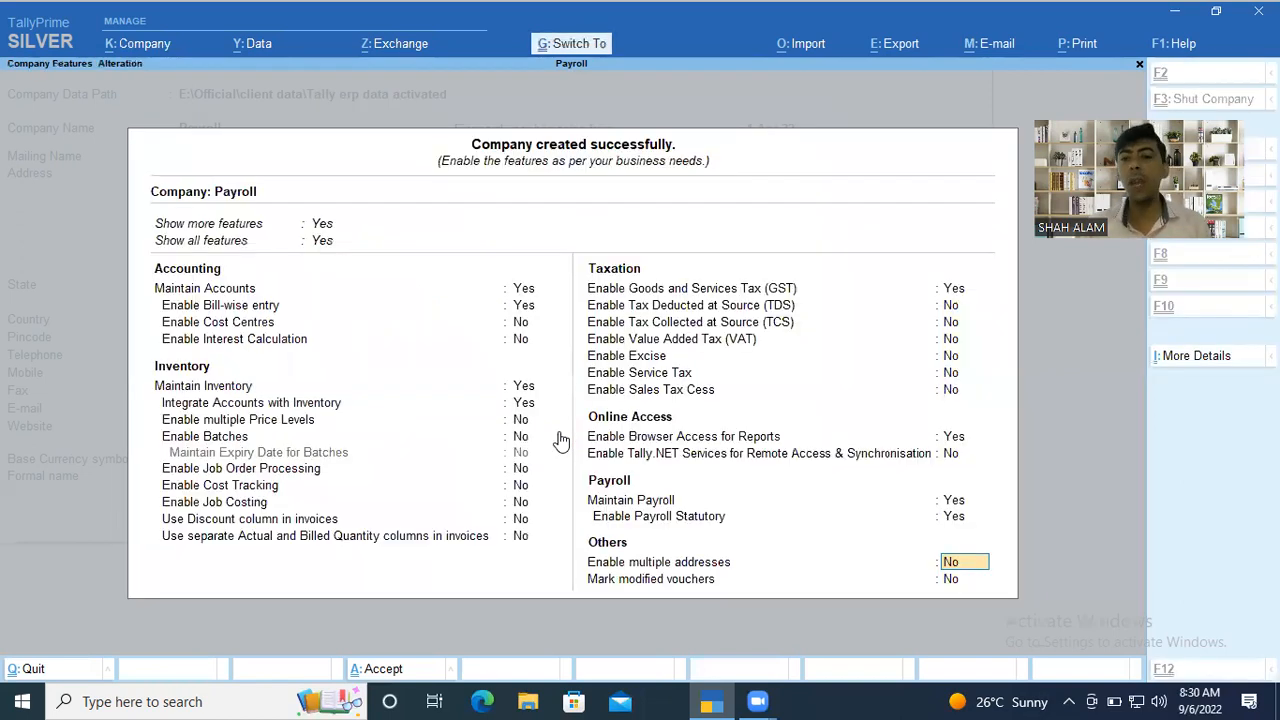
key("ctrl+a")
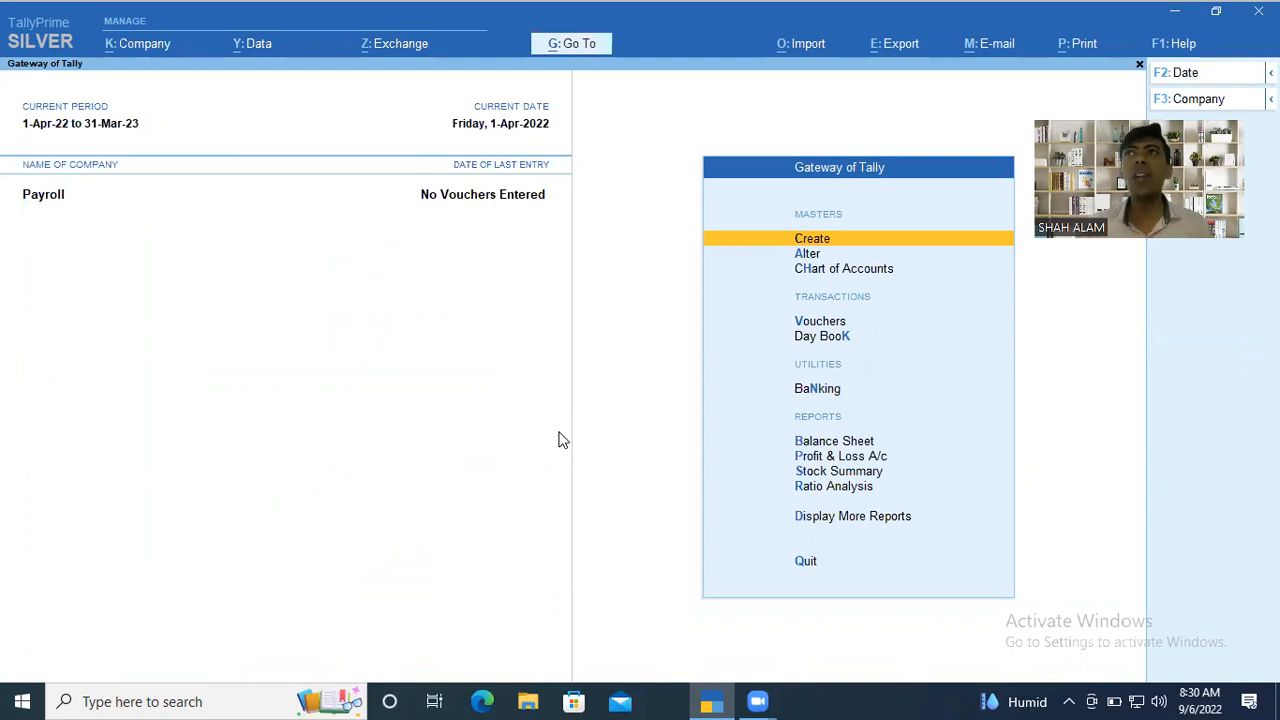
Start creating a master and expand the list of masters to include the additional types.
key("Return")
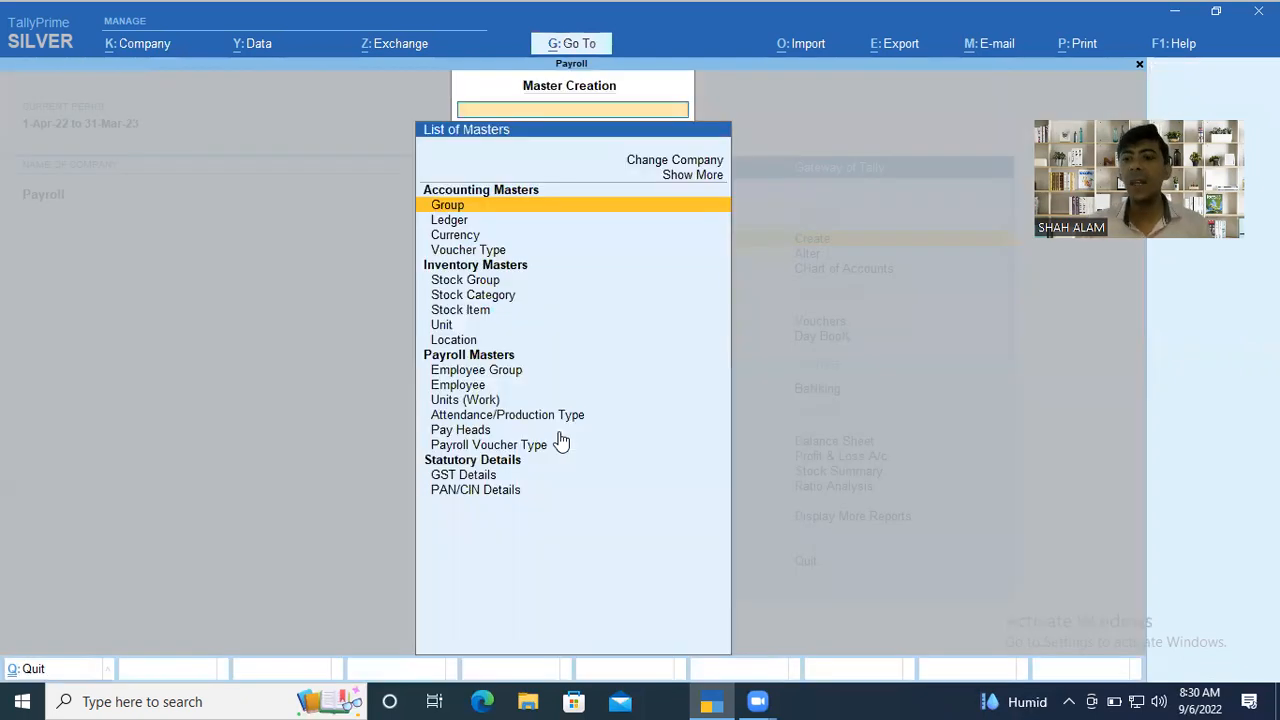
key("Down")
key("Down")
key("Down")
key("Down")
key("Down")
key("Down")
key("Down")
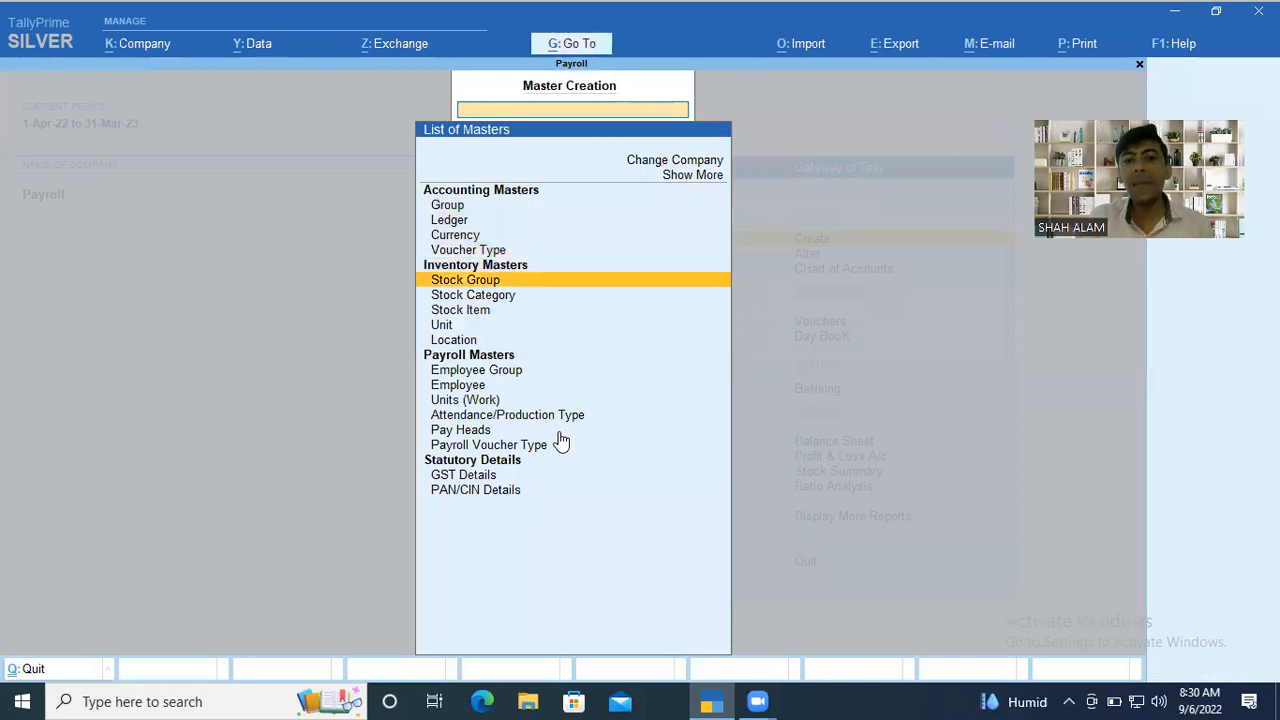
key("Down")
key("Down")
key("Down")
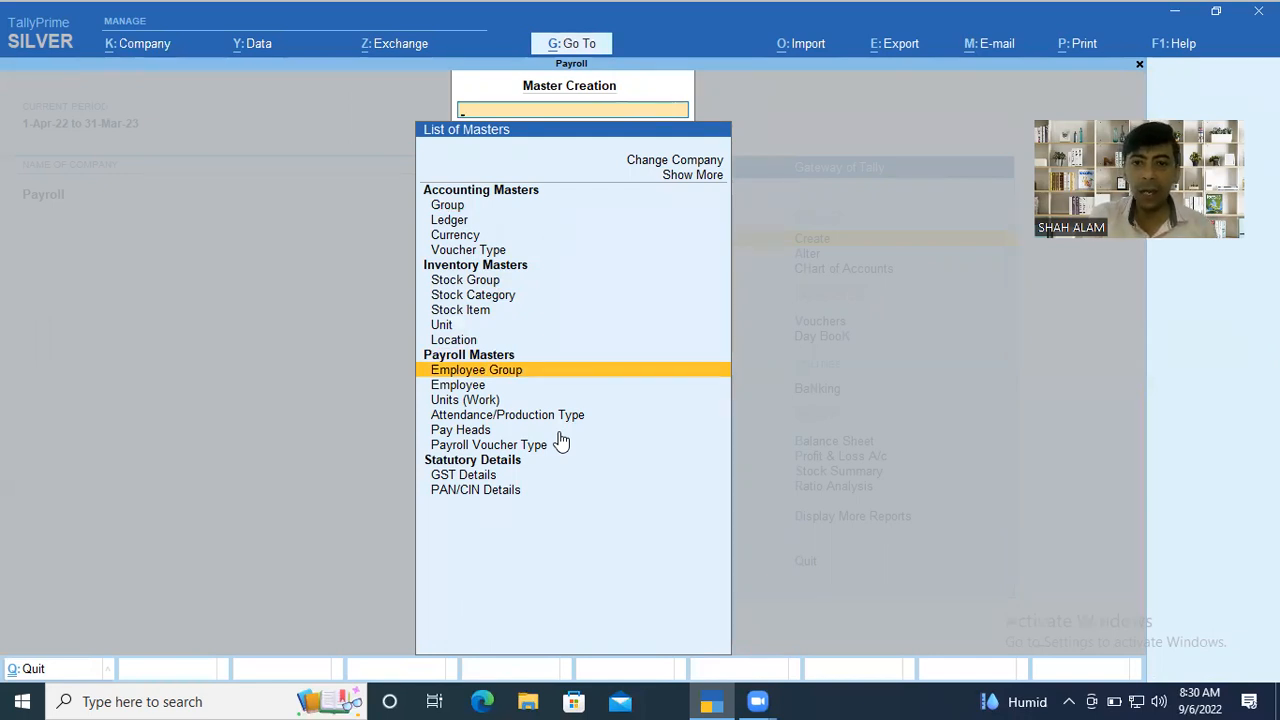
key("Up")
key("Up")
key("Up")
key("Up")
key("Up")
key("Up")
key("Up")
key("Up")
key("Up")
key("Up")
key("Up")
key("Up")
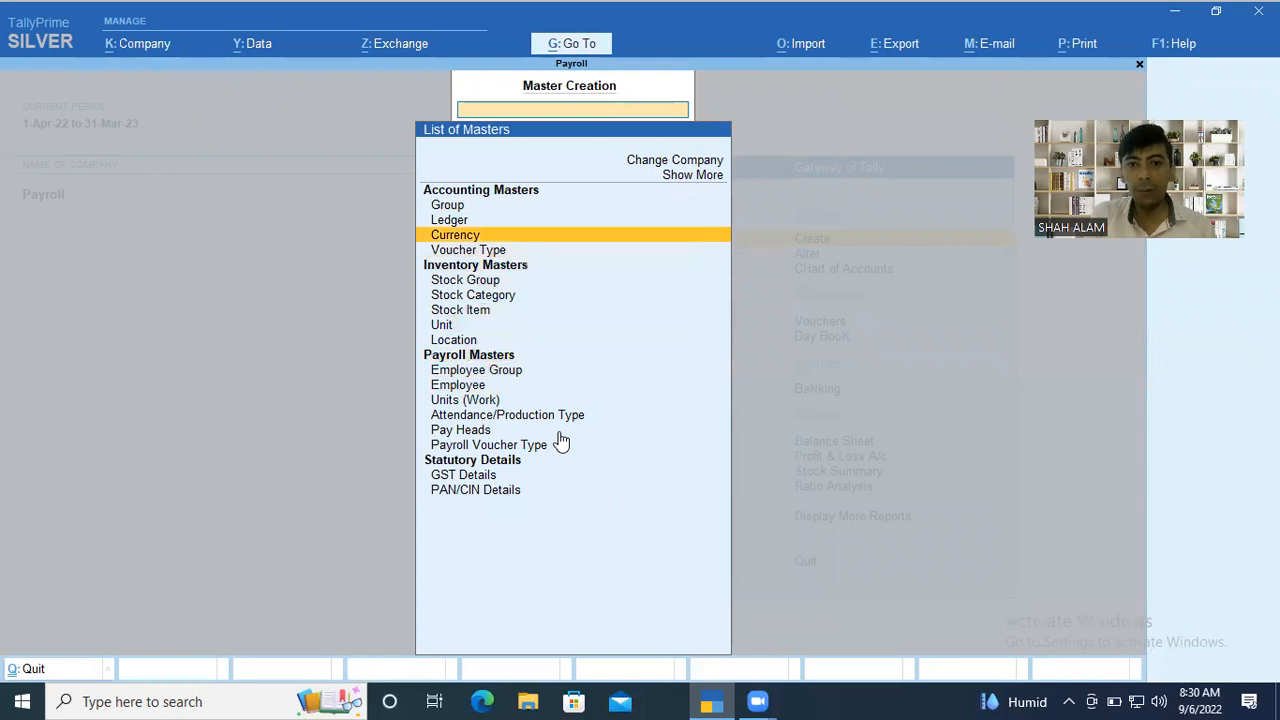
key("Up")
key("Return")
Create the employee category Head Office with Allocate Revenue Items set to Yes and Allocate Non-revenue items set to No.
key("Down")
left_click(561, 441)
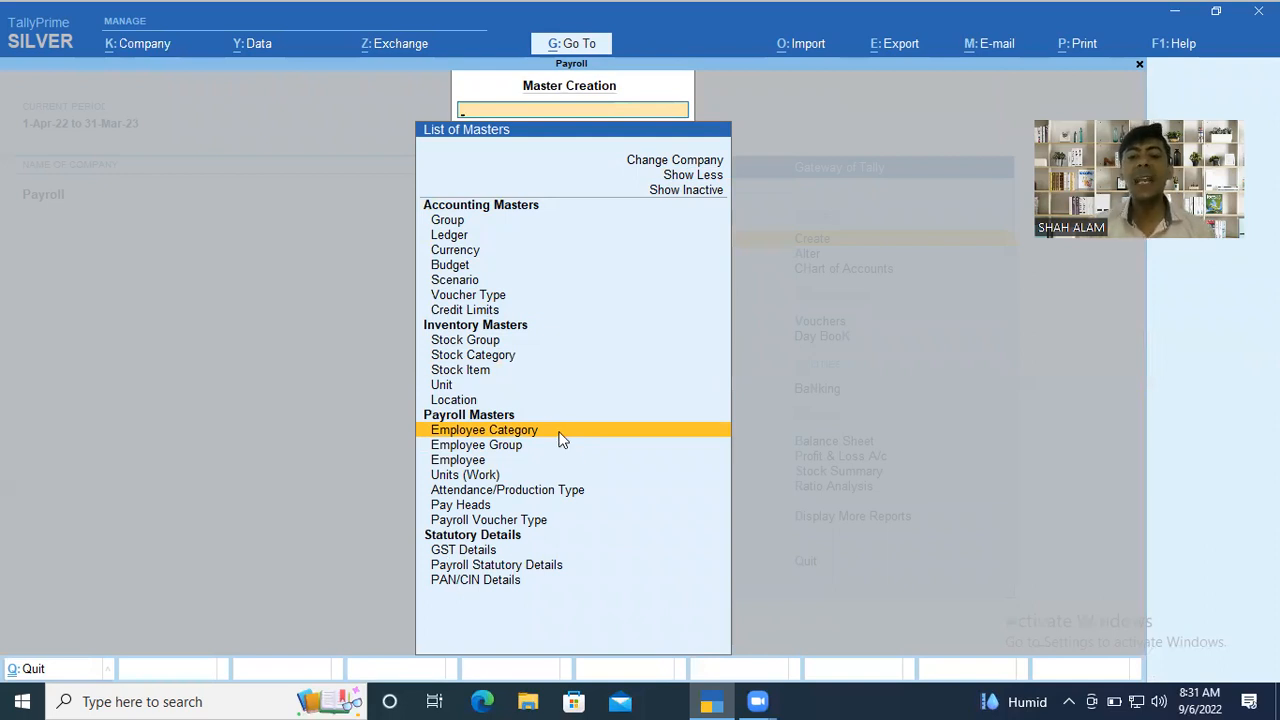
left_click(561, 441)
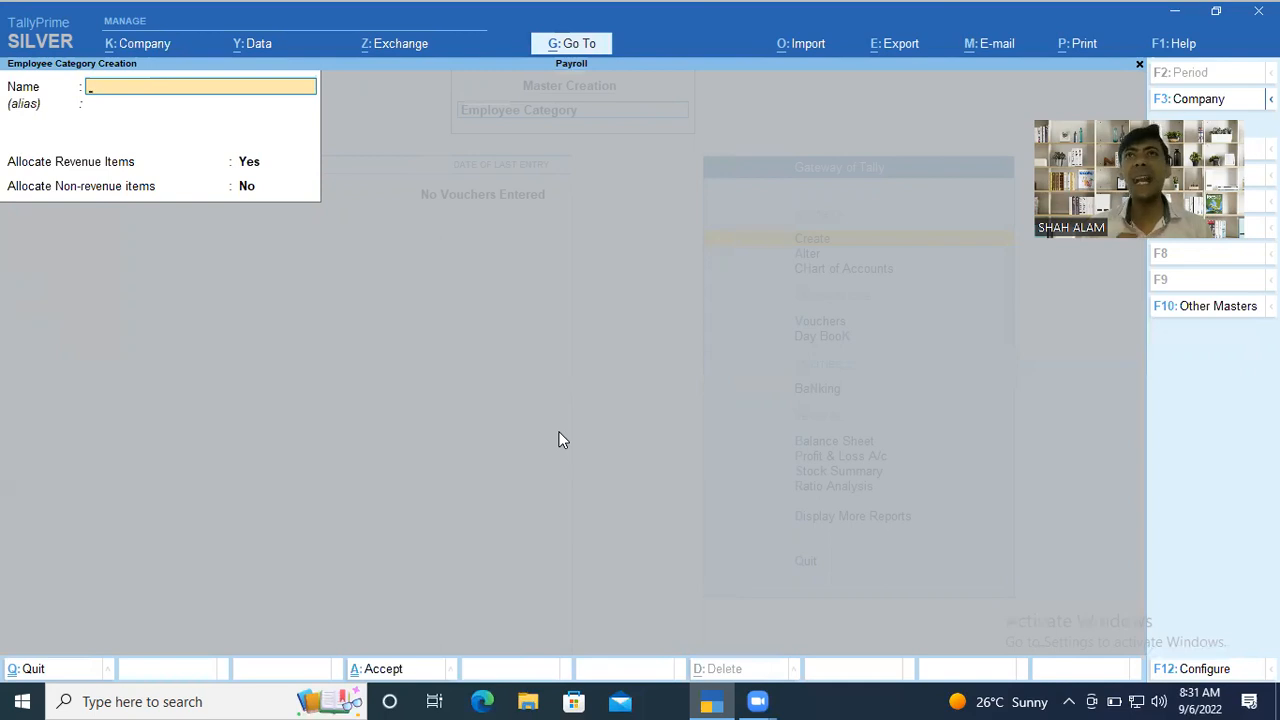
type("HE")
key("BackSpace")
type("ead")
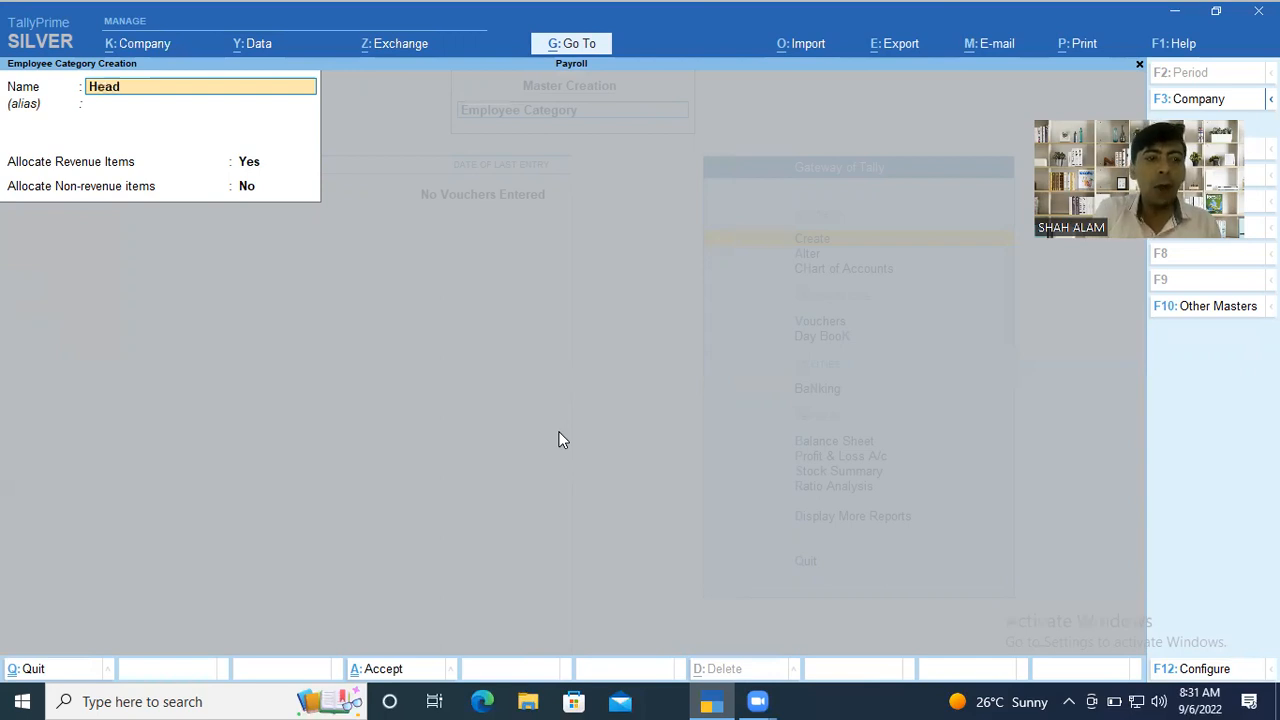
type(" office")
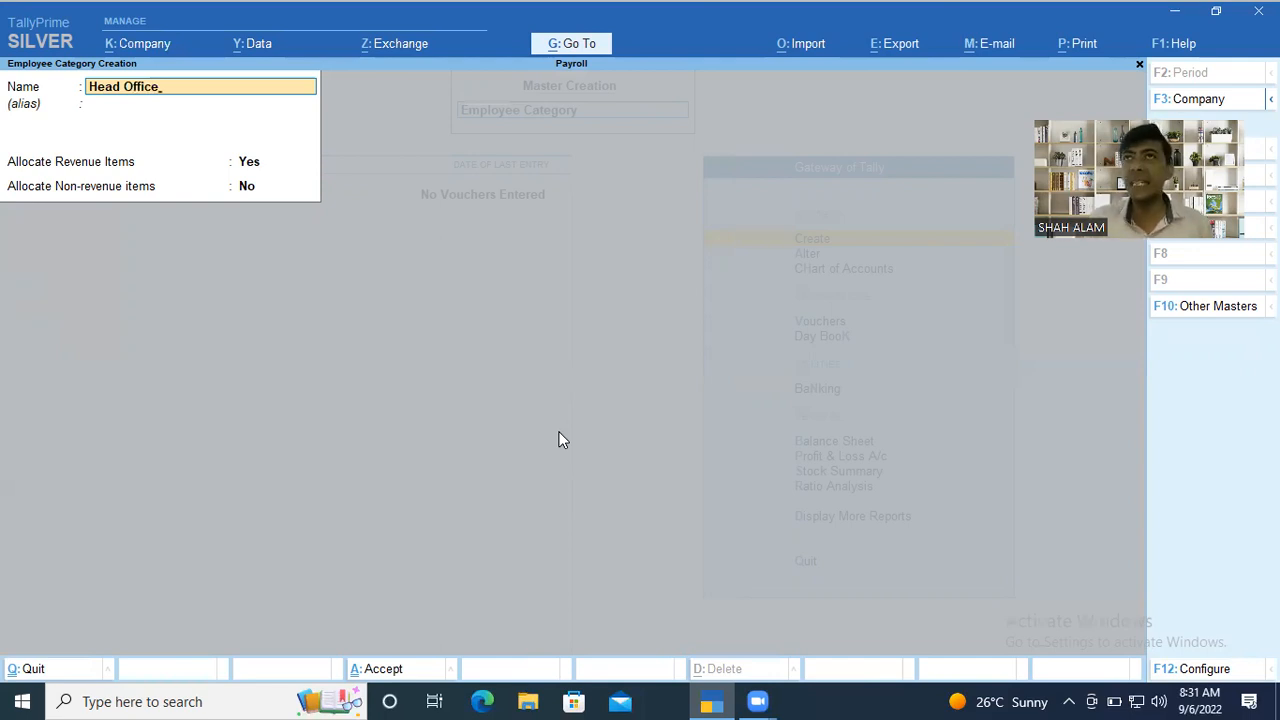
key("Return")
key("Return")
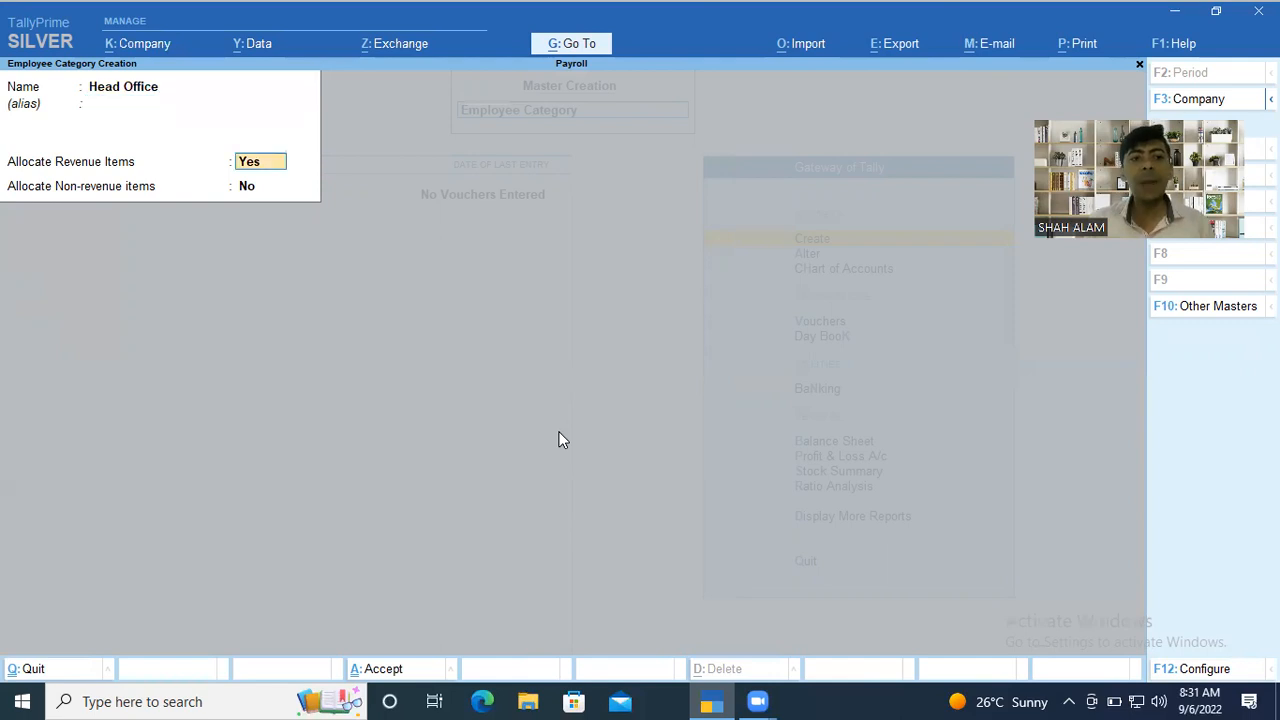
key("Return")
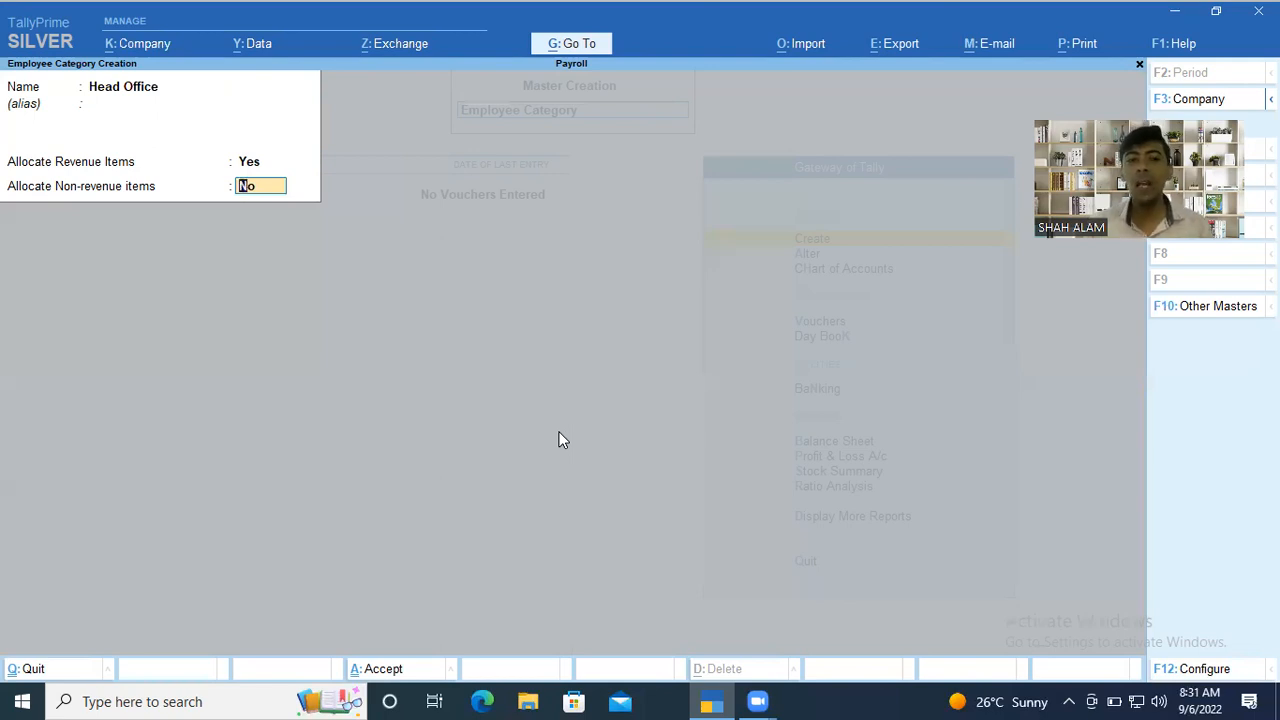
key("Return")
key("y")
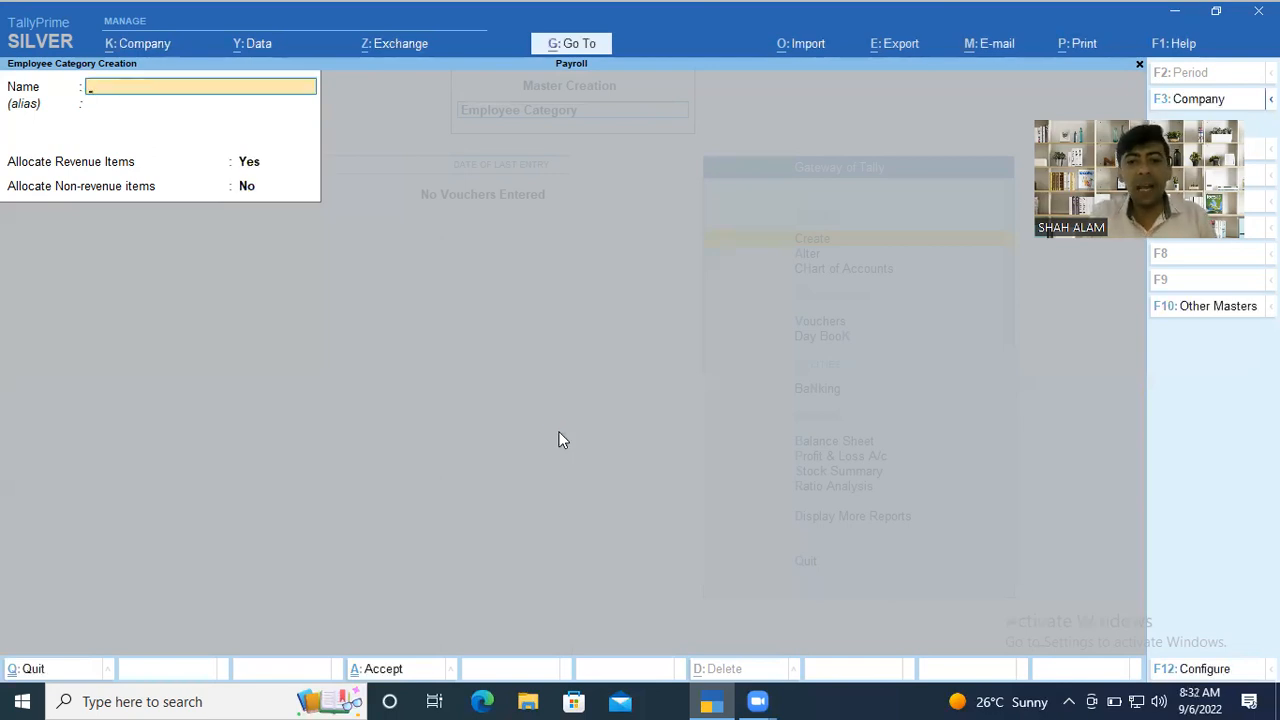
key("Escape")
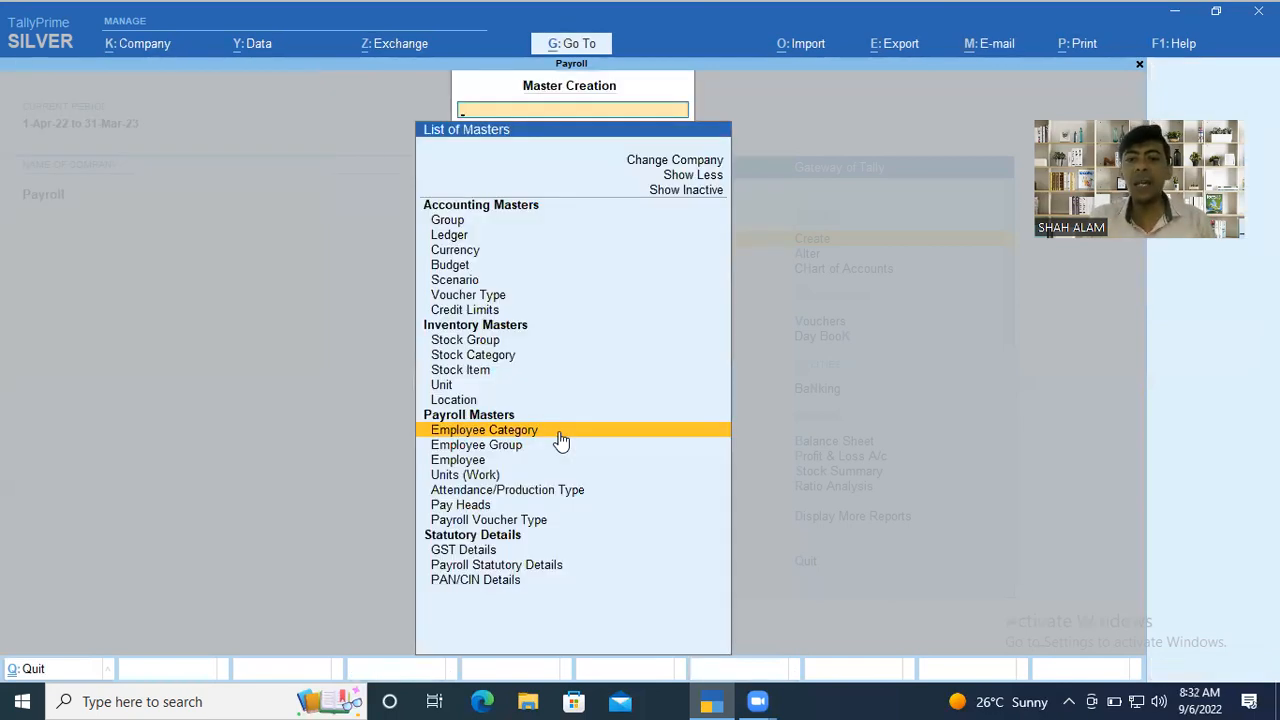
Start an employee group named Account in the Head Office category, placed under Primary.
left_click(560, 443)
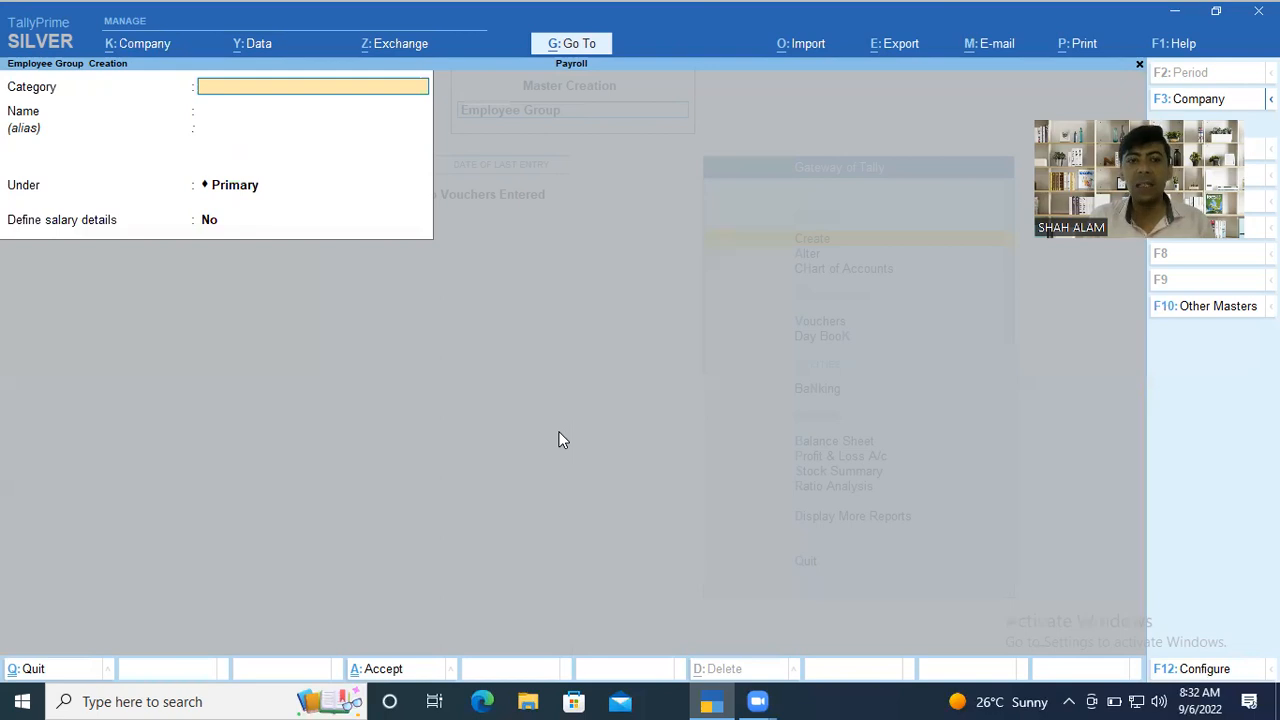
key("Down")
key("Return")
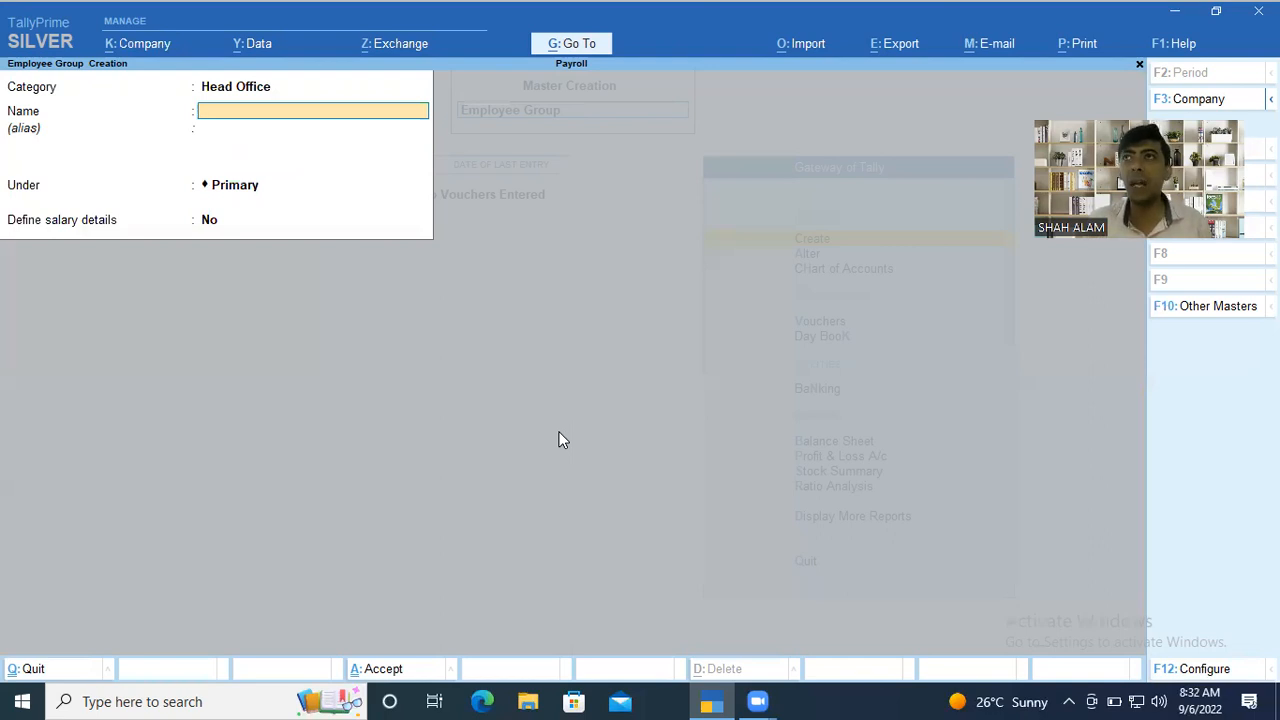
type("ACCOU")
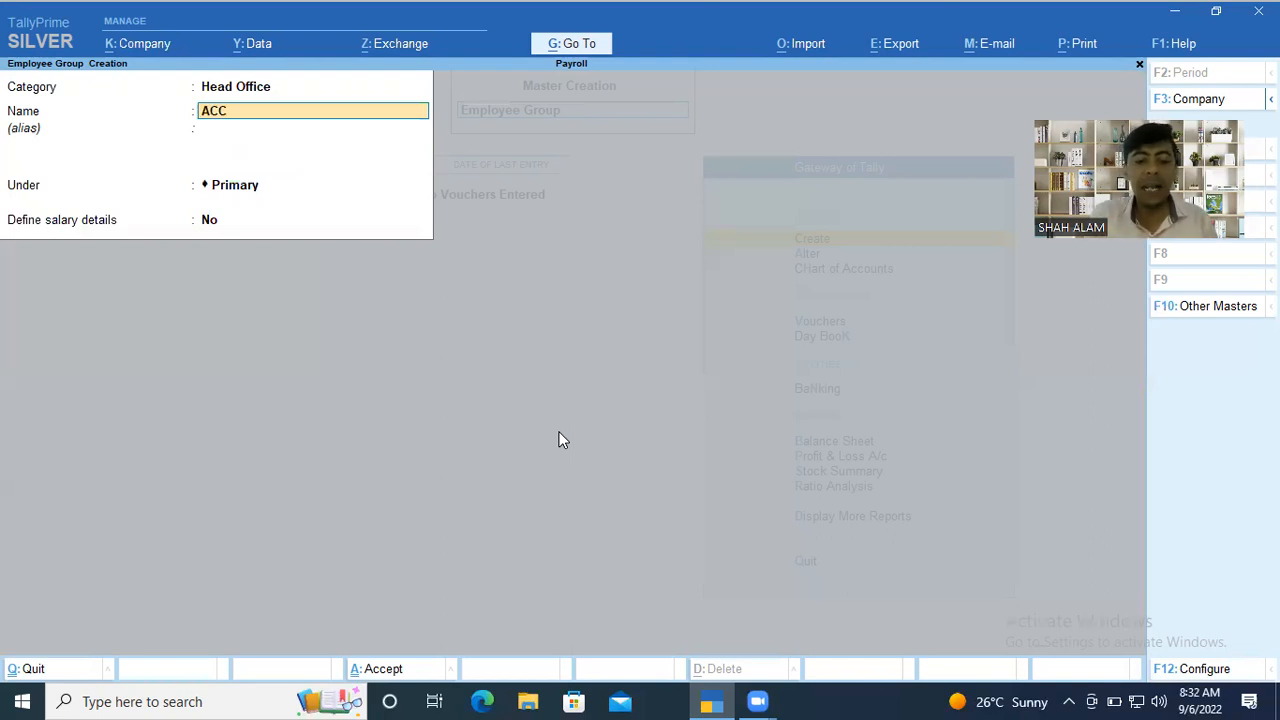
key("BackSpace")
key("BackSpace")
key("BackSpace")
key("BackSpace")
key("BackSpace")
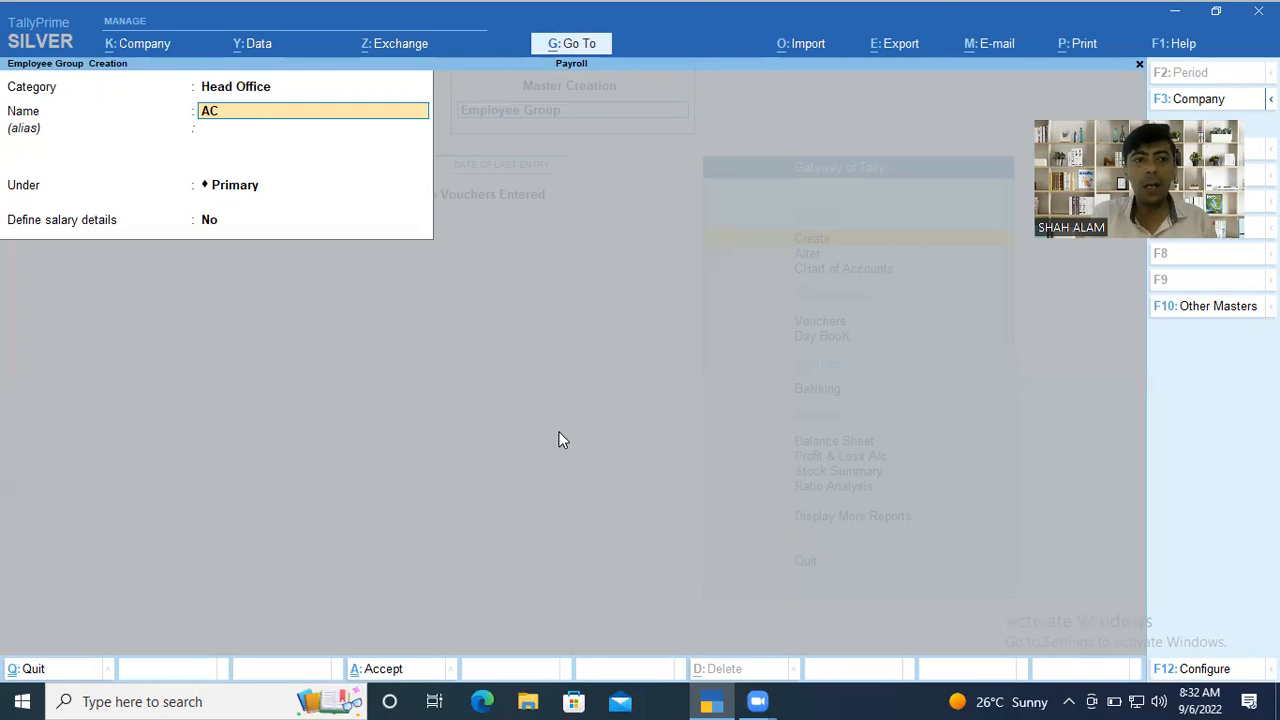
type("ccount")
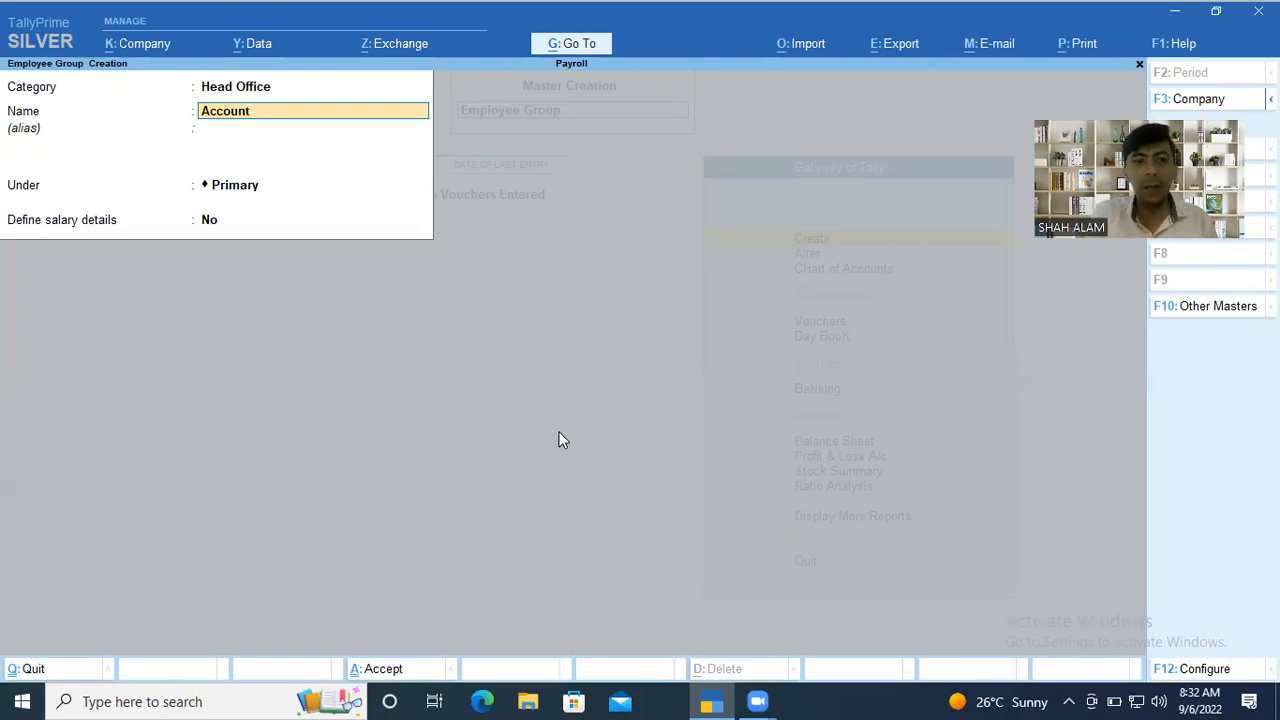
key("Return")
key("Return")
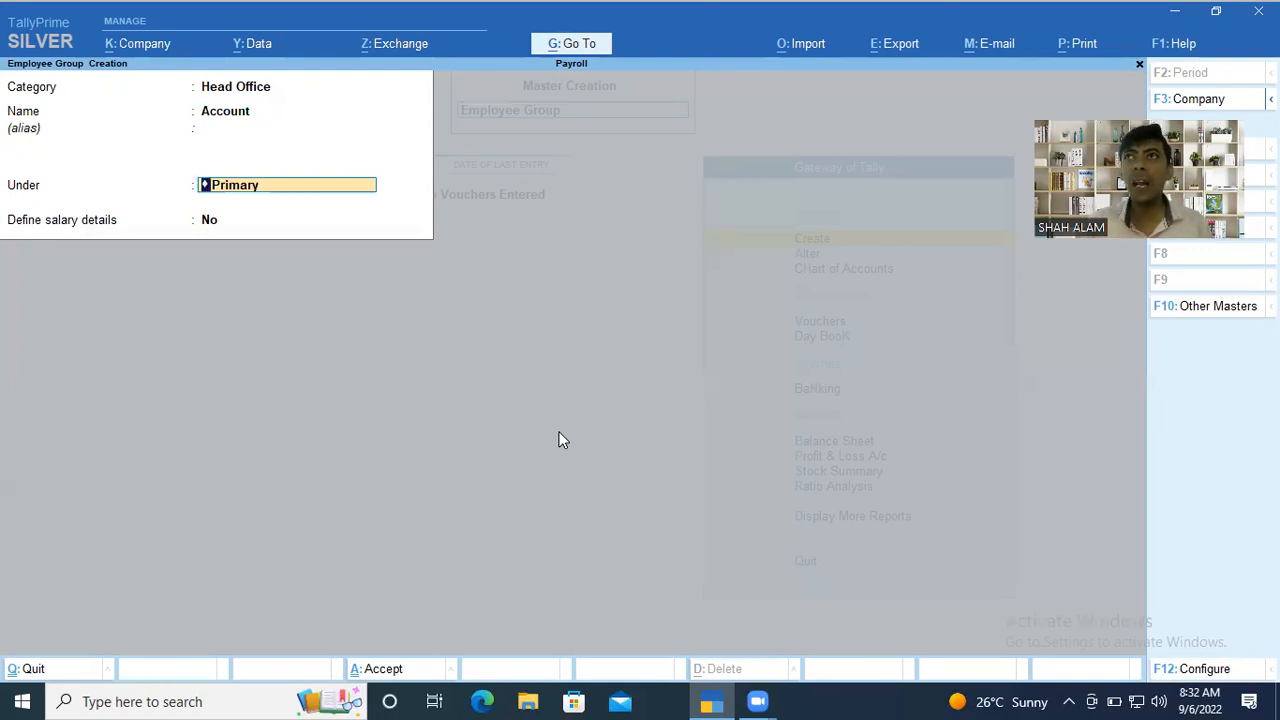
key("Return")
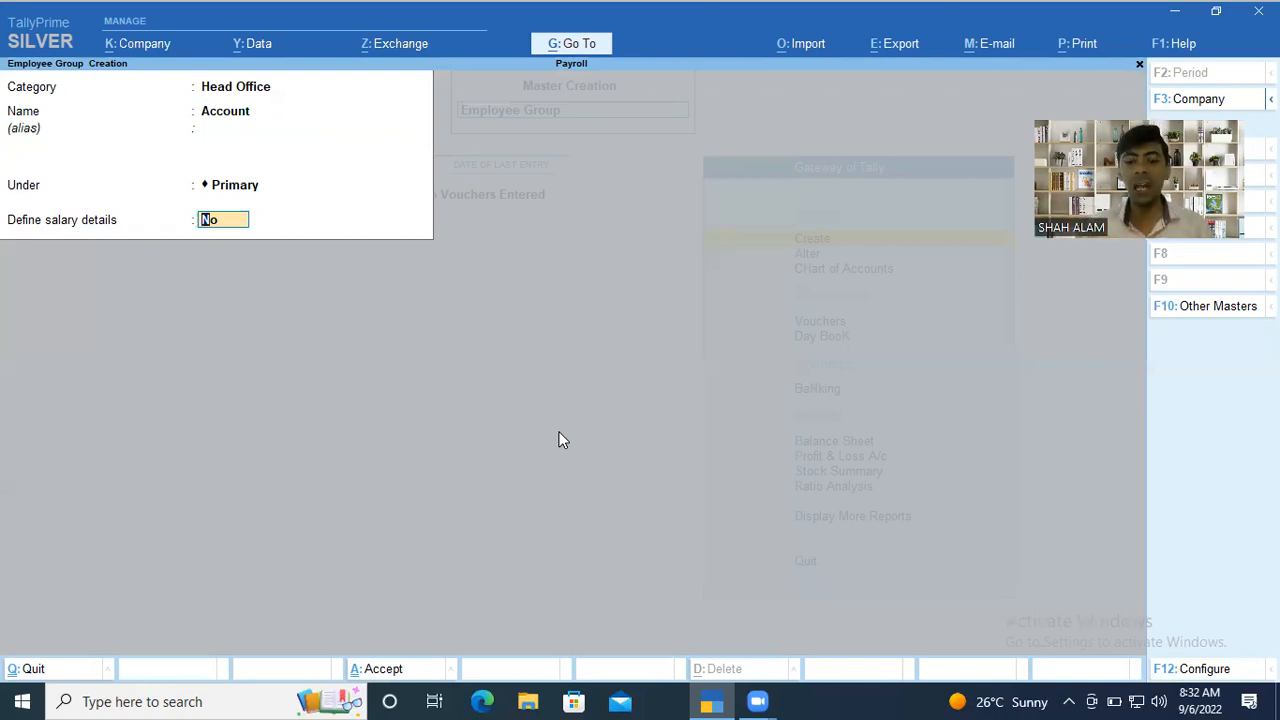
type("y")
key("Return")
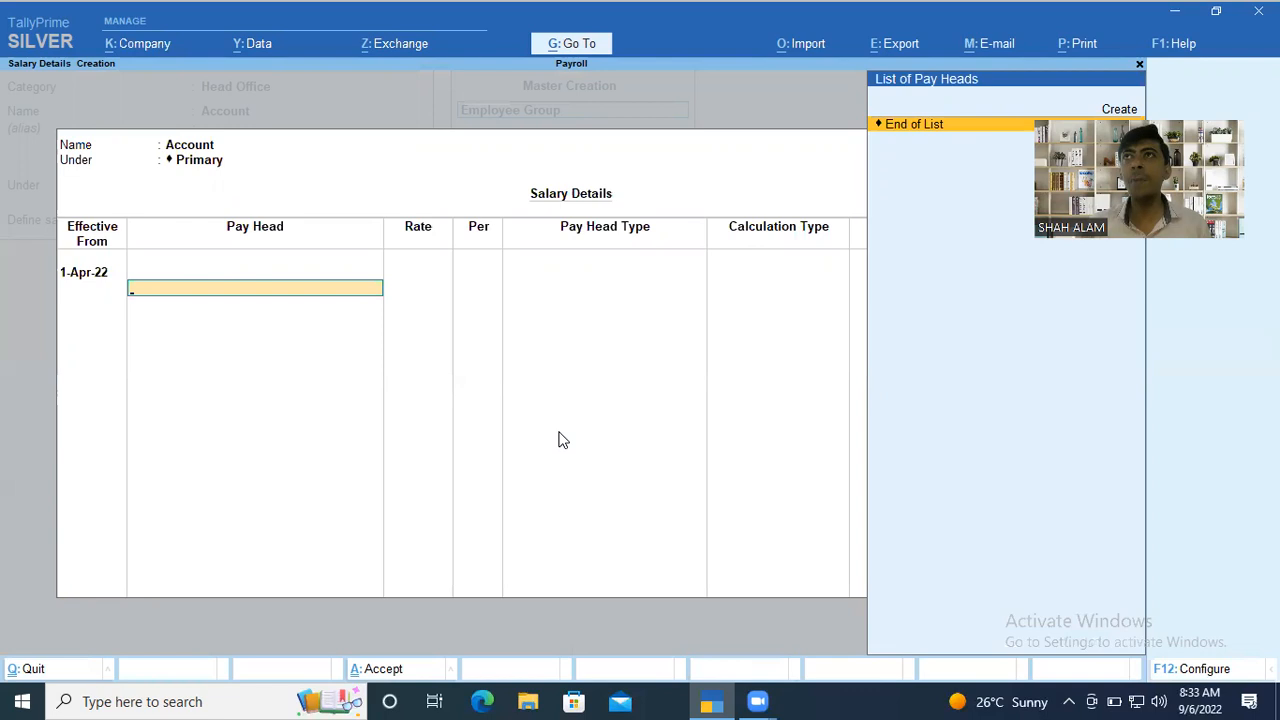
key("Escape")
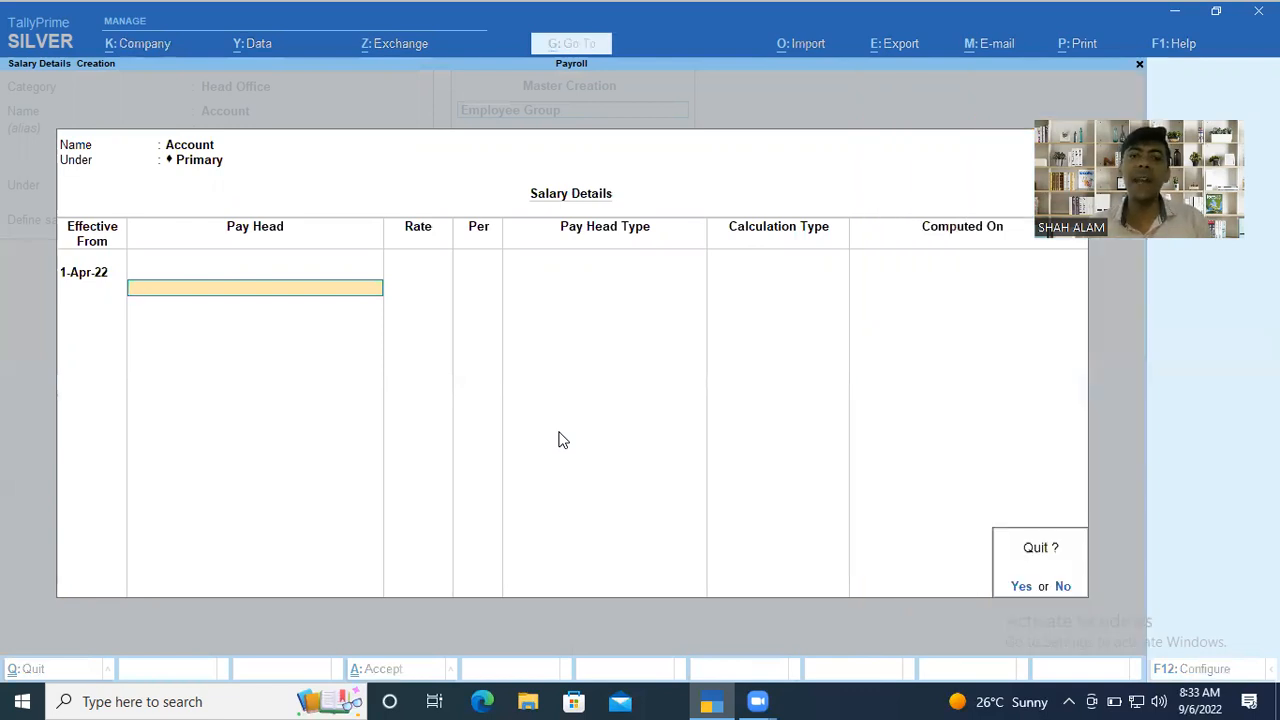
key("Return")
Set Define salary details to No and save the Account employee group.
type("n")
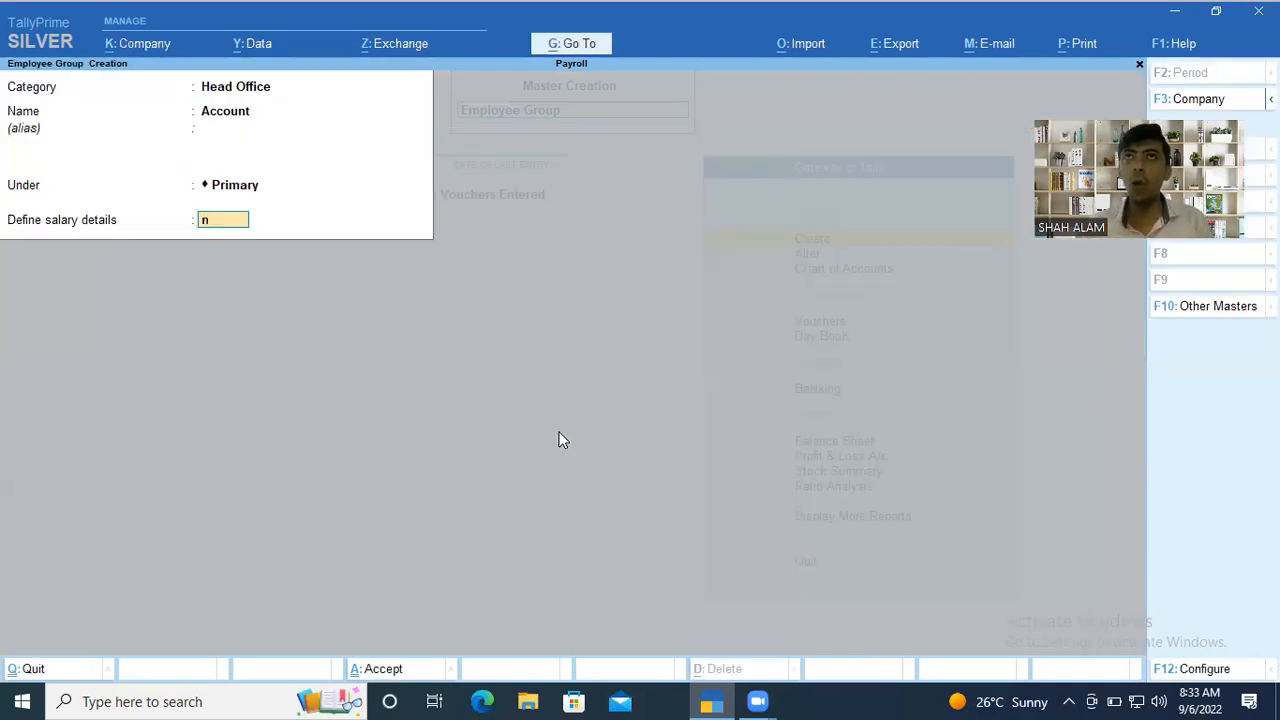
key("Return")
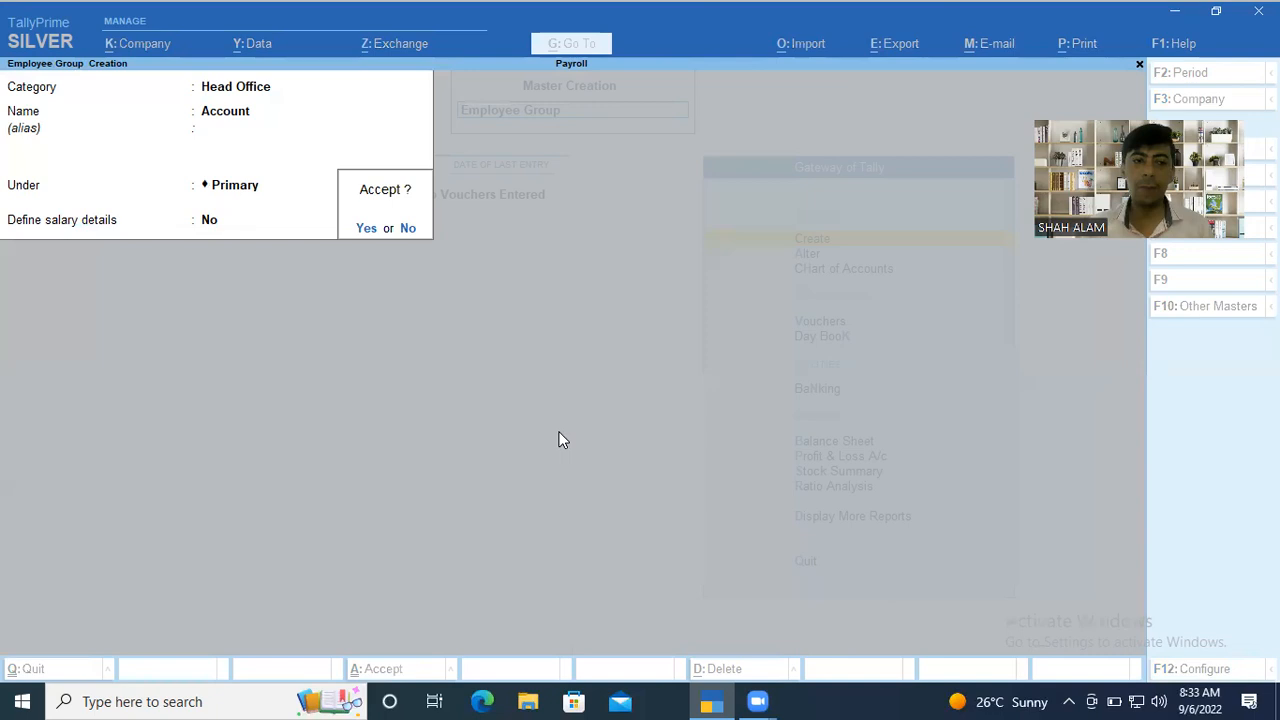
key("Return")
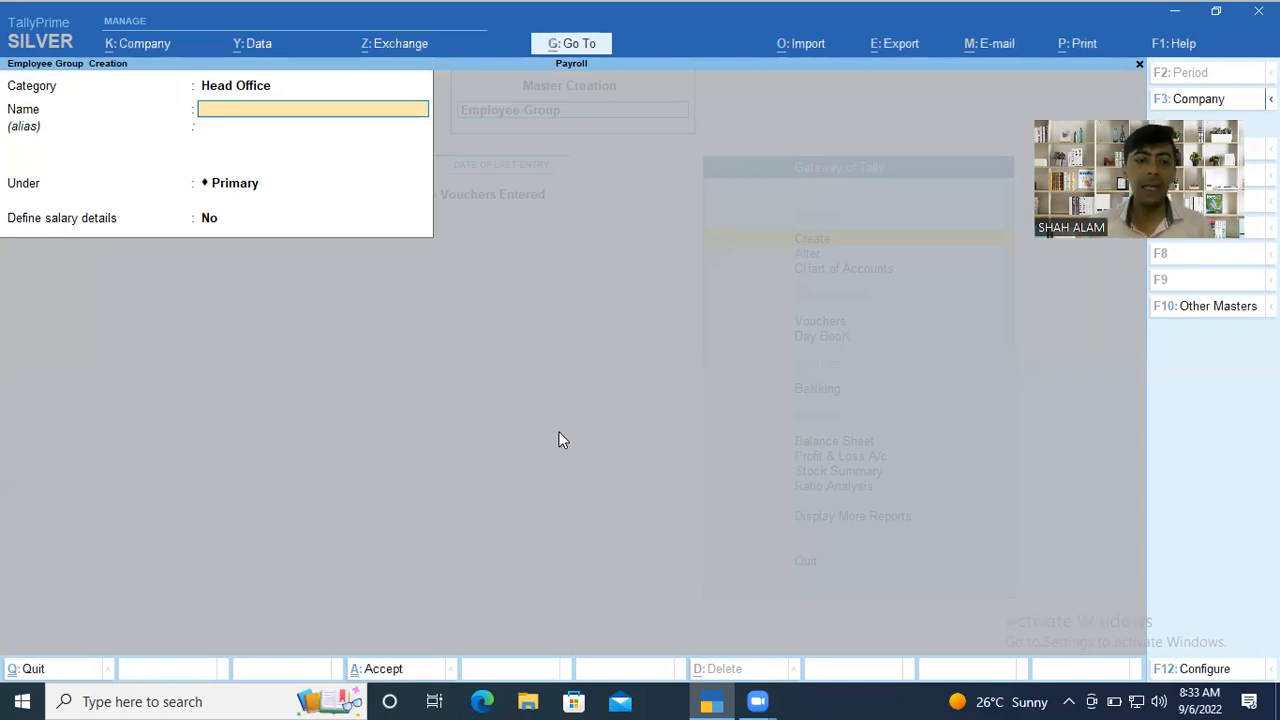
Create the employee group MKT in the Head Office category under Primary, with Define salary details set to No.
type("MKT")
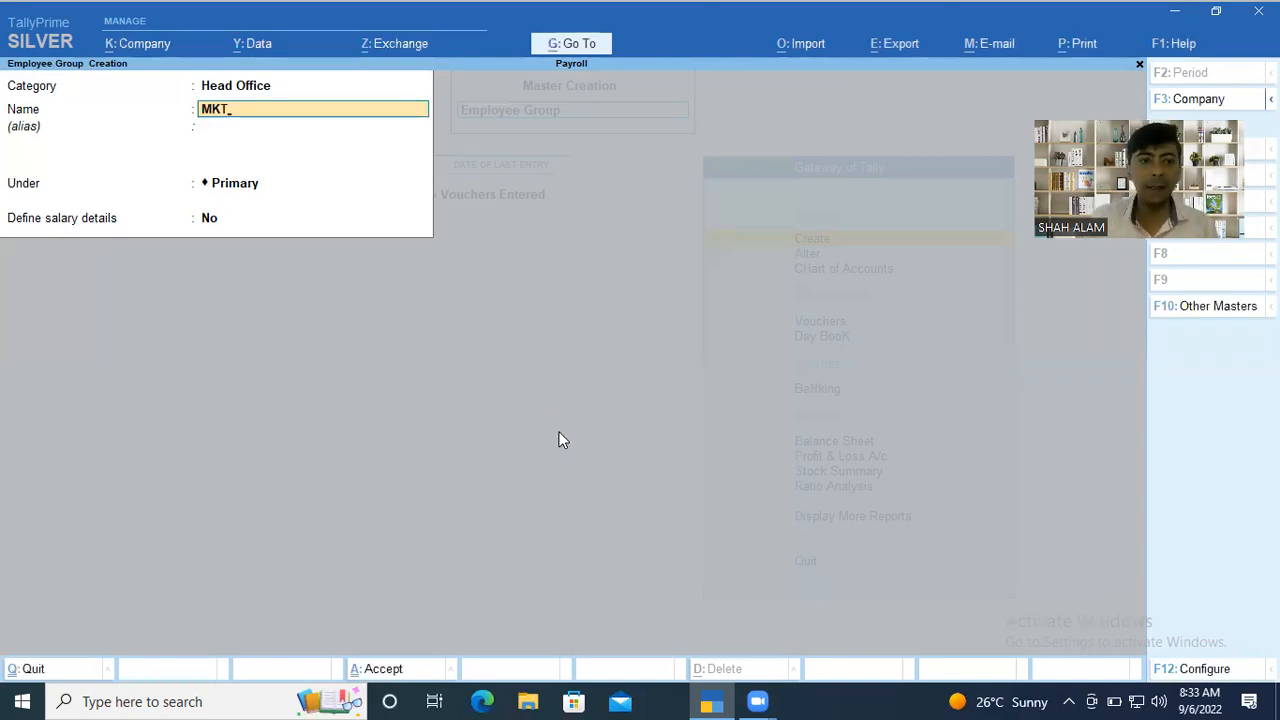
key("Return")
key("Return")
key("Return")
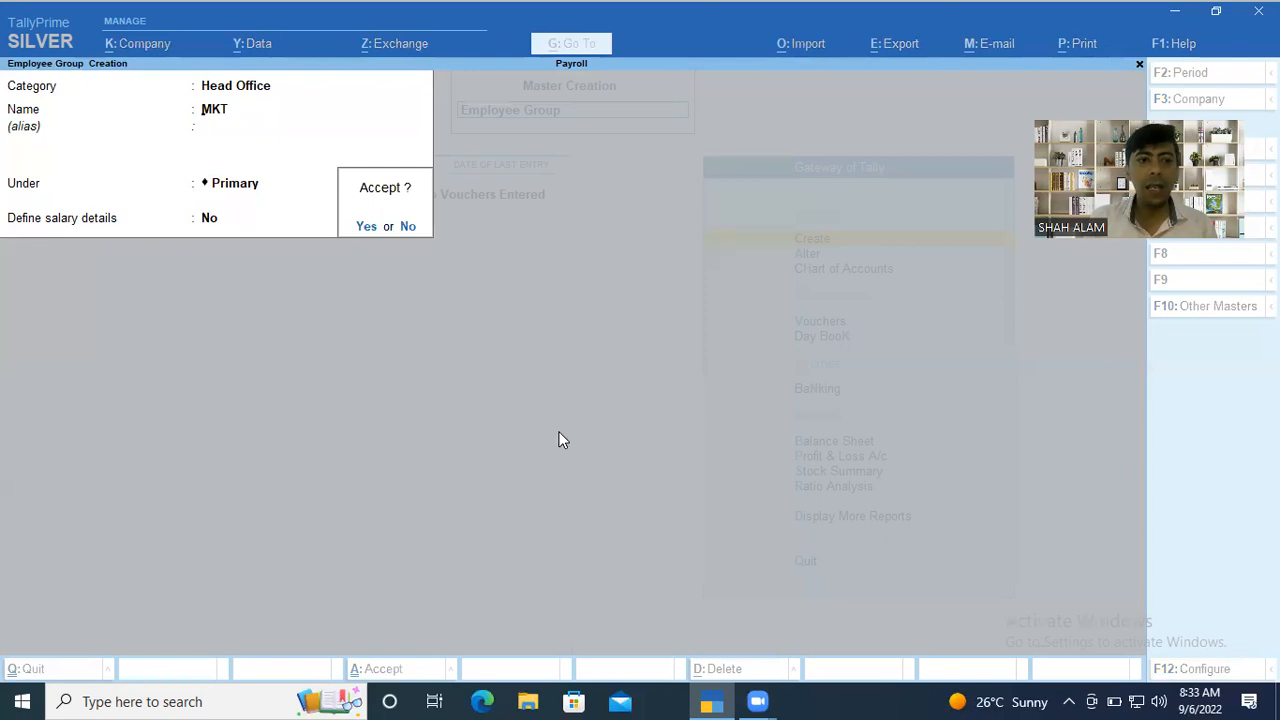
key("Return")
Create the employee group HR in the Head Office category under Primary without salary details, and finish creating groups.
type("HR")
key("Return")
key("Return")
key("Return")
key("Return")
key("Return")
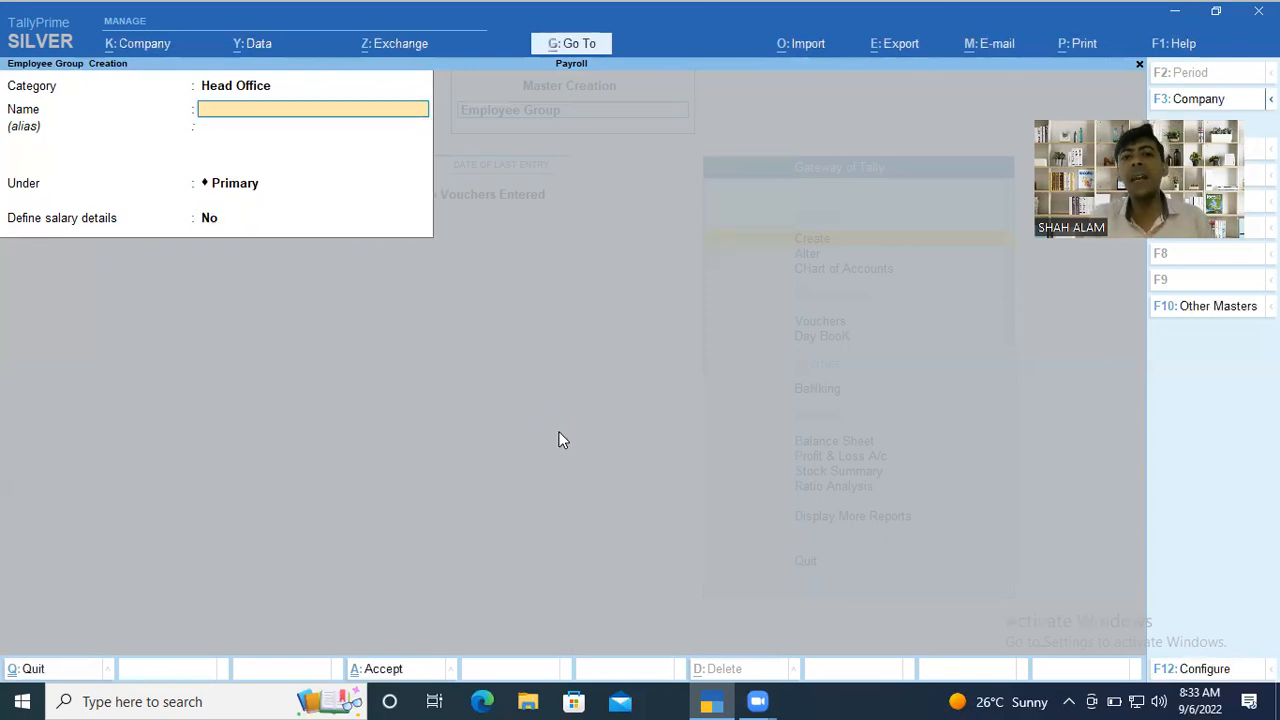
key("Escape")
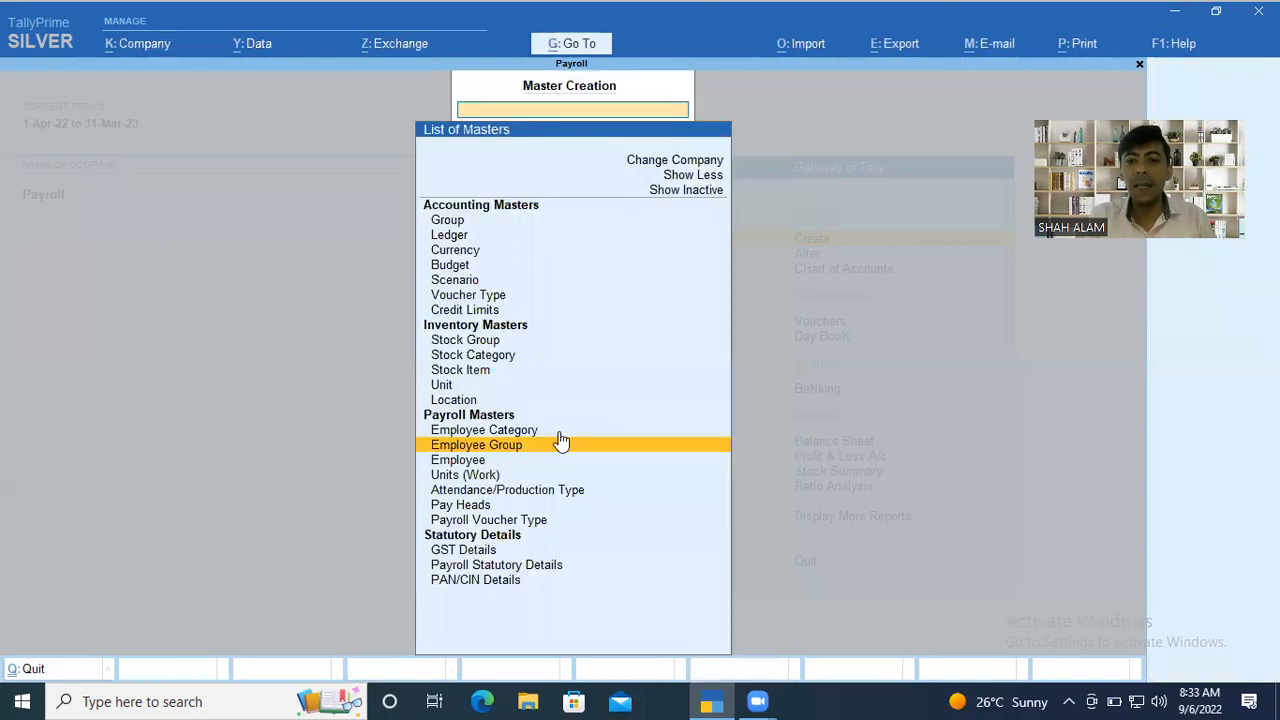
Start creating an employee master and assign it to the Head Office category.
key("Down")
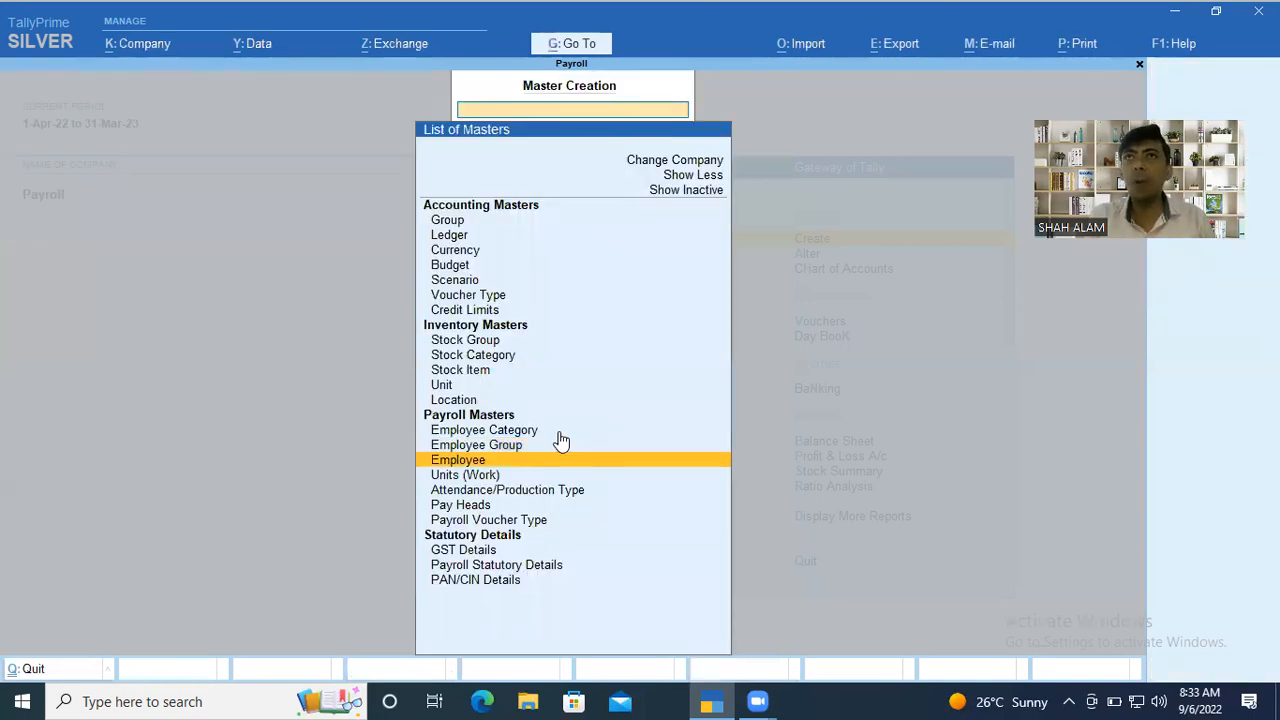
key("Return")
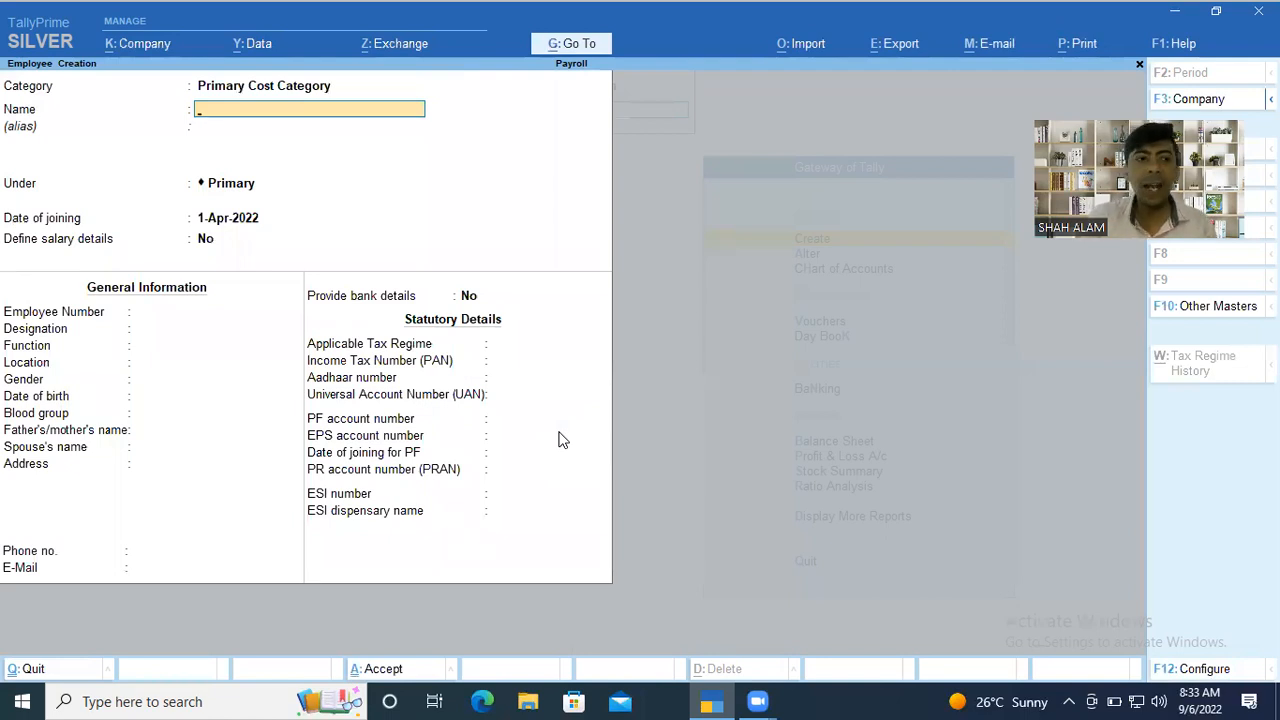
key("BackSpace")
key("BackSpace")
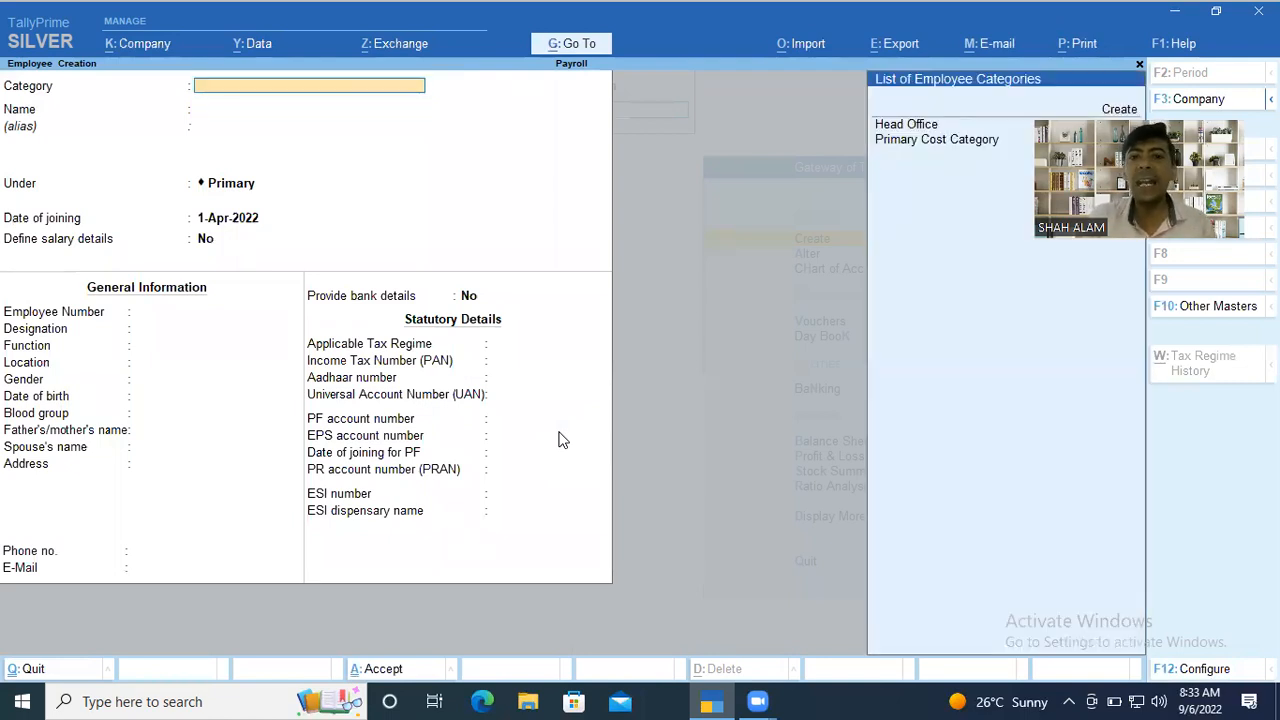
key("Down")
key("Down")
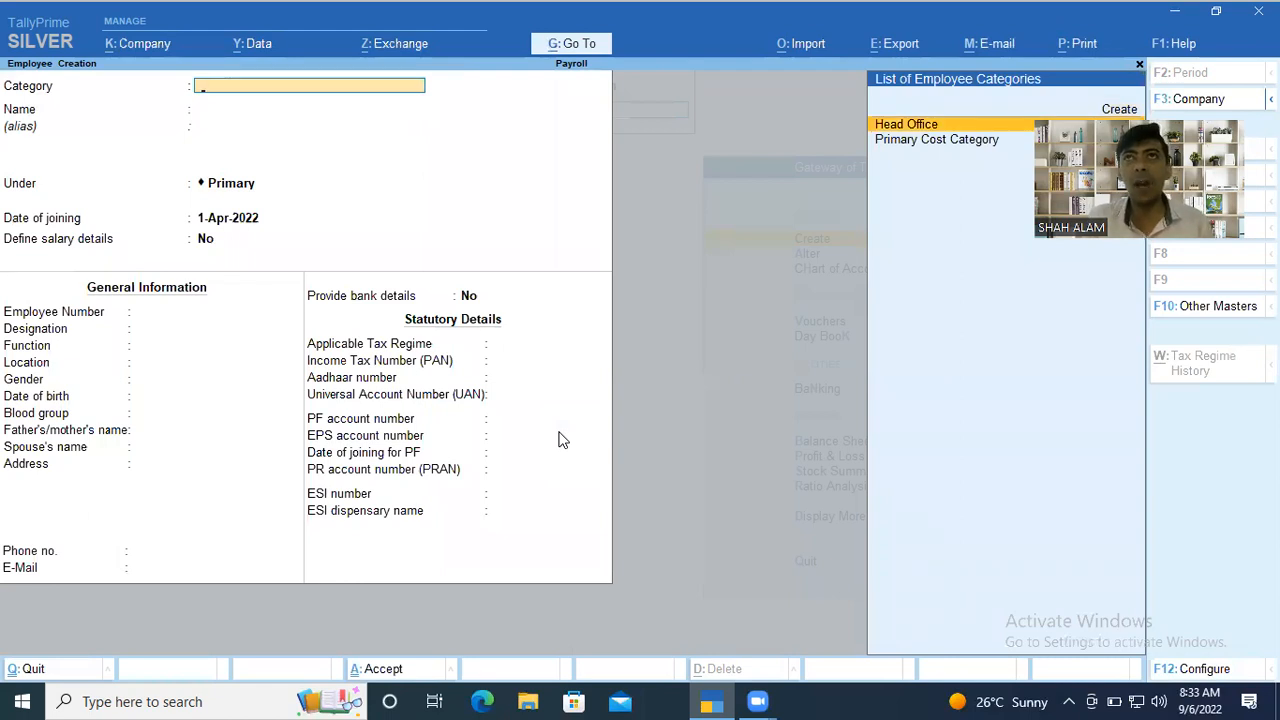
key("Return")
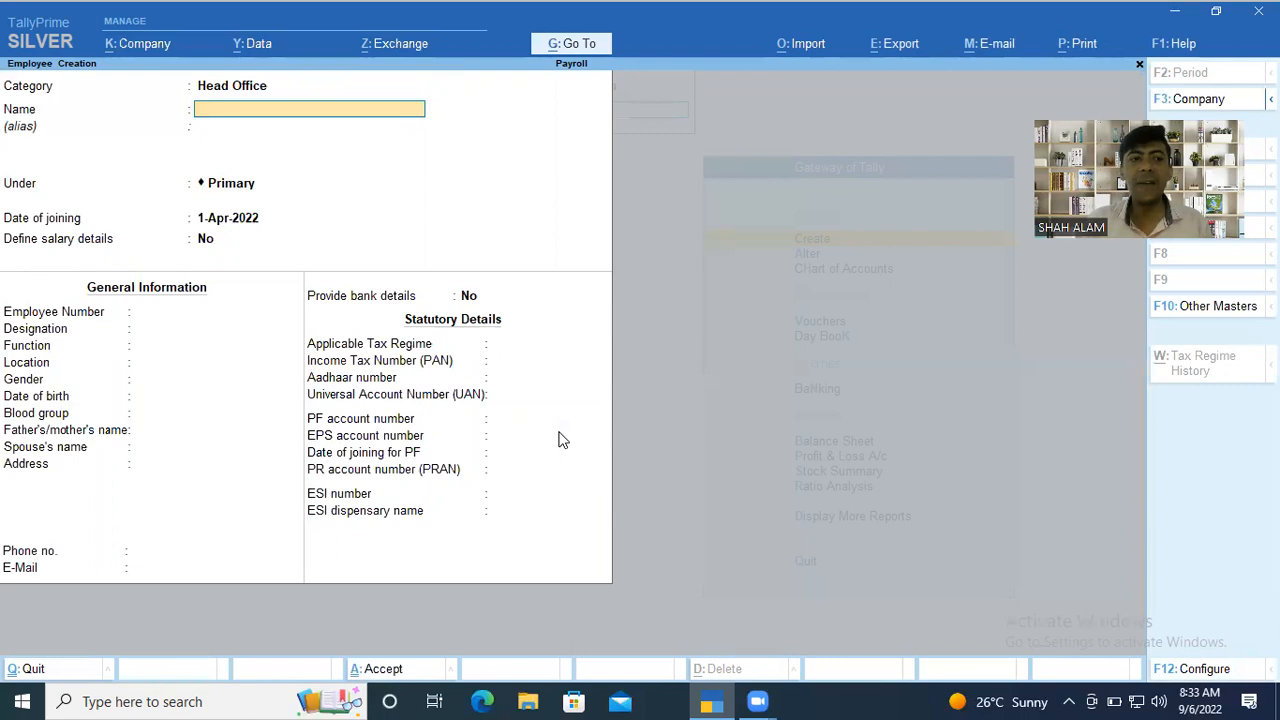
Enter the employee's name, place the employee under the Account group and accept 1-Apr-2022 as the date of joining.
type("A")
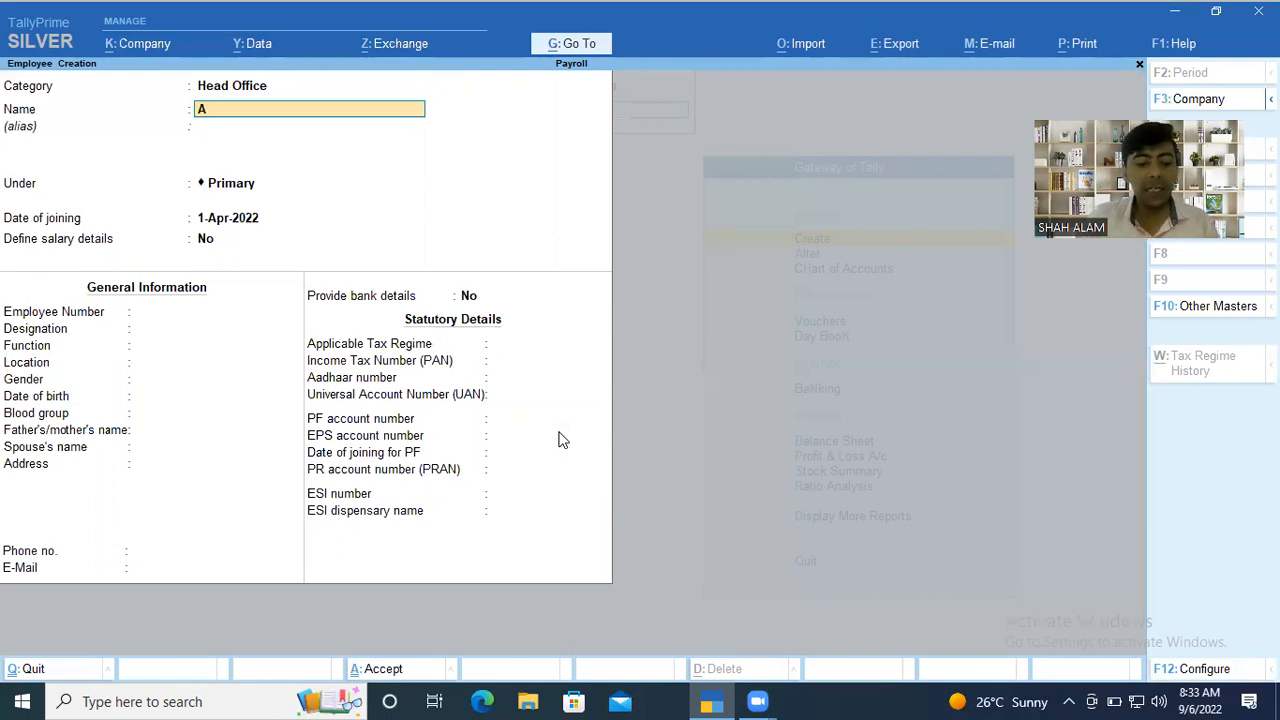
type("ditye")
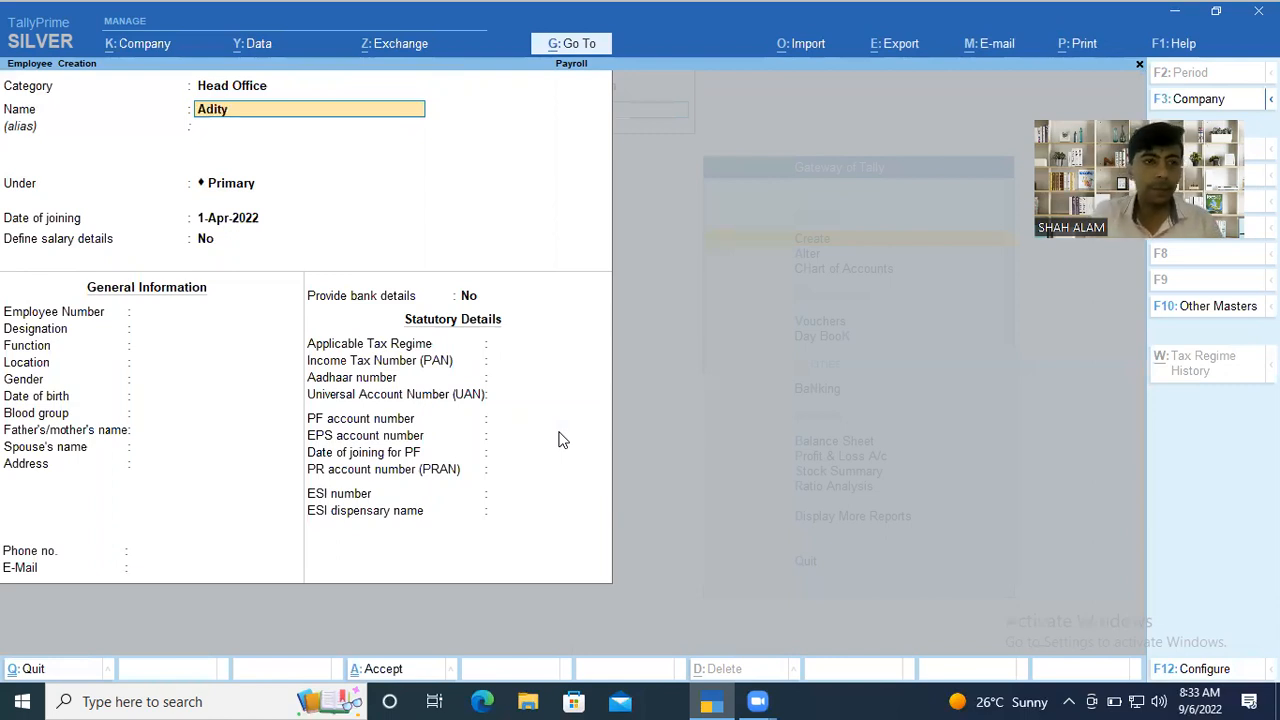
key("Return")
key("Return")
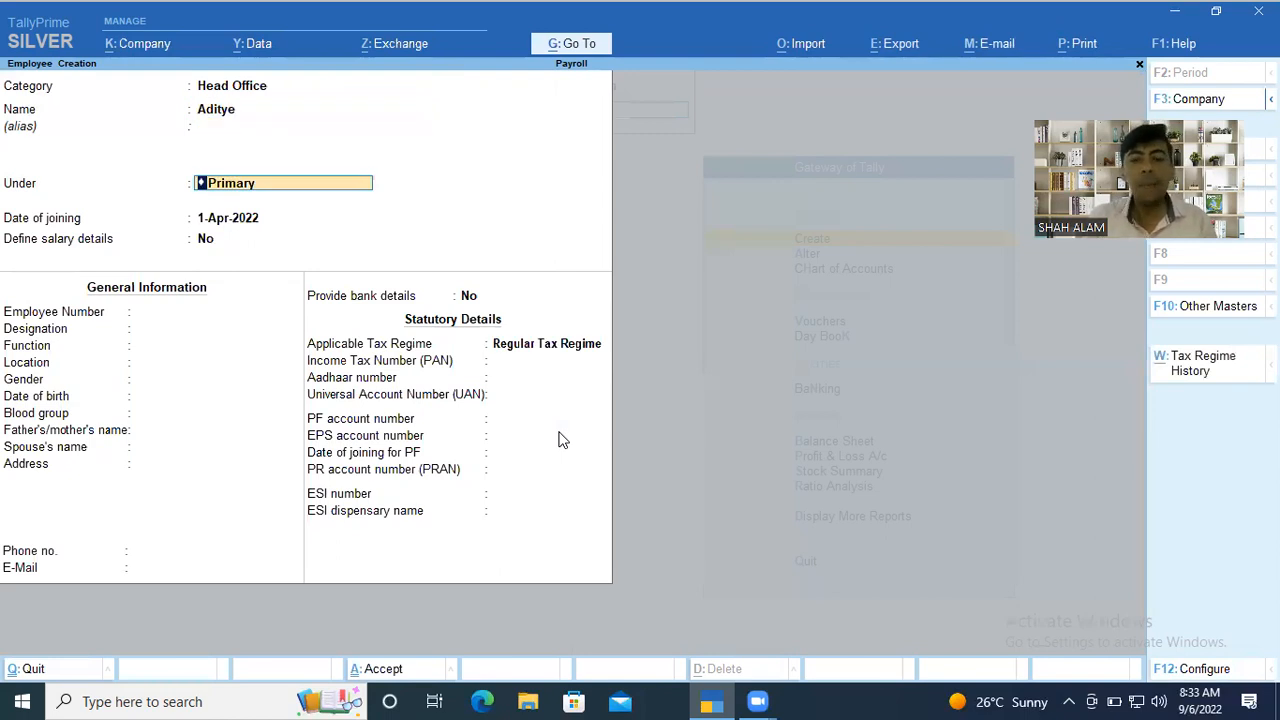
key("BackSpace")
key("Down")
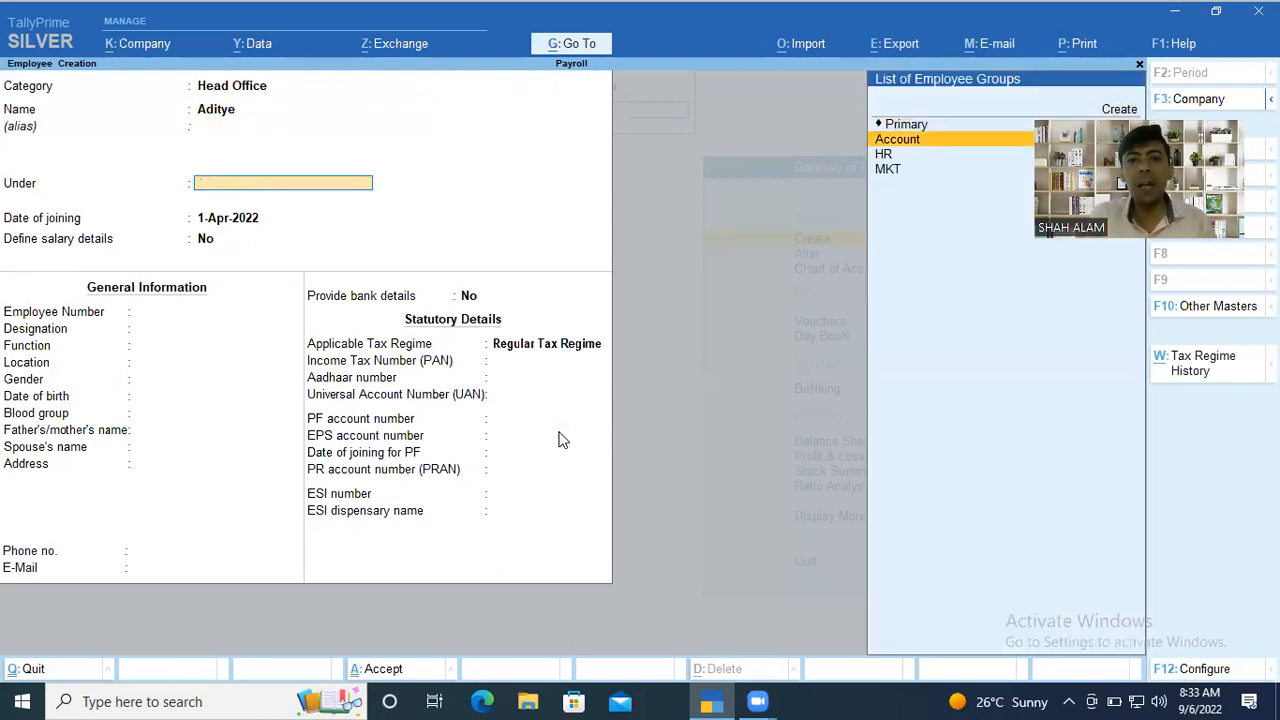
key("Return")
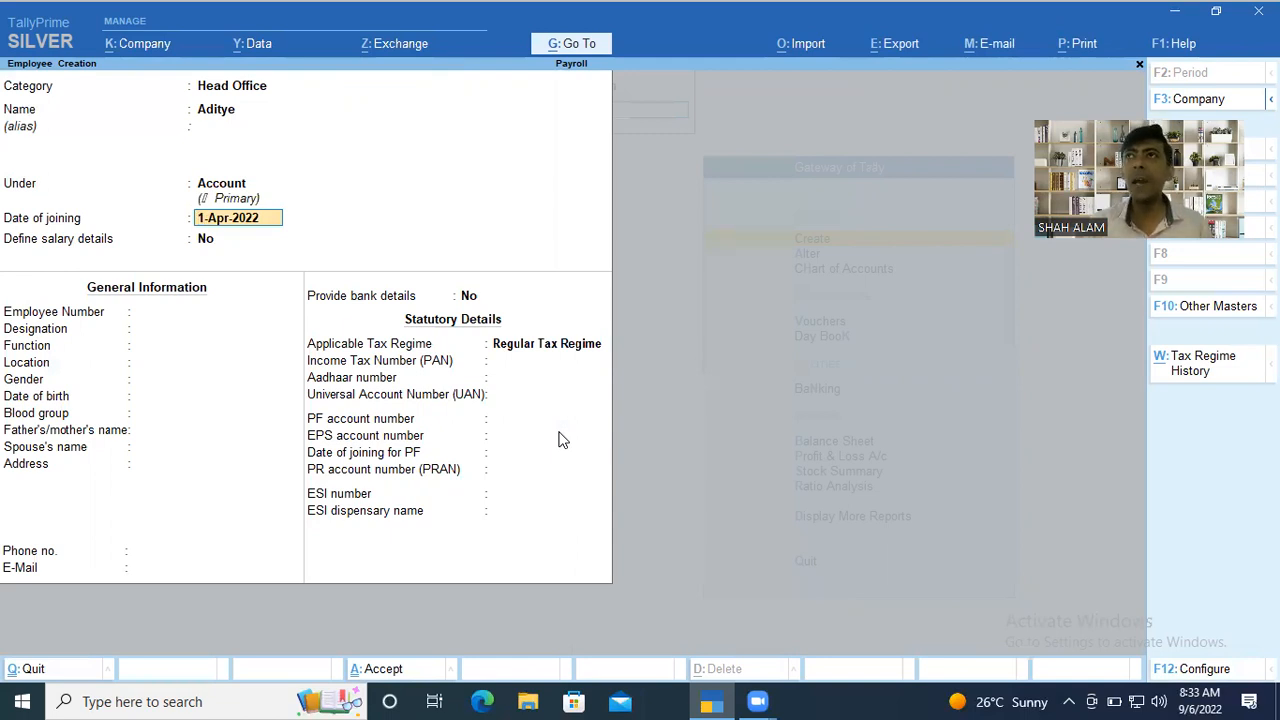
key("Return")
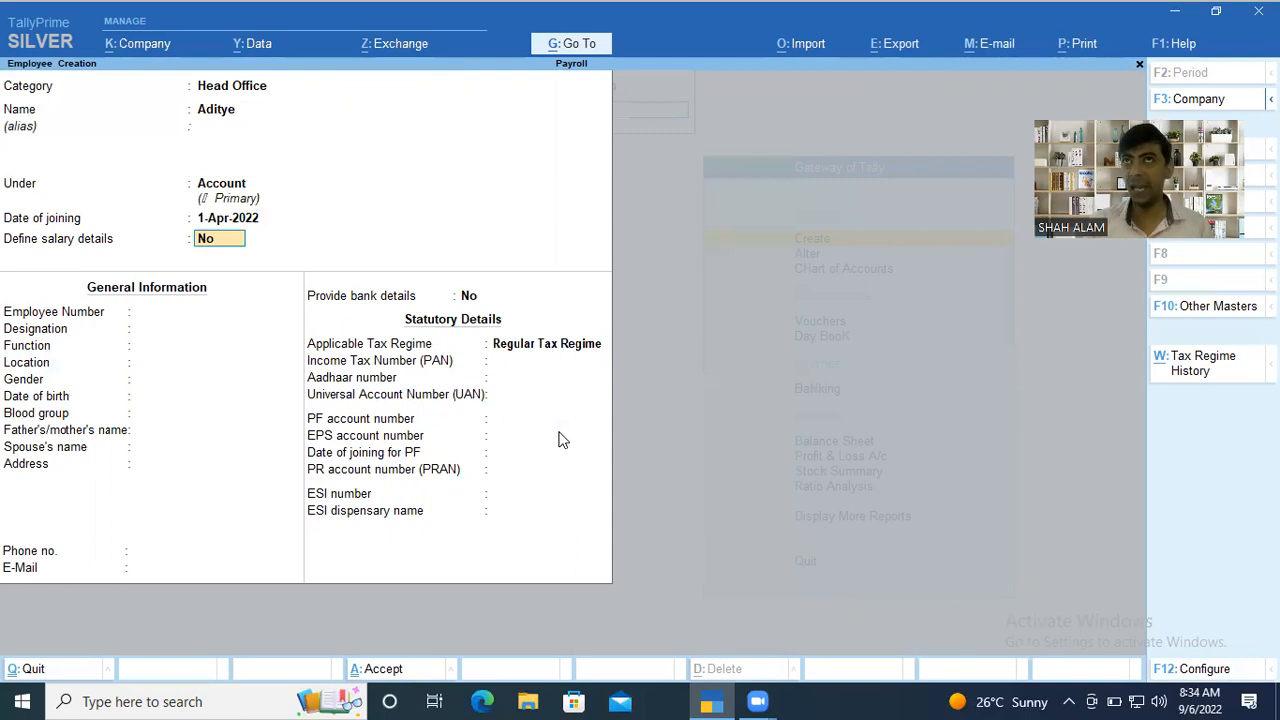
type("y")
key("Return")
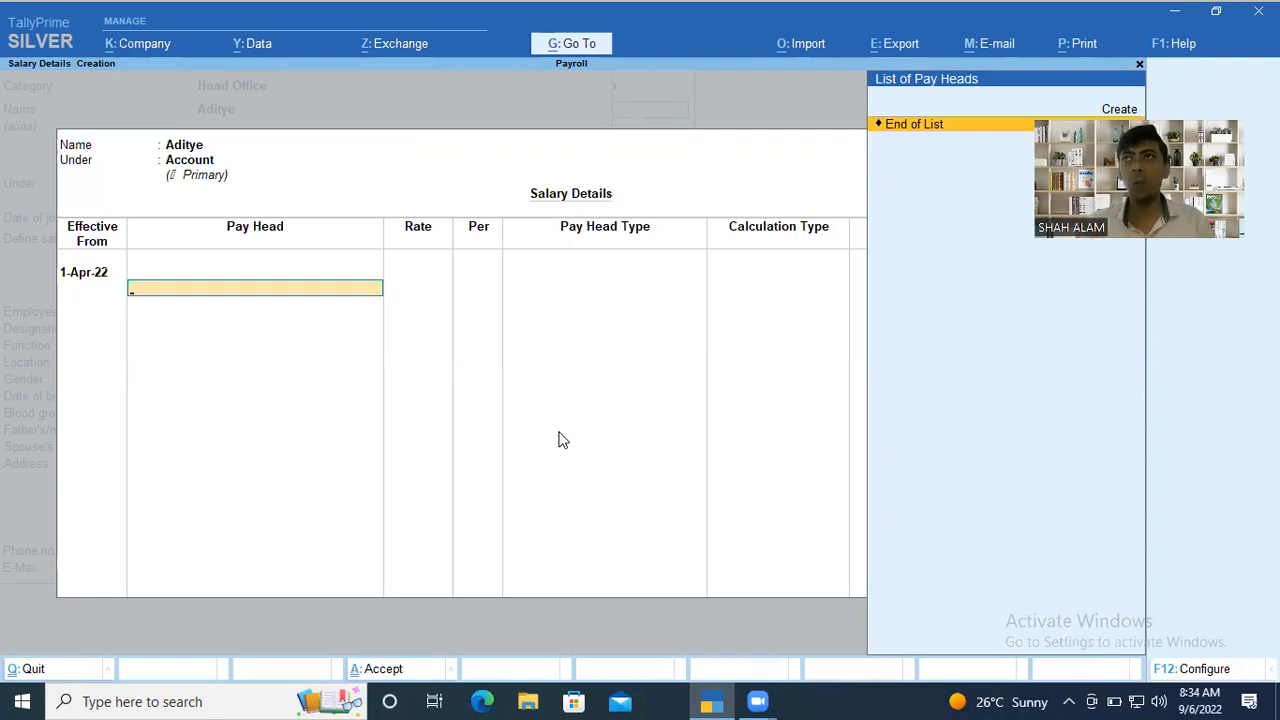
key("Escape")
key("y")
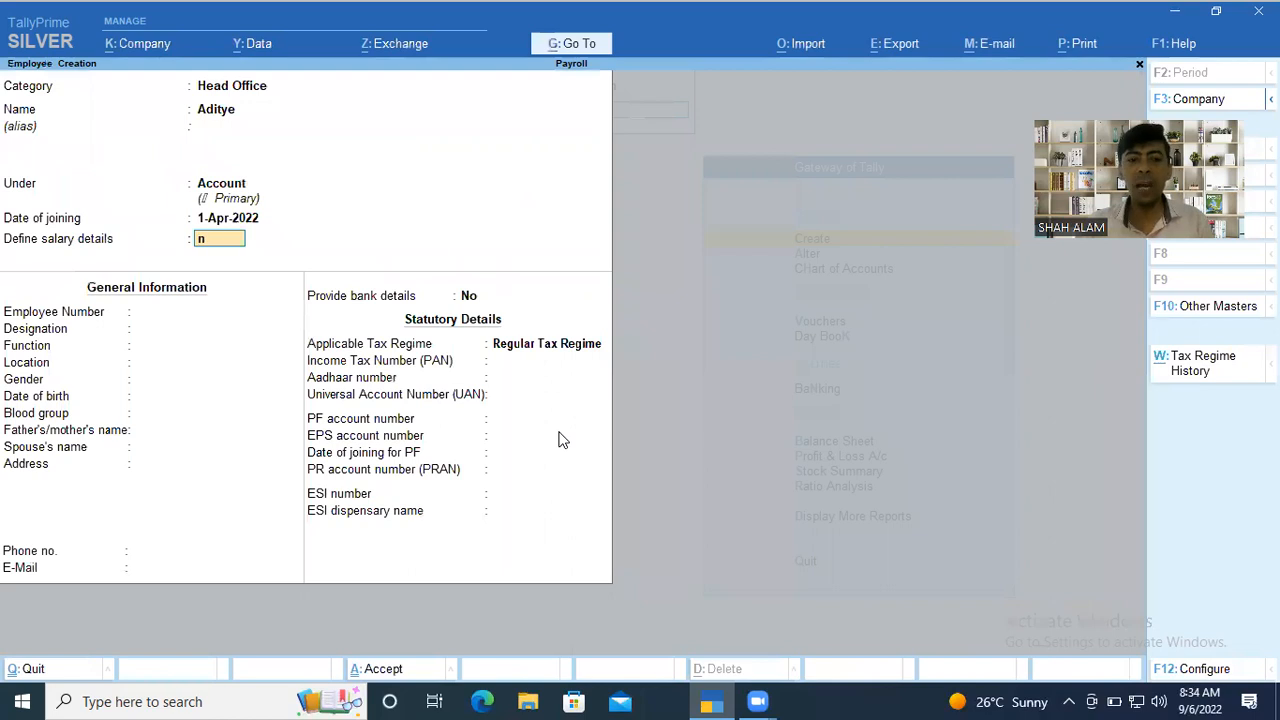
Set Define salary details to No, and fill in the employee number and the designation Account Manager.
key("n")
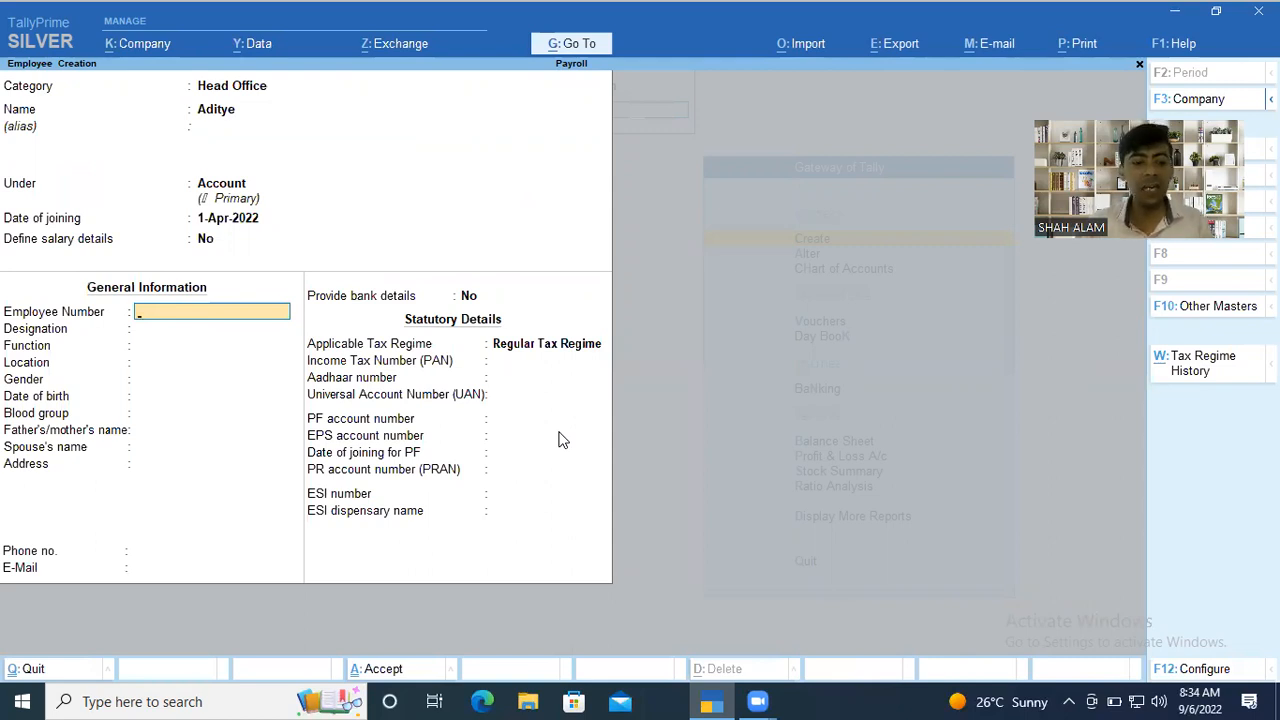
type("A001")
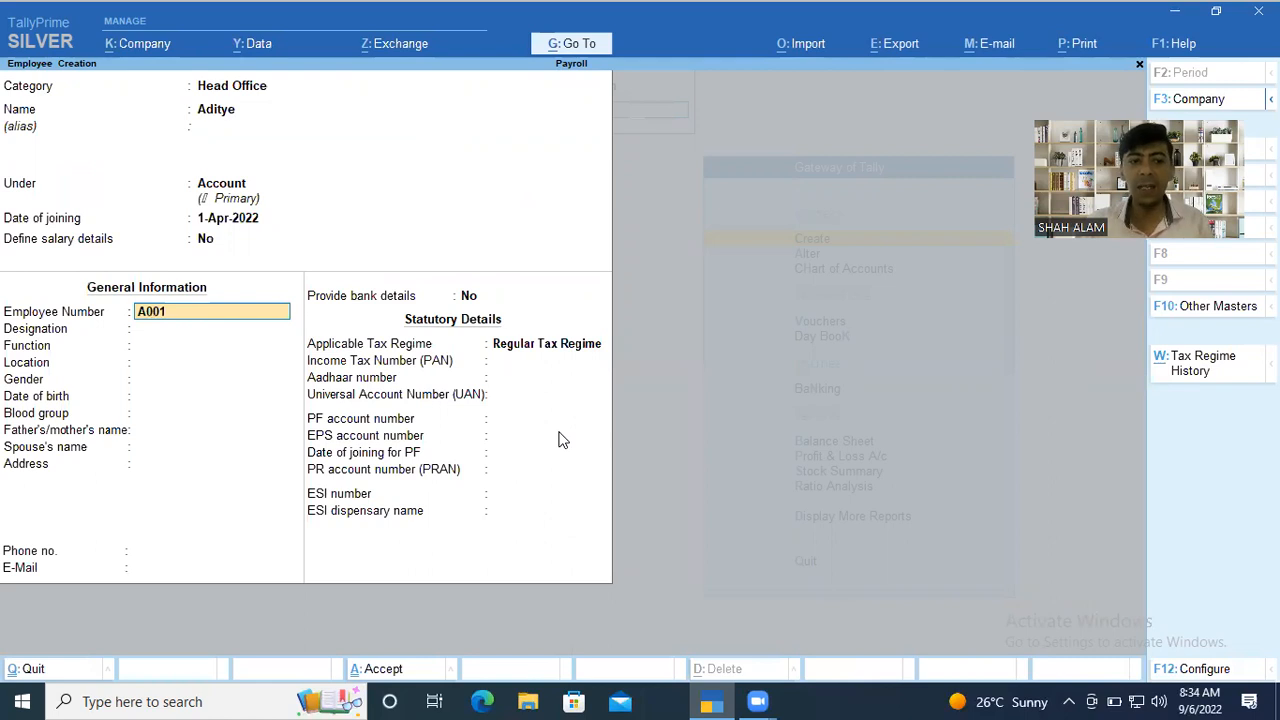
key("Return")
type("Account")
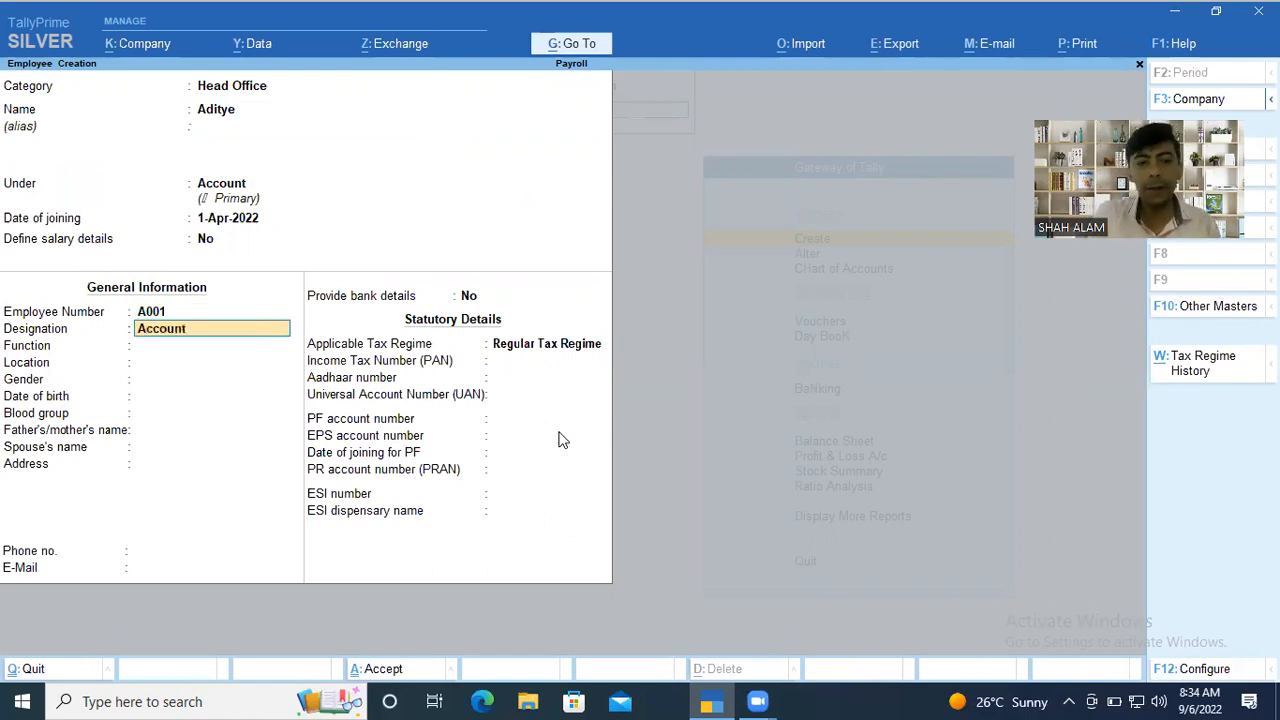
type(" Manag")
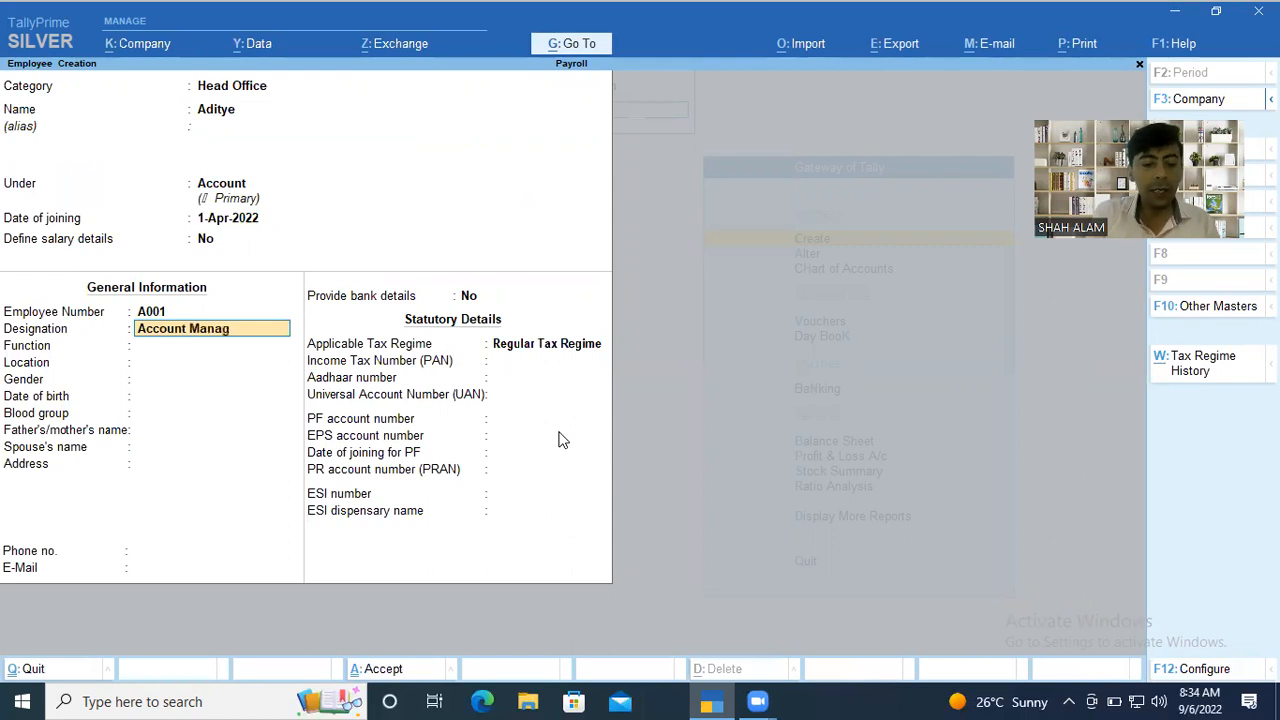
type("er")
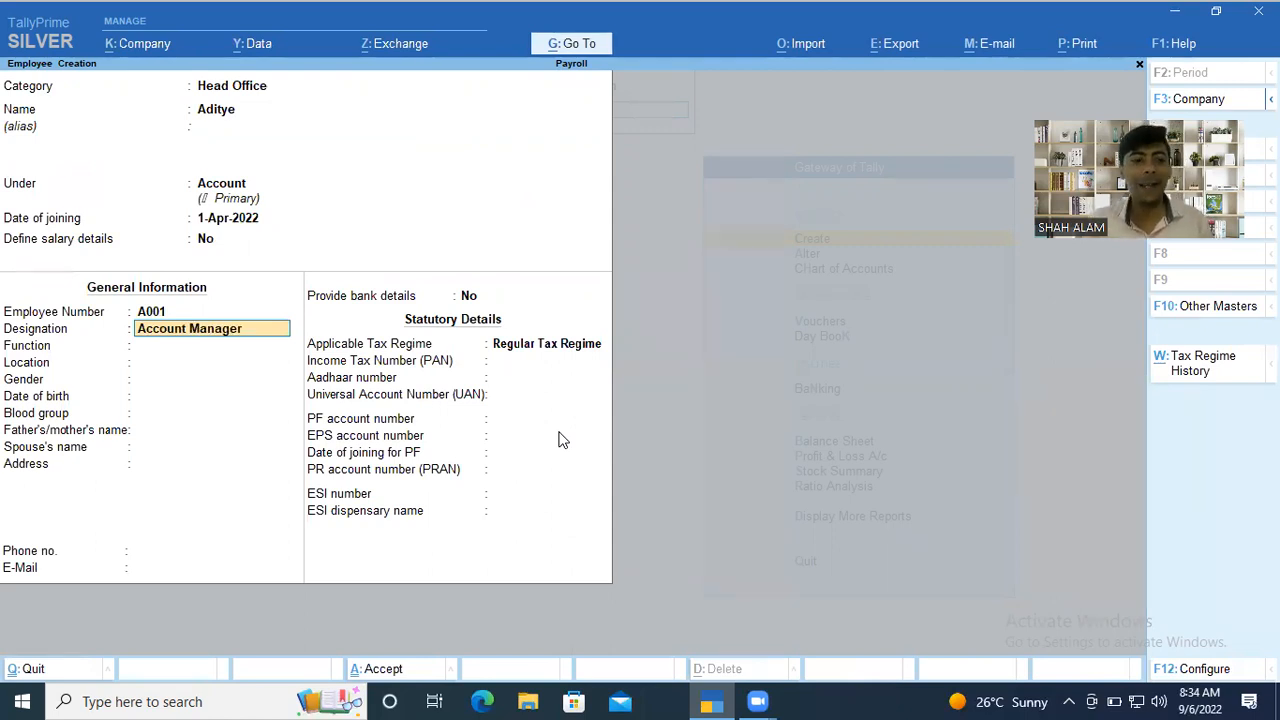
Set the employee's gender to Male and blood group to Unknown, leaving the other general information fields blank.
key("Return")
key("Return")
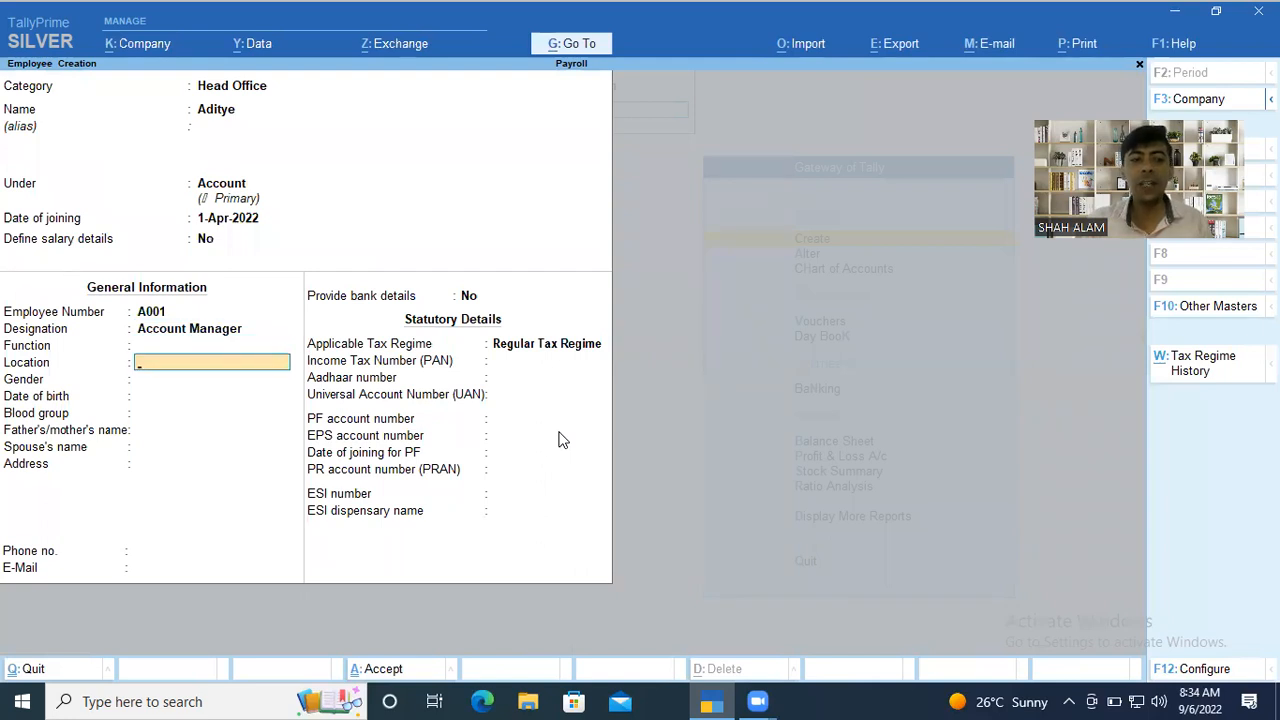
key("Return")
key("Down")
key("Down")
key("Return")
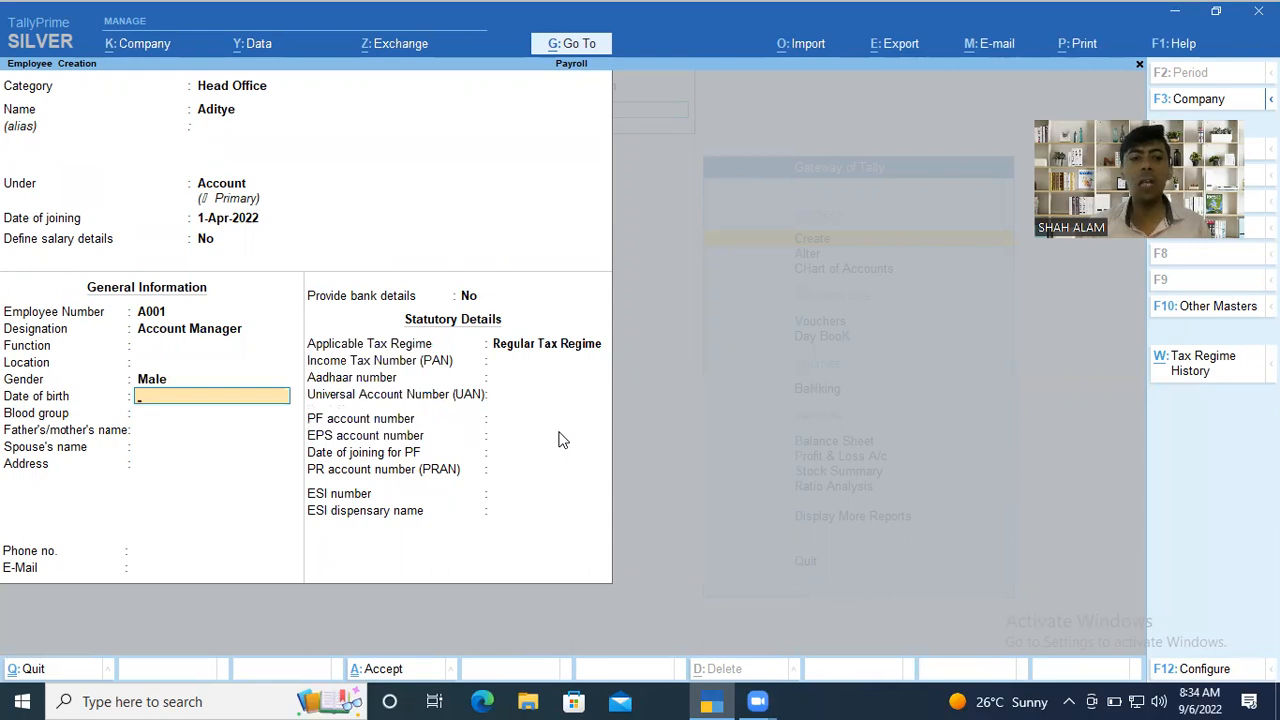
key("Return")
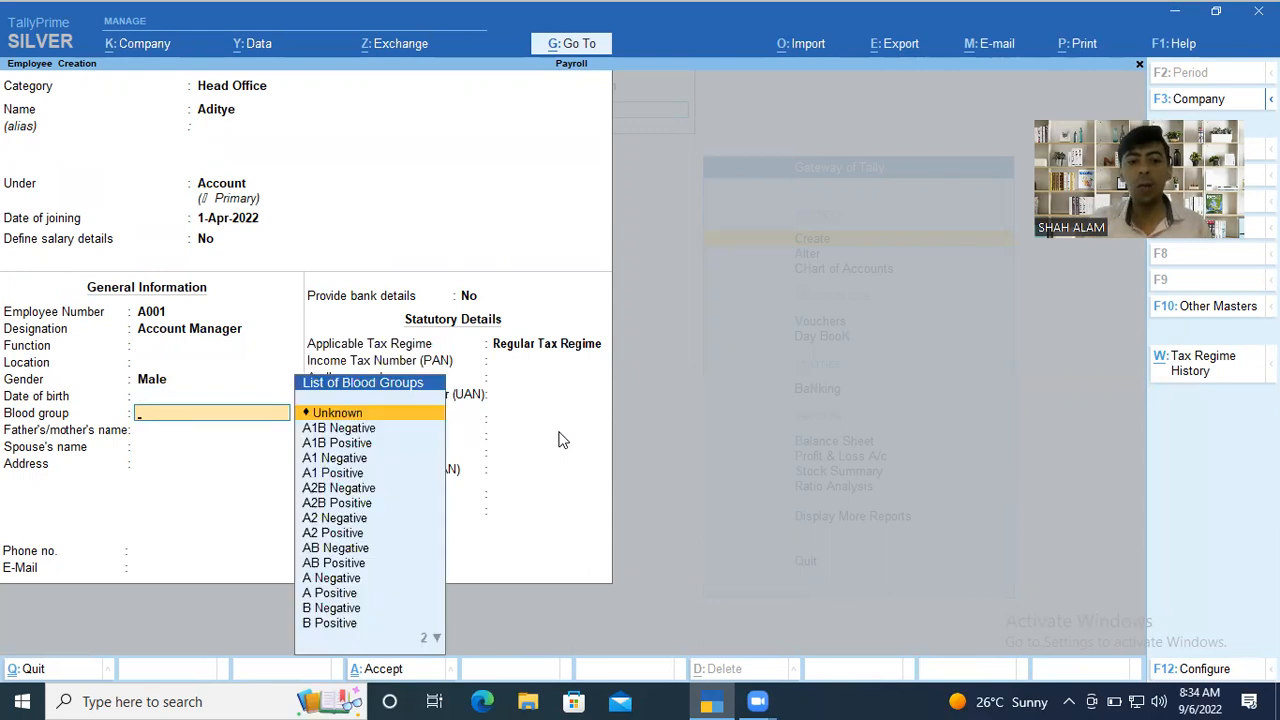
key("Return")
key("Return")
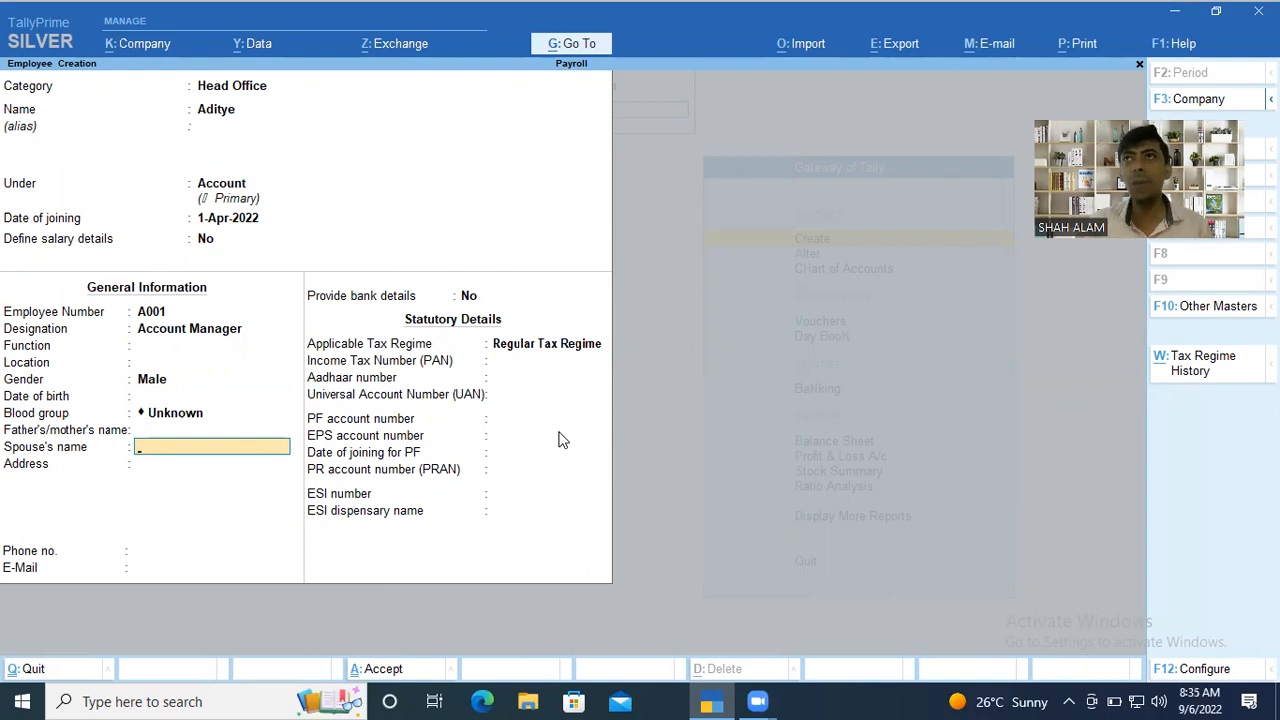
key("Return")
key("Return")
key("Return")
key("Return")
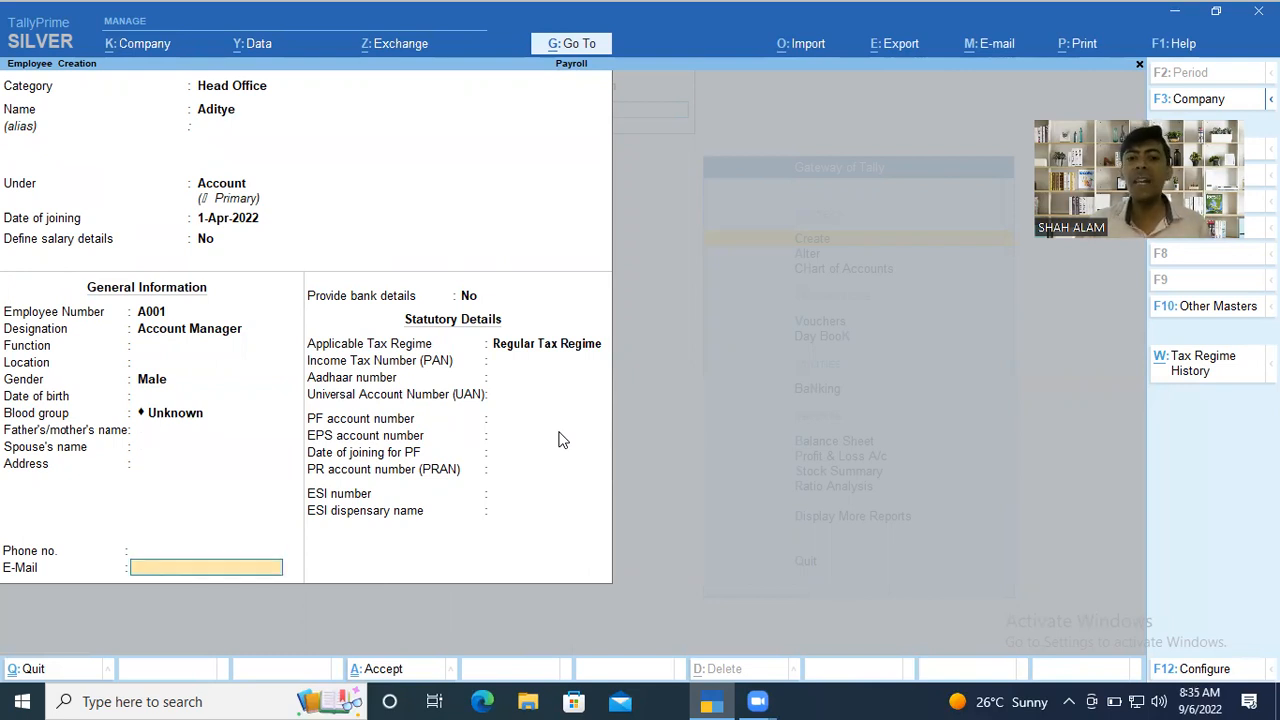
type("y")
key("Return")
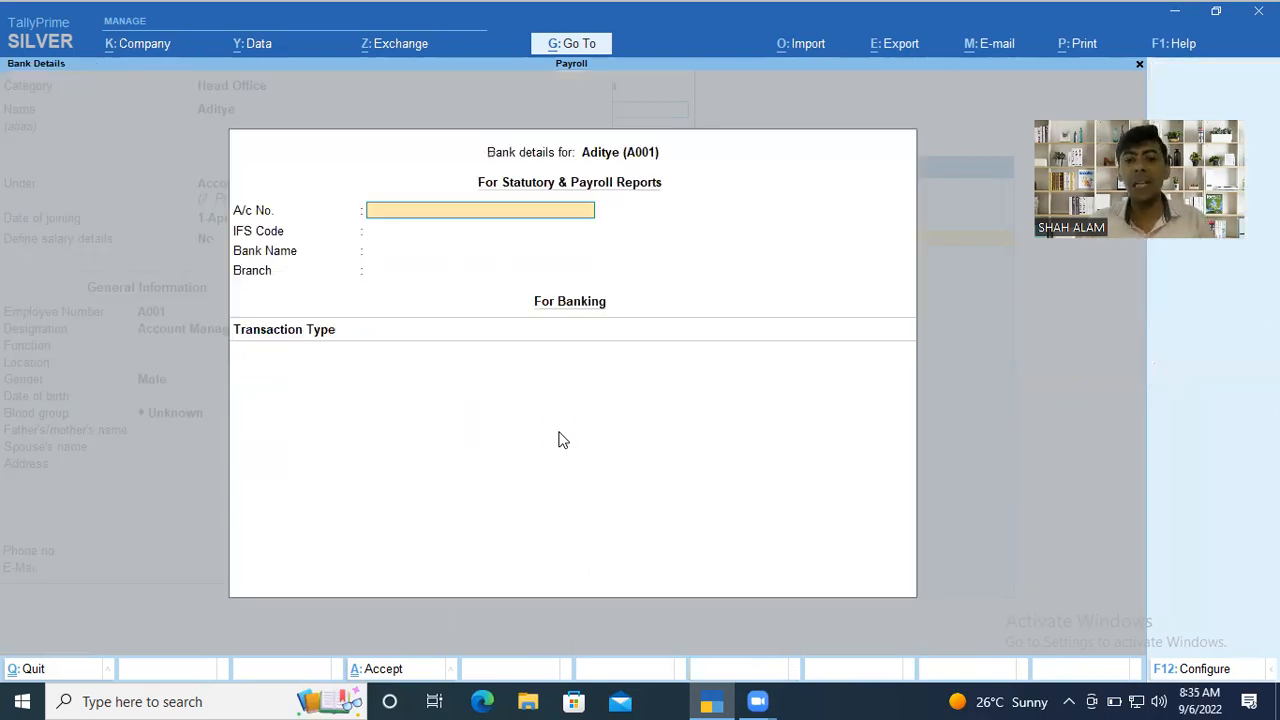
key("Escape")
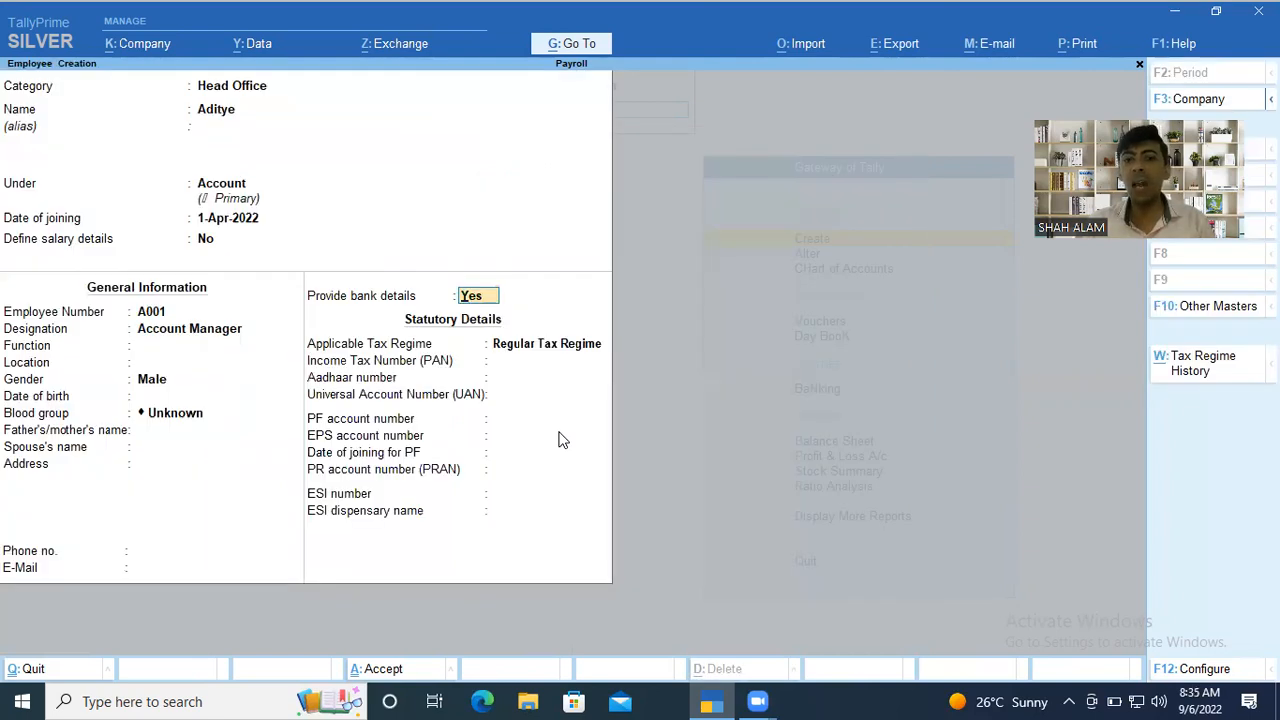
Set Provide bank details to No, keep Regular Tax Regime, and save the employee with the remaining statutory details blank.
type("n")
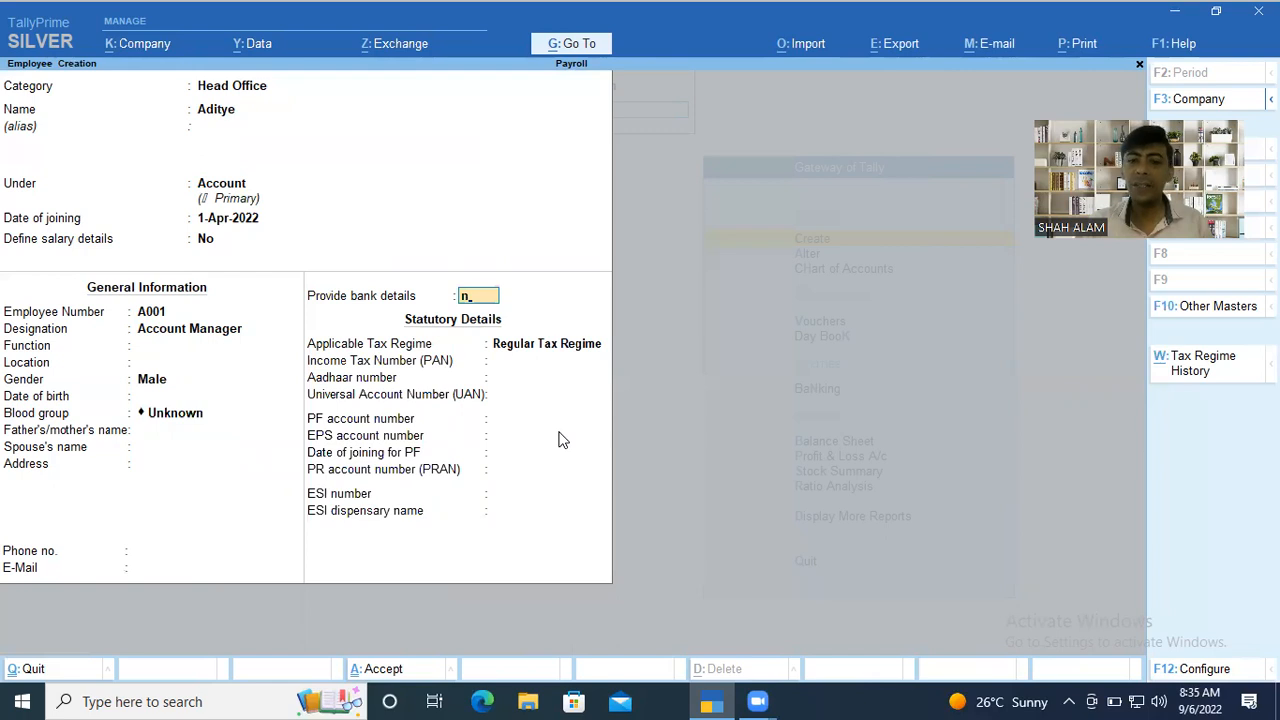
key("Return")
key("Return")
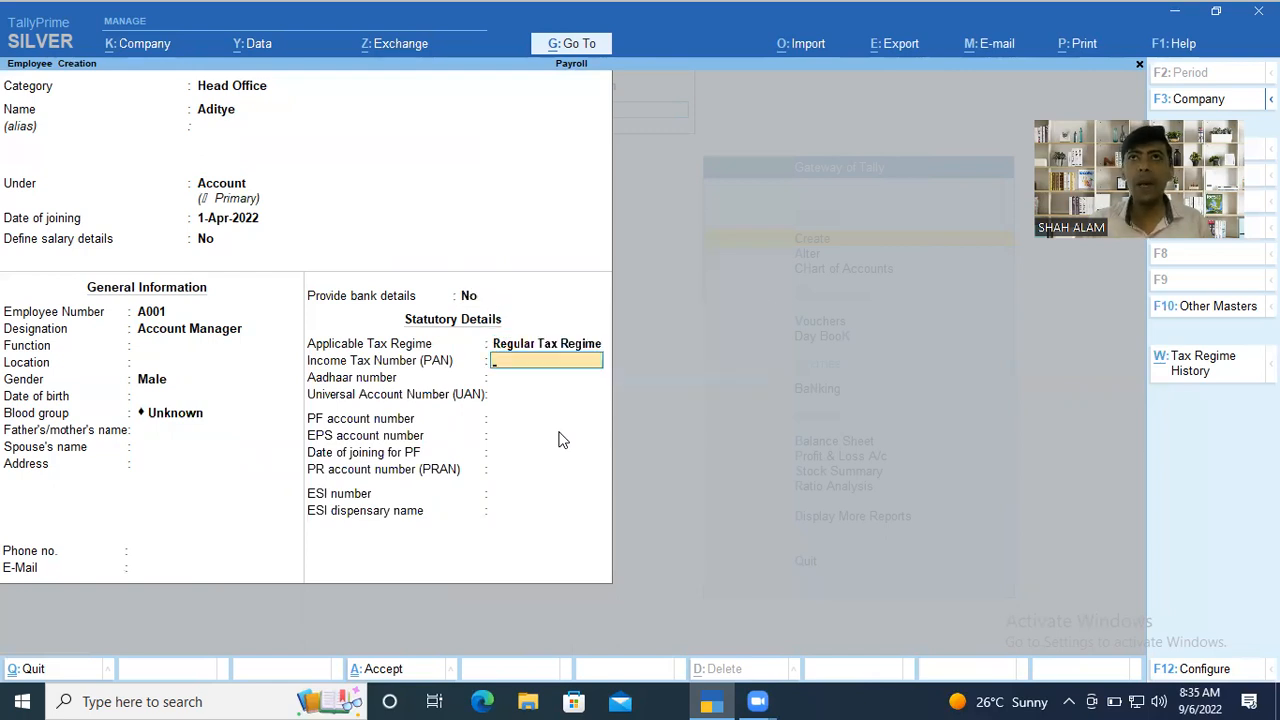
key("Return")
key("Return")
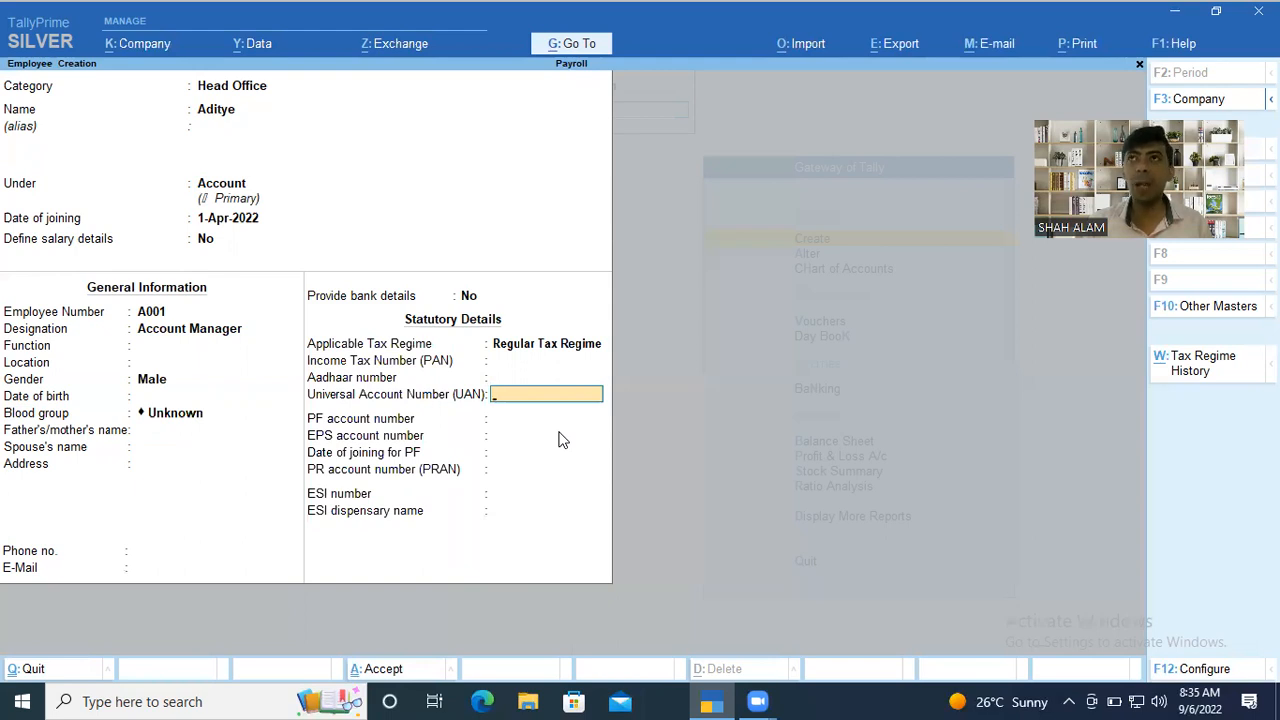
key("Return")
key("Return")
key("Return")
key("Return")
key("Return")
key("Return")
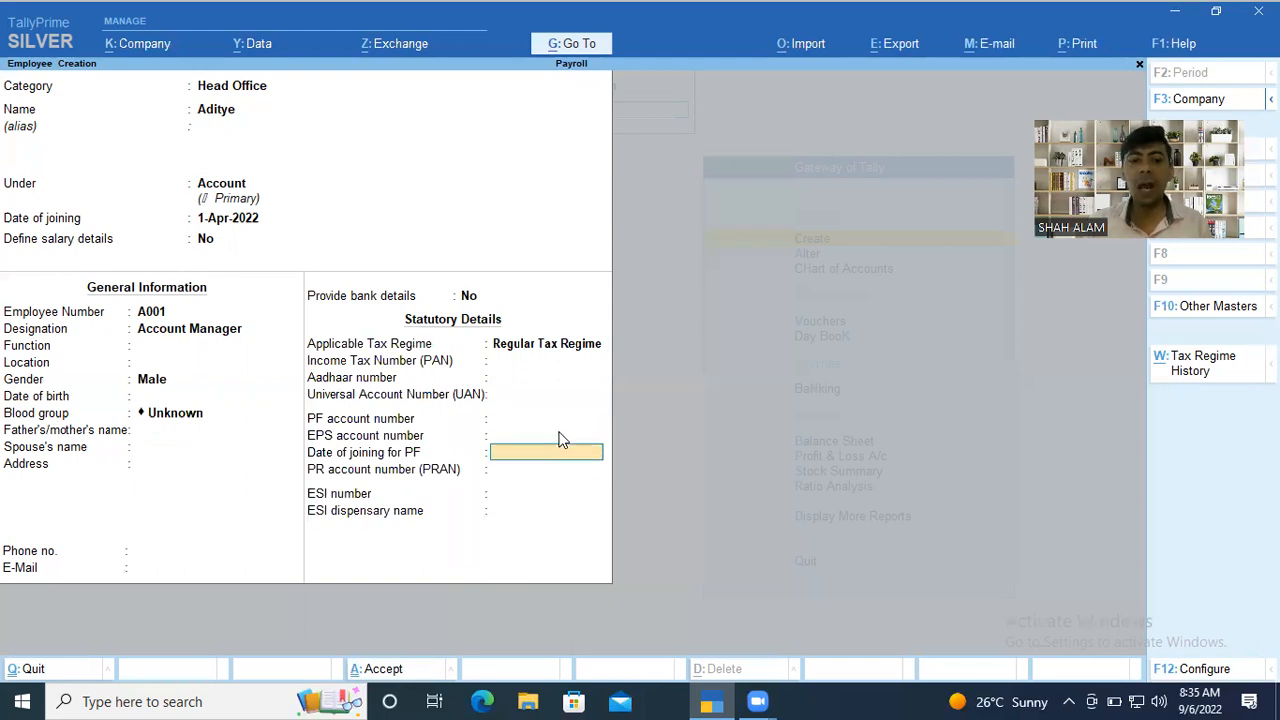
key("Return")
key("Return")
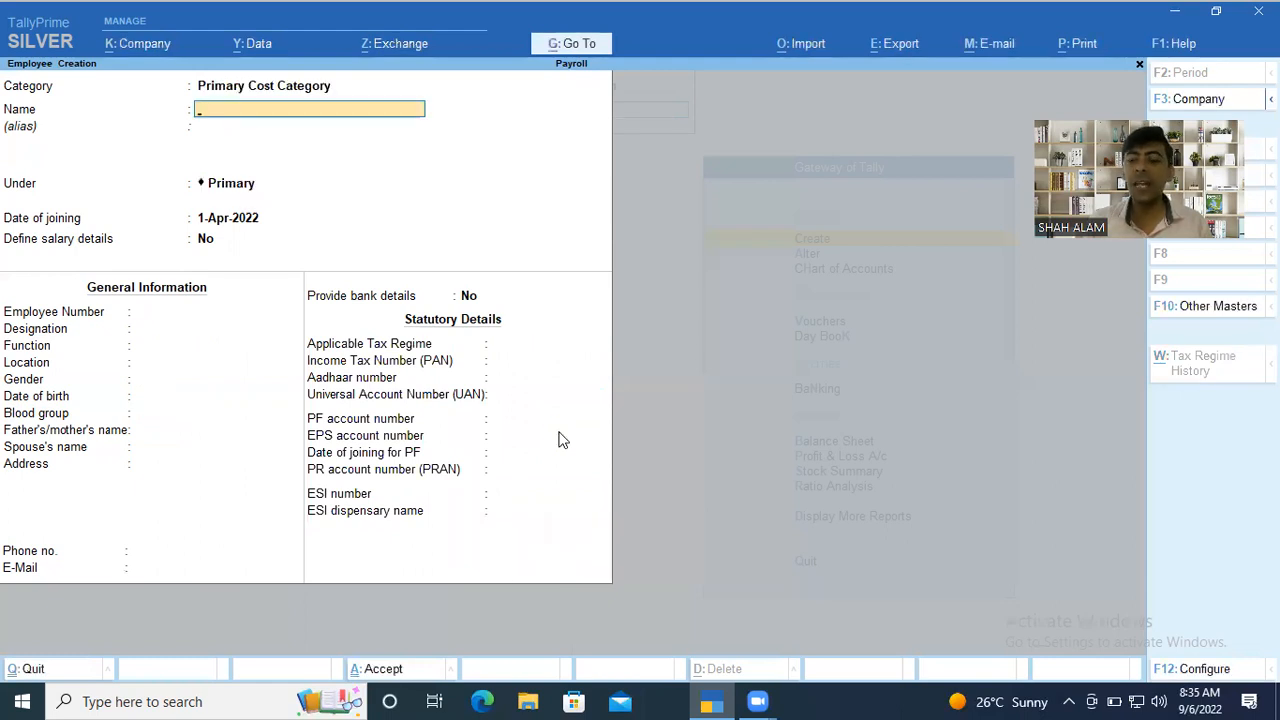
Set the new employee's category to Head Office and enter the employee's name, leaving the alias blank.
key("BackSpace")
key("Down")
key("Return")
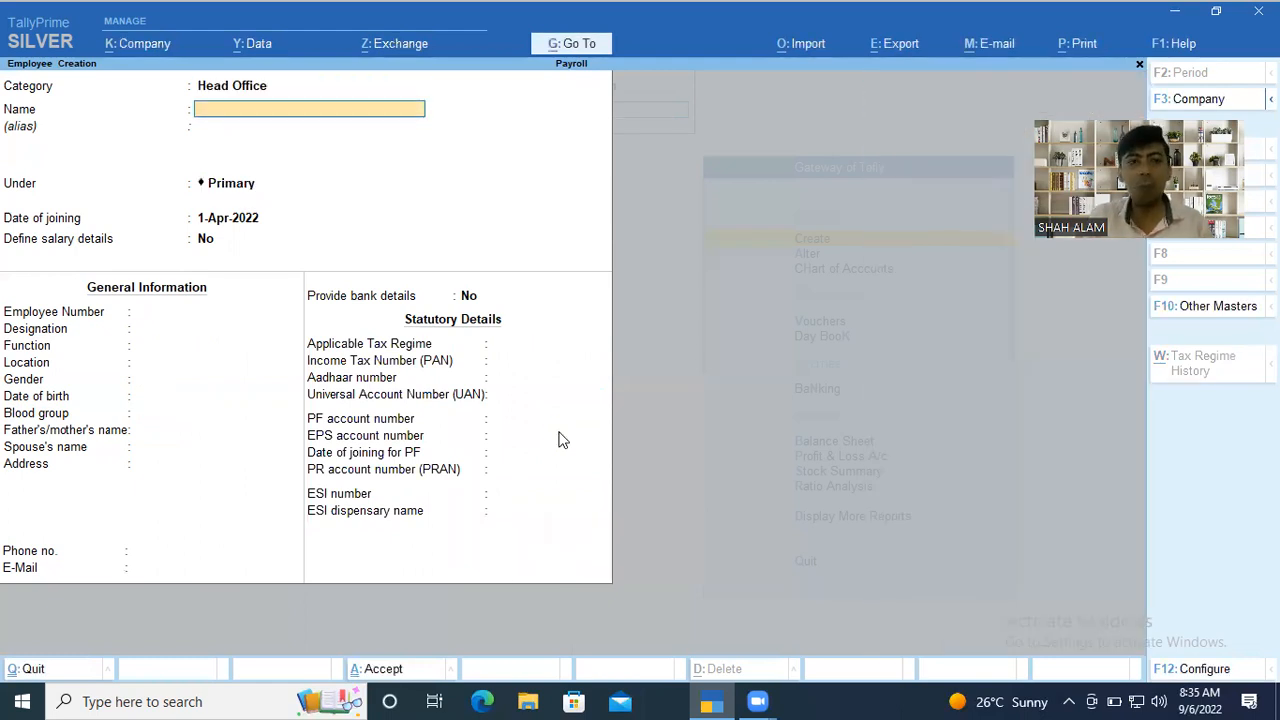
type("Shivam")
key("Return")
key("Return")
key("Return")
Place the employee under the HR group, keep 1-Apr-2022 as the date of joining, and save the employee with the remaining fields blank.
key("BackSpace")
key("Down")
key("Down")
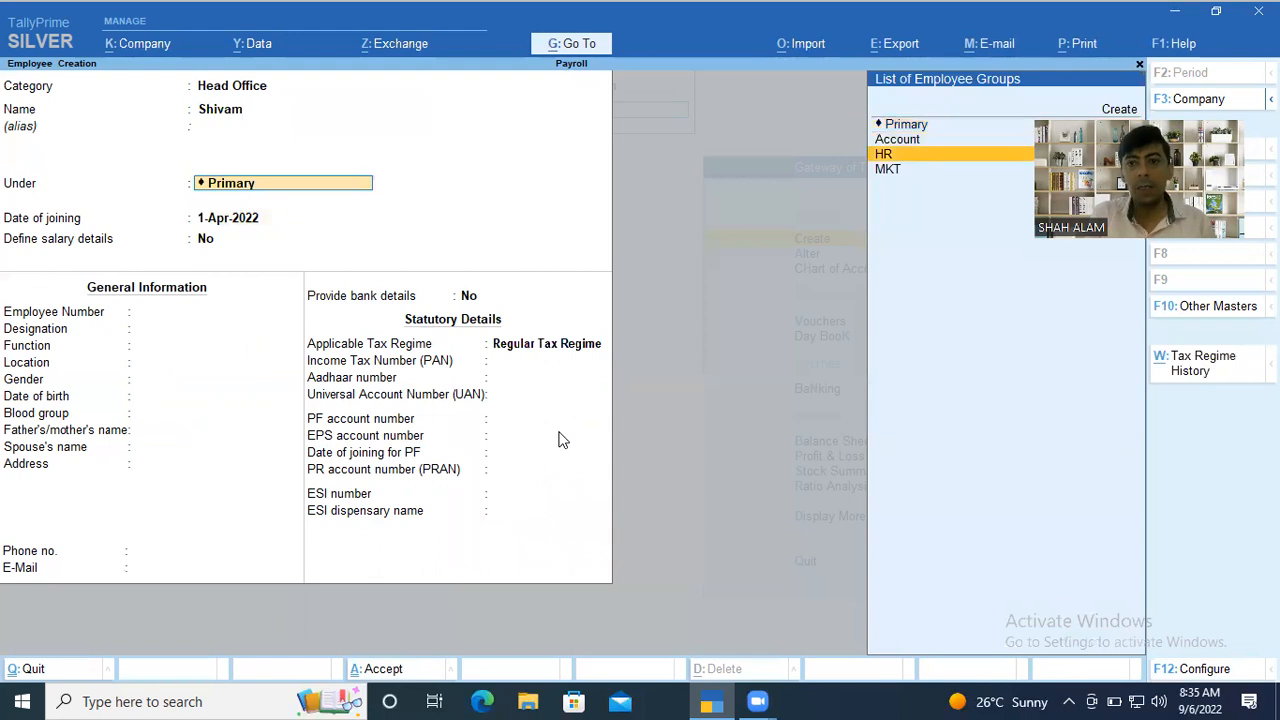
key("Return")
key("Return")
key("Return")
key("Return")
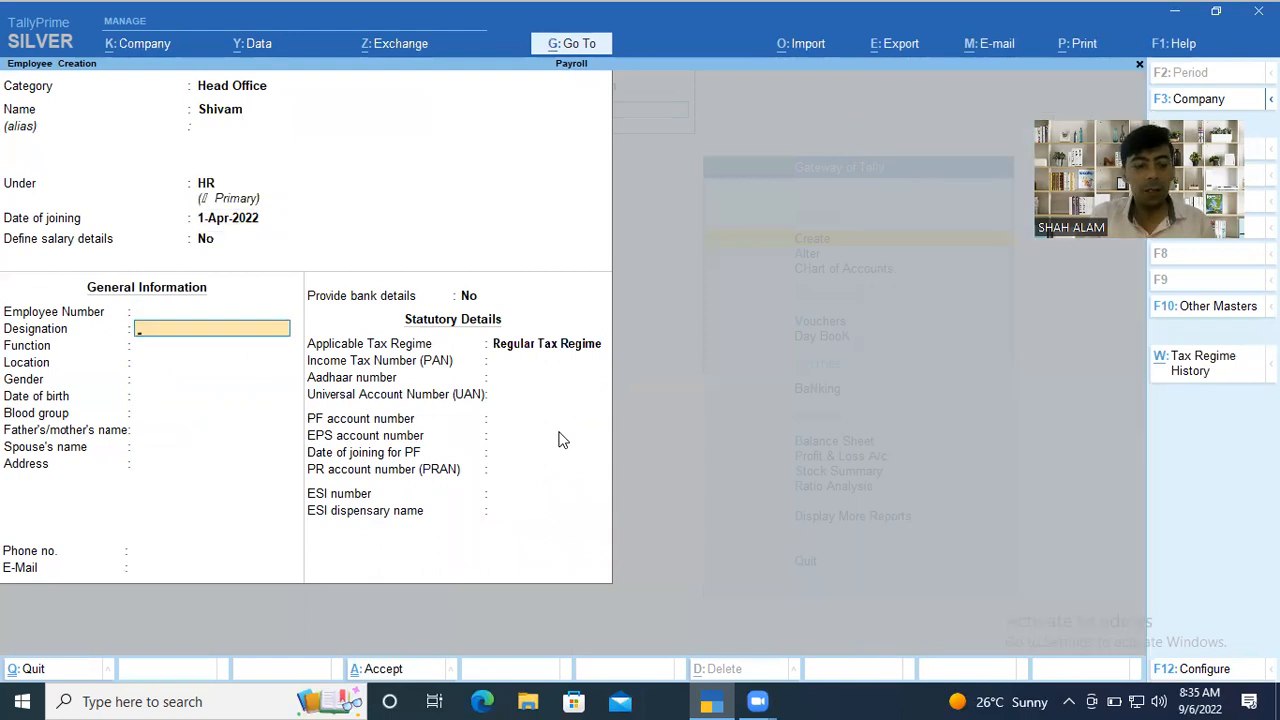
key("ctrl+a")
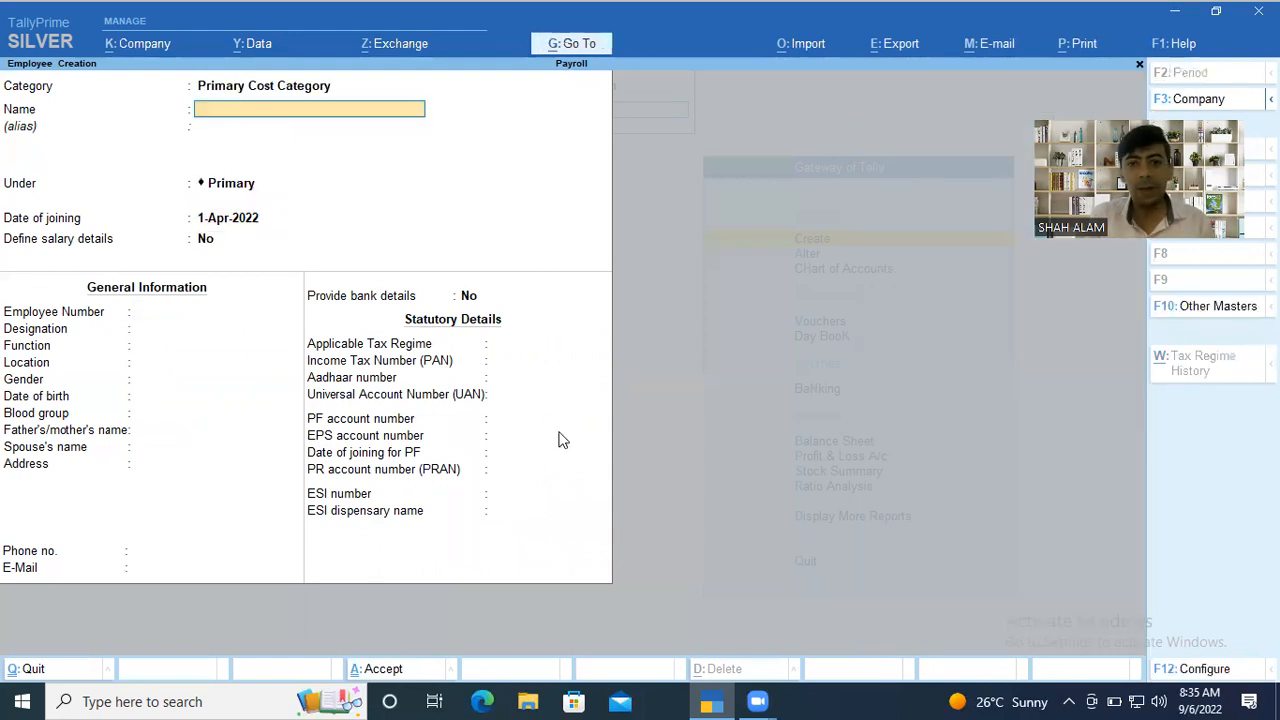
Start another employee in the Head Office category and enter the employee's name.
key("BackSpace")
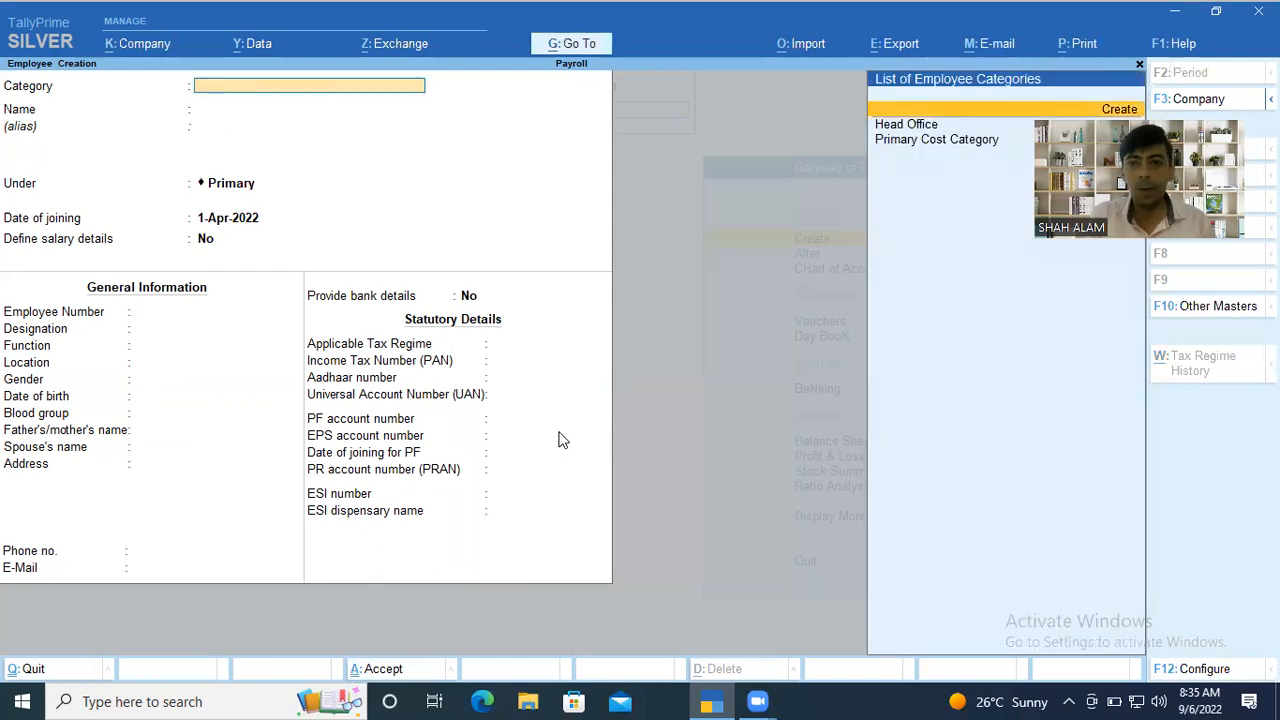
key("Down")
key("Return")
type("Ami")
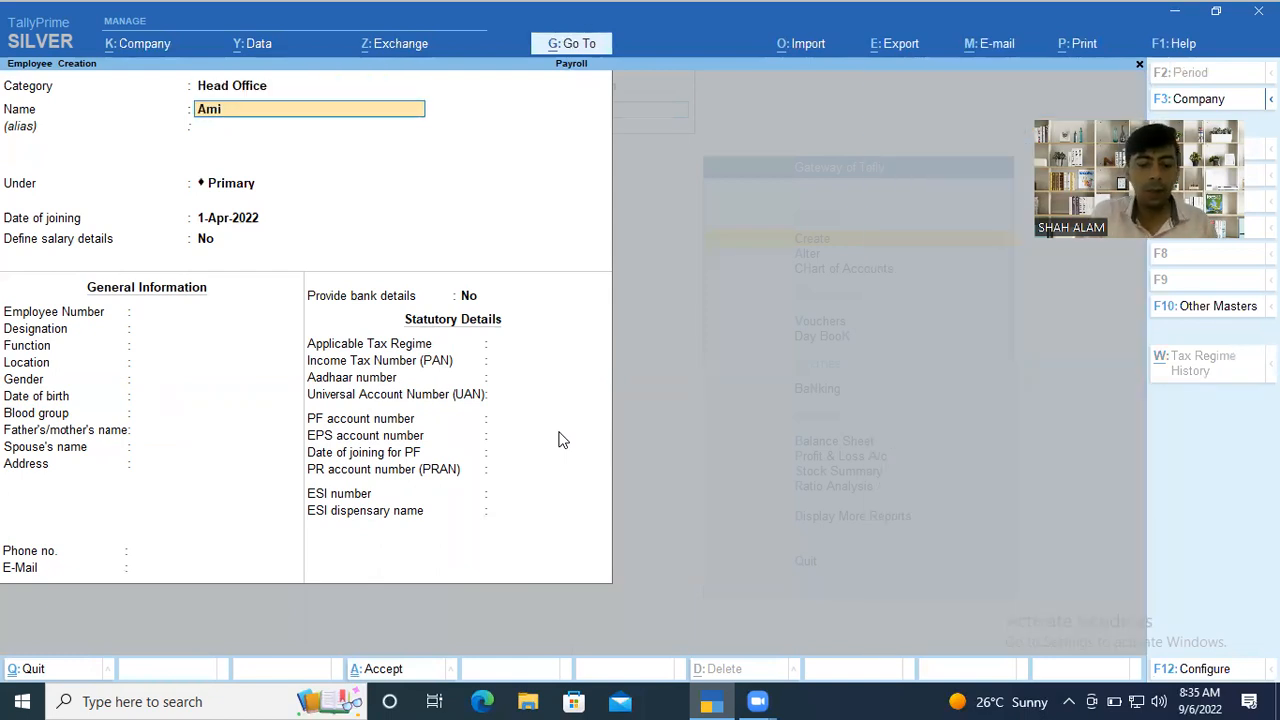
type("toj")
key("Return")
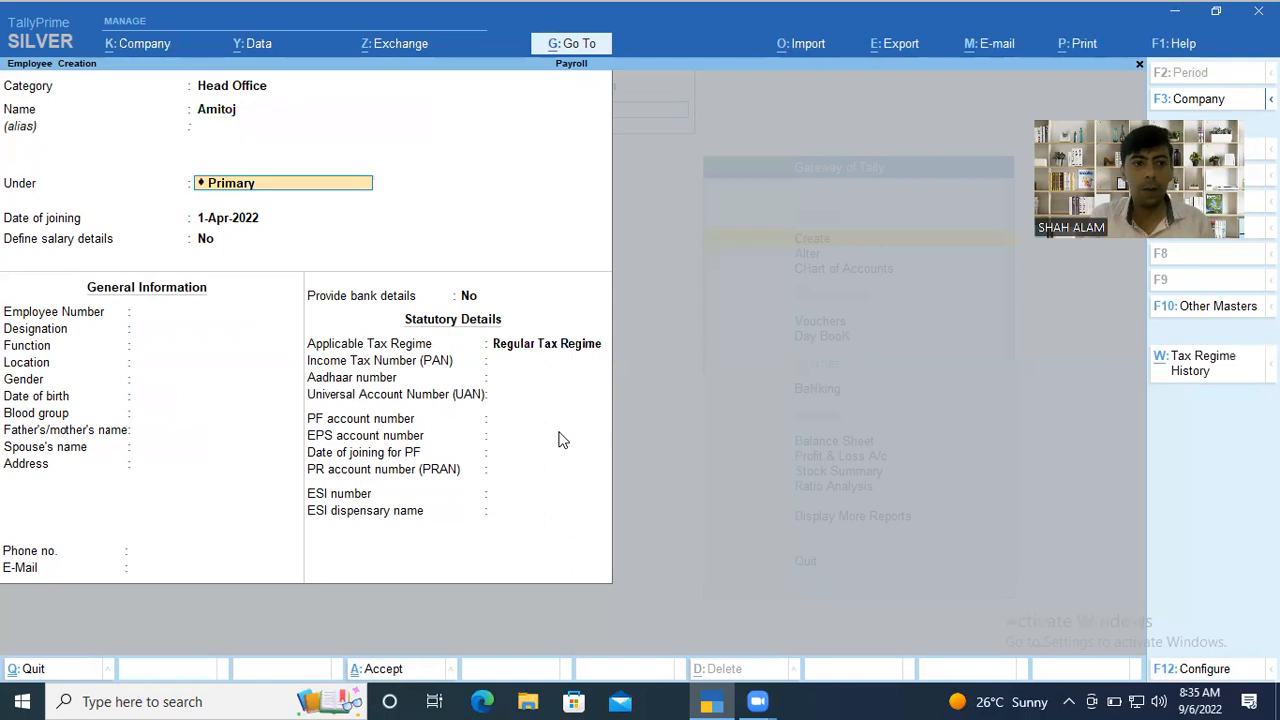
Place the employee under the MKT group, keep 1-Apr-2022 as the date of joining, and save the employee.
key("BackSpace")
key("Down")
key("Down")
key("Down")
key("Down")
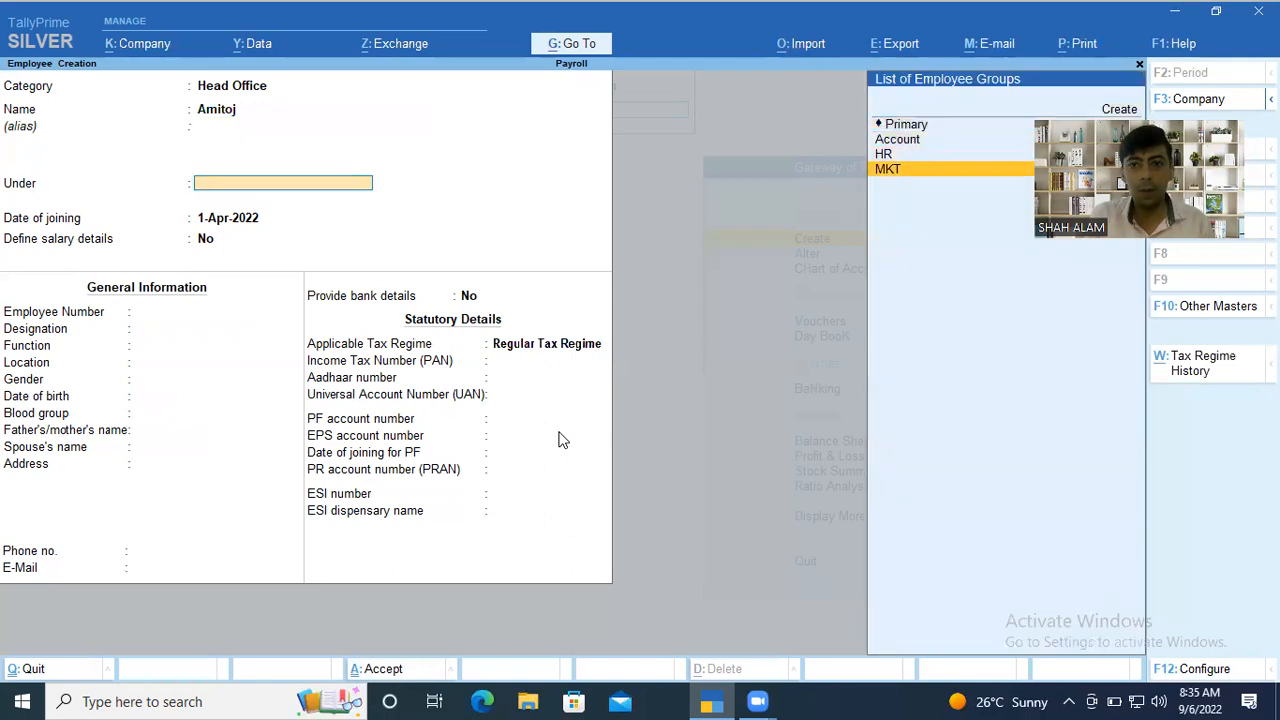
key("Return")
key("Return")
key("ctrl+a")
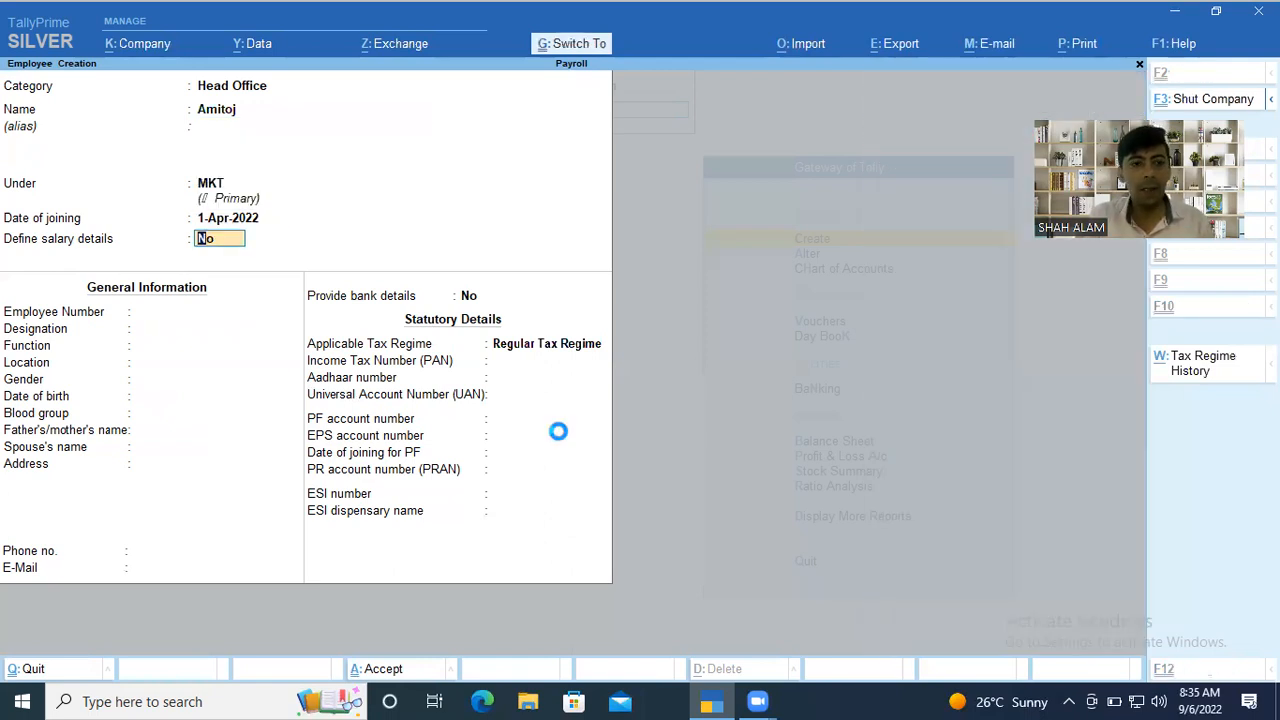
Assign the next new employee to the Head Office category and fill in the employee's name without an alias.
key("BackSpace")
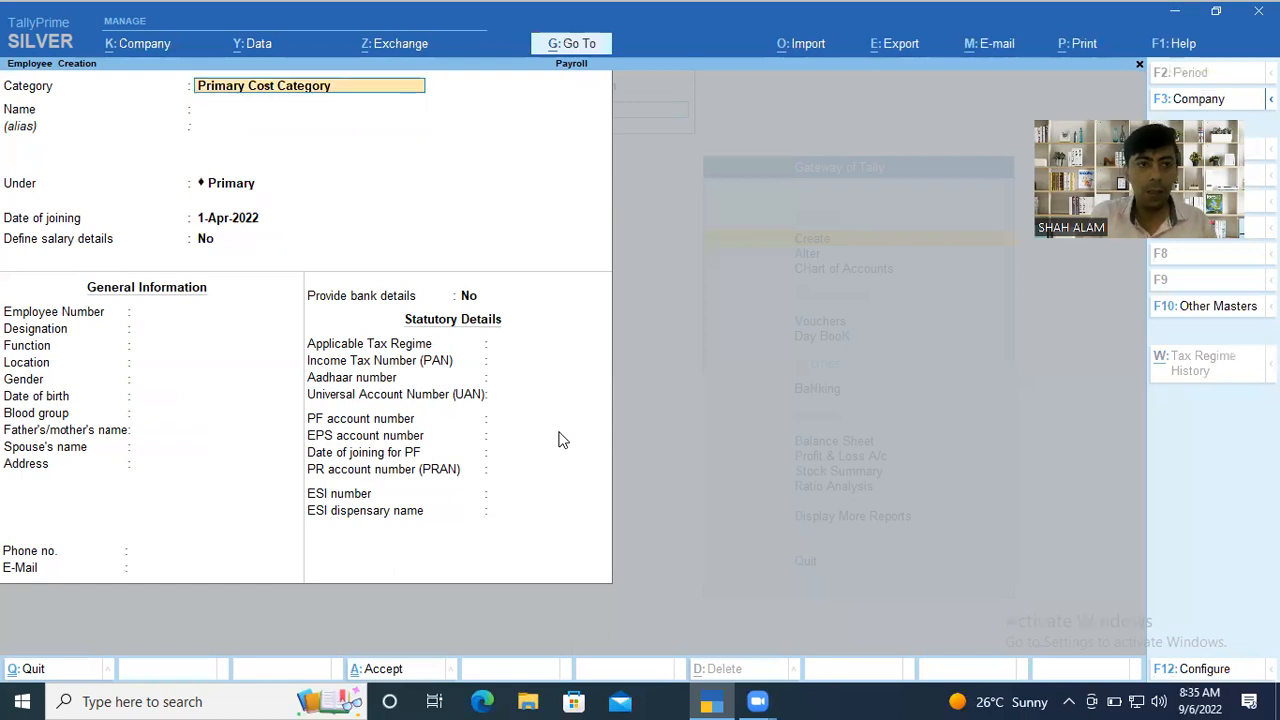
key("BackSpace")
key("Down")
key("Down")
key("Return")
type("Josh")
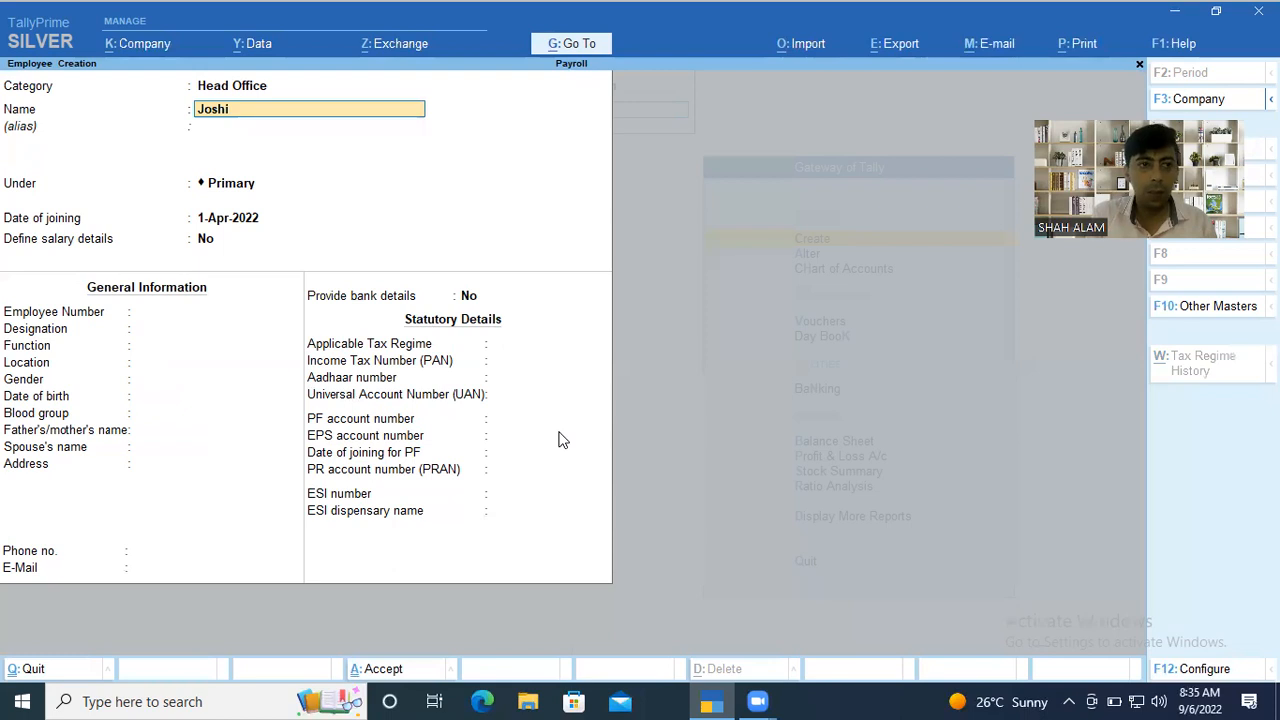
type("i")
key("Return")
Place the employee under the Account group, save the record, and leave employee creation.
key("Return")
key("BackSpace")
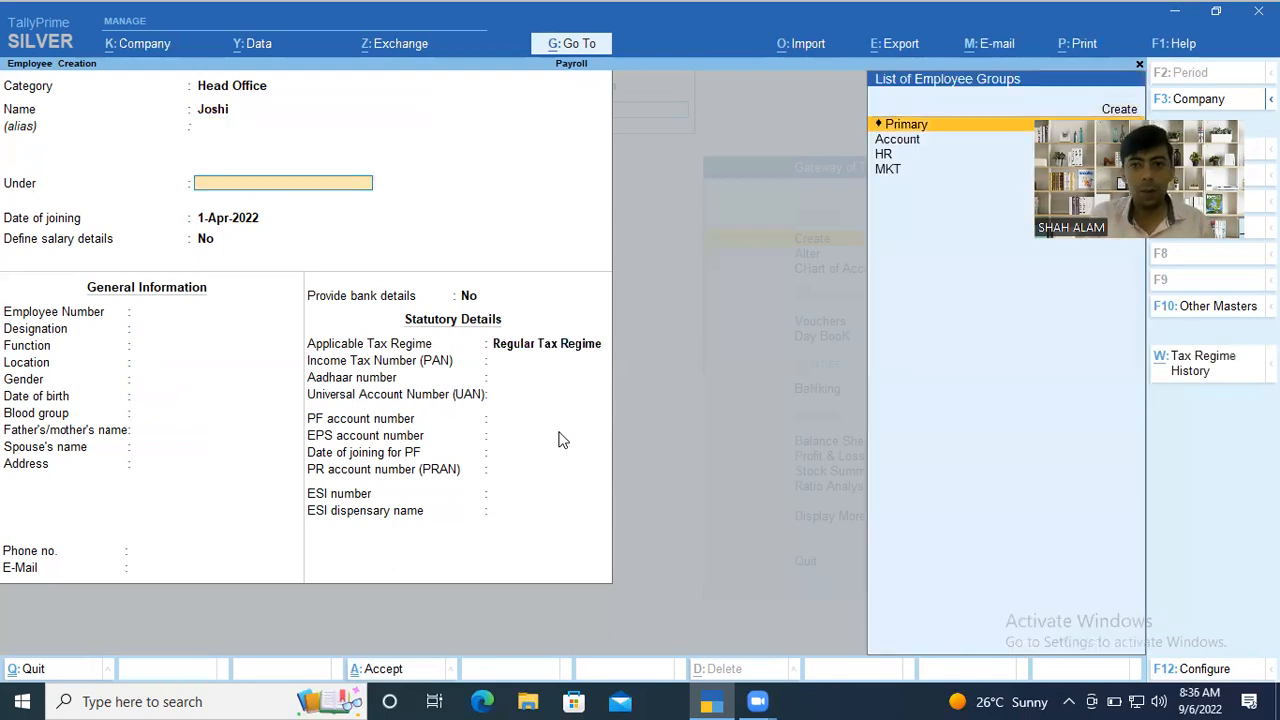
key("Down")
key("Return")
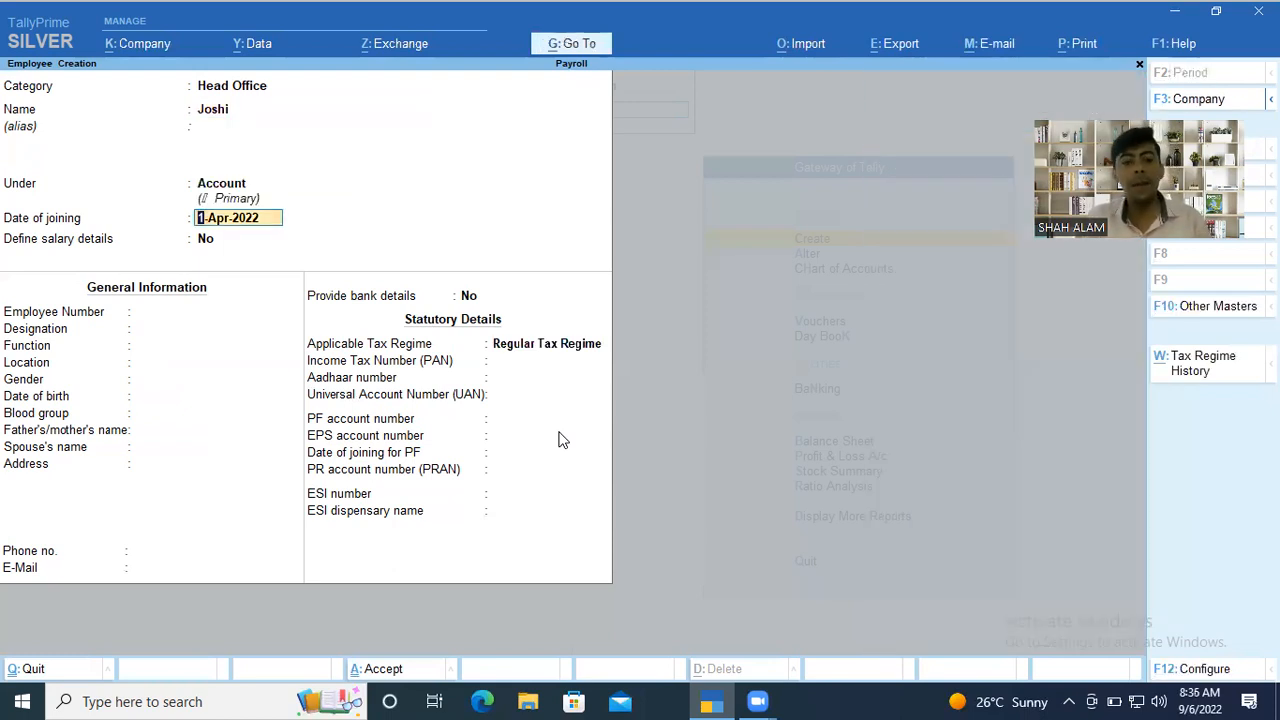
key("ctrl+a")
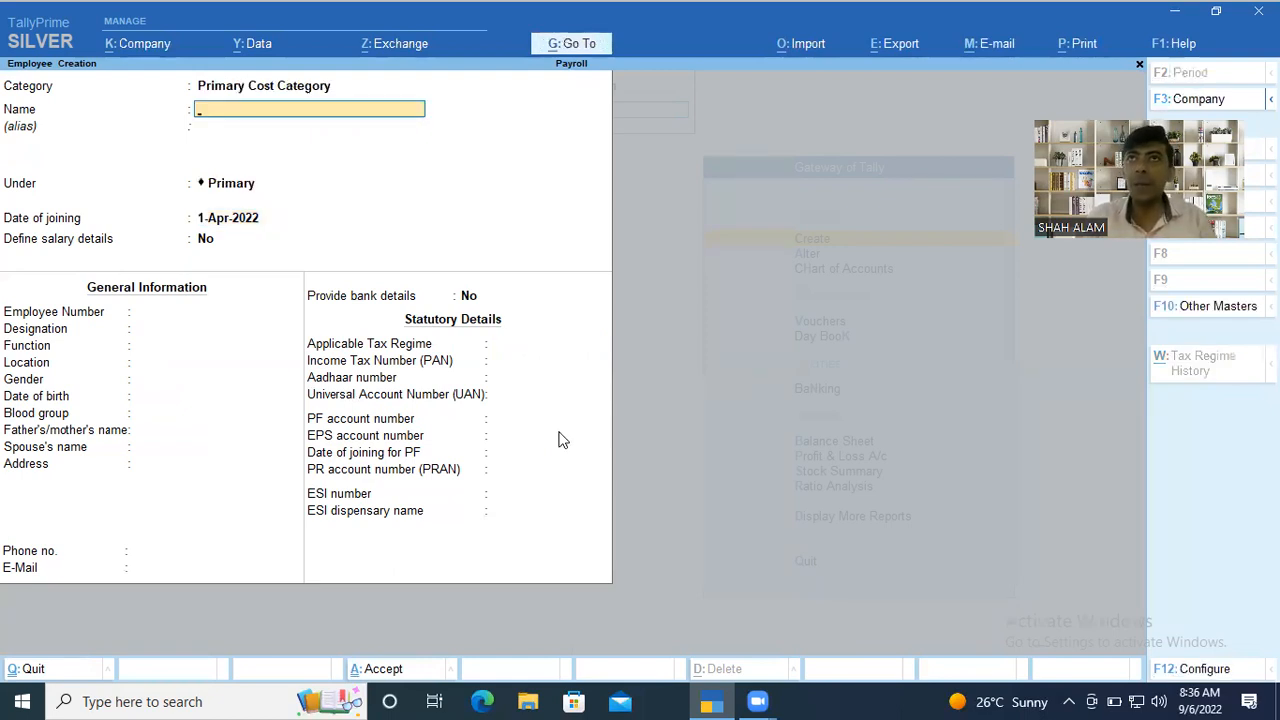
key("Escape")
key("Return")
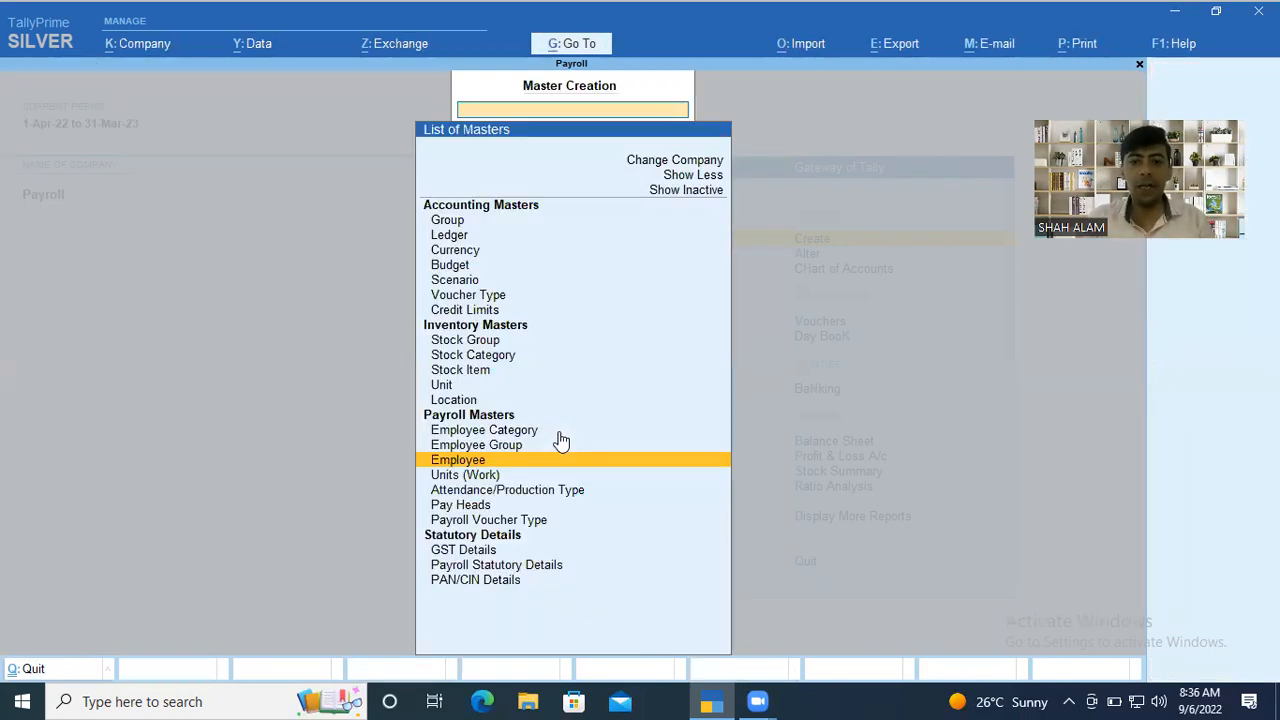
Start a simple work unit for payroll with the symbol hr and the formal name Hours.
key("Down")
key("Return")
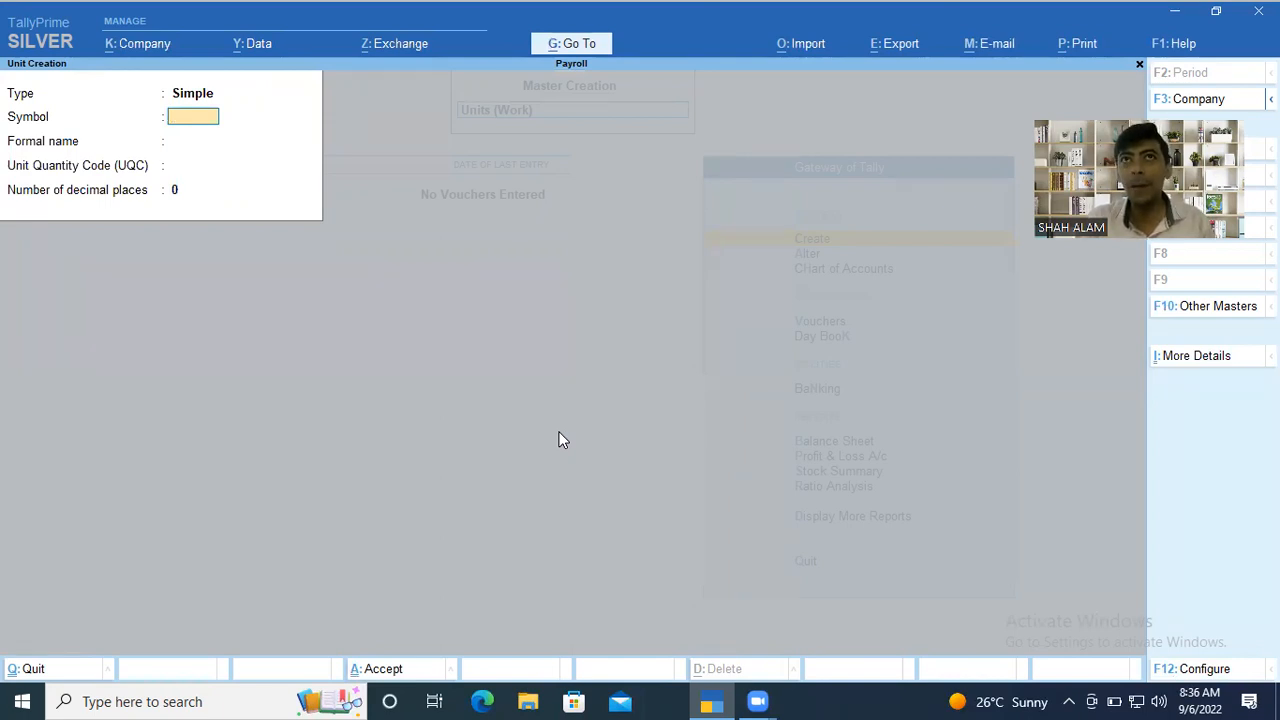
type("hr")
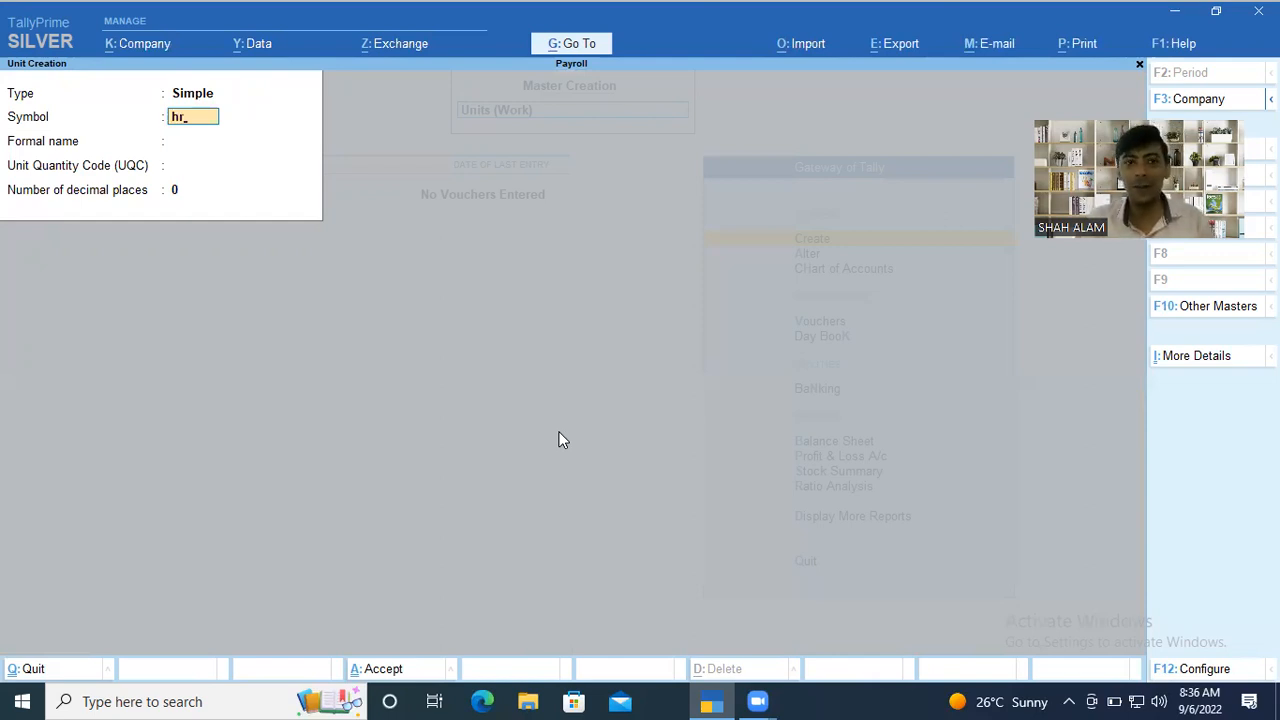
key("Return")
type("Hours")
key("Return")
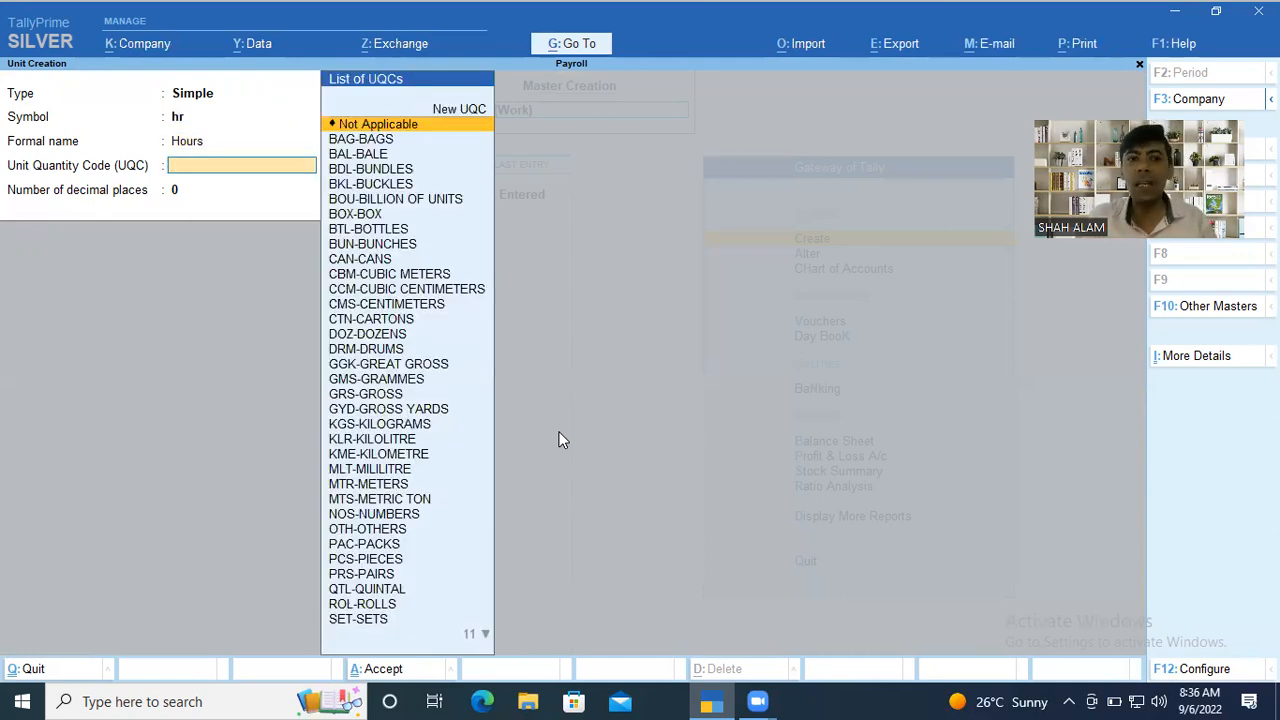
Set the hr unit's quantity code to Not Applicable and its decimal places to 2, and save the unit.
key("Return")
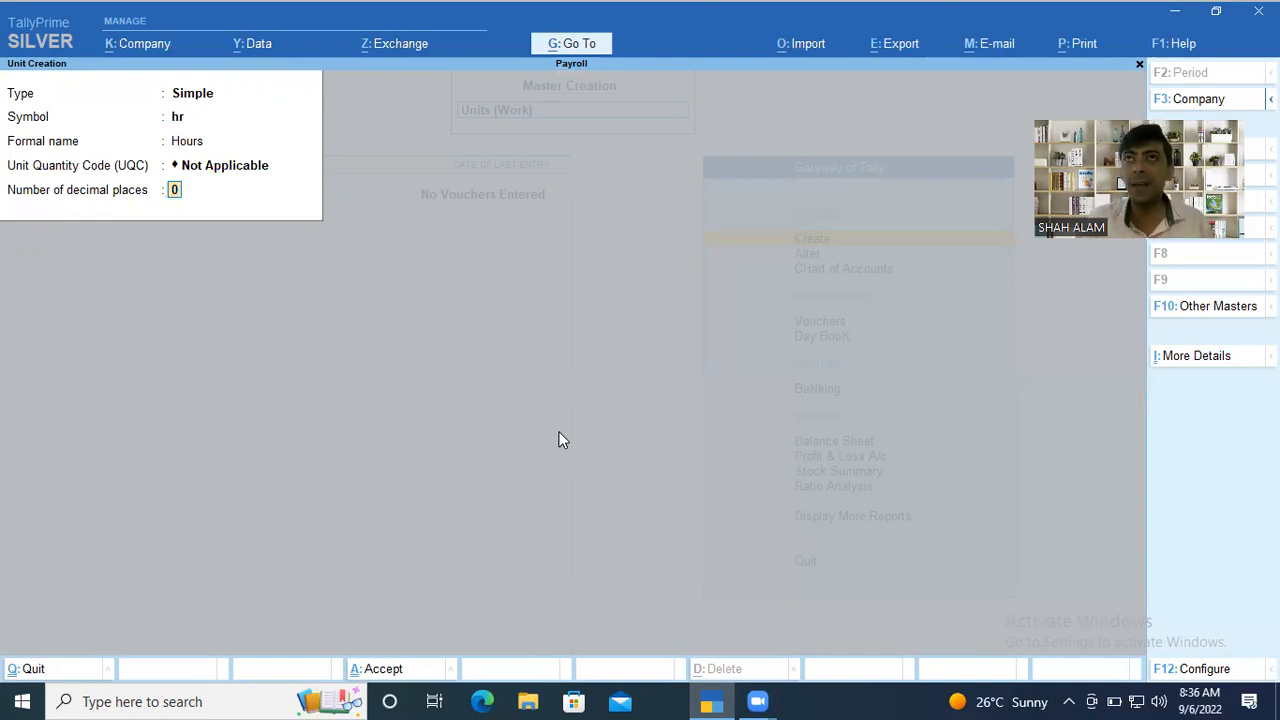
type("2")
key("Return")
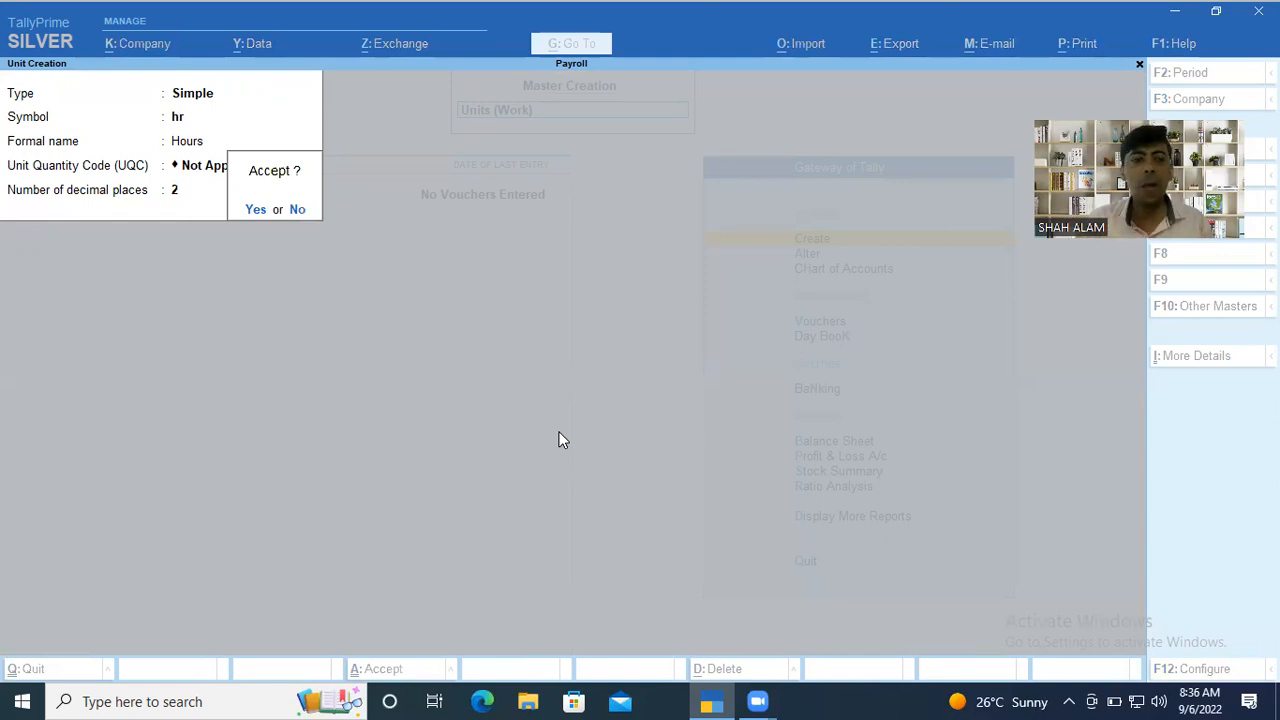
key("Return")
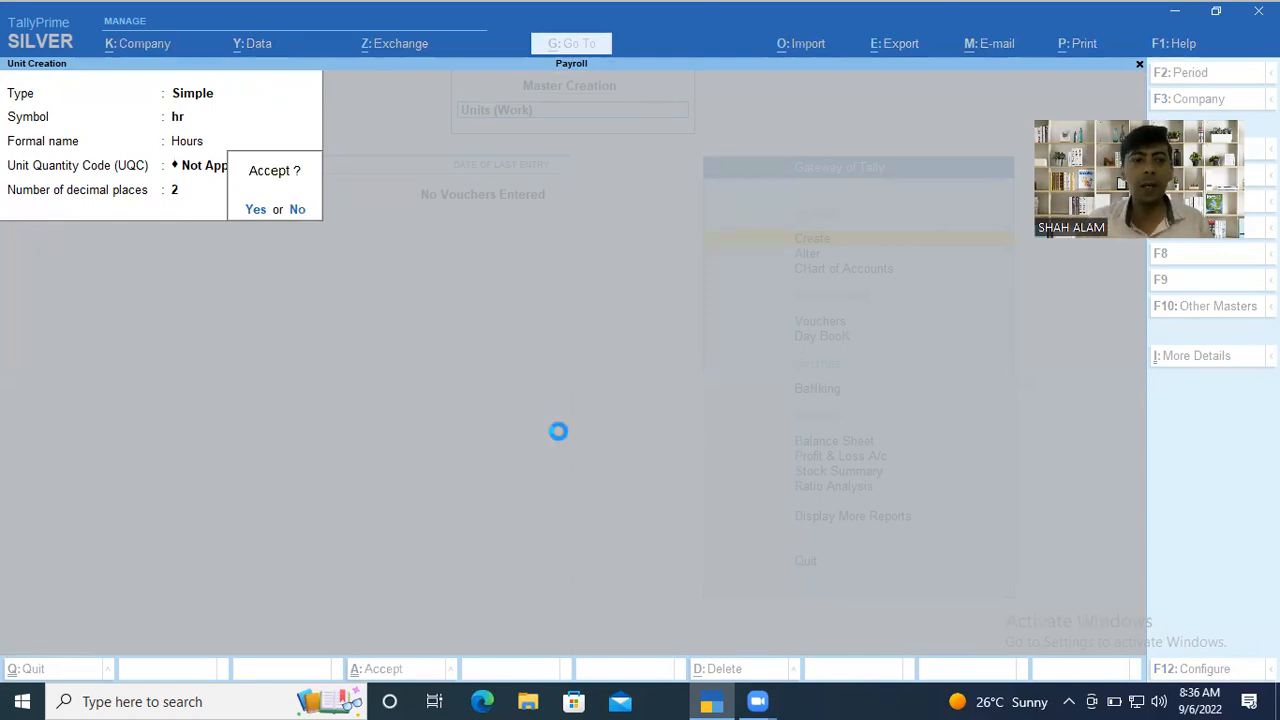
Create a simple unit with the symbol Min, no formal name, quantity code Not Applicable and 2 decimal places.
type("Min")
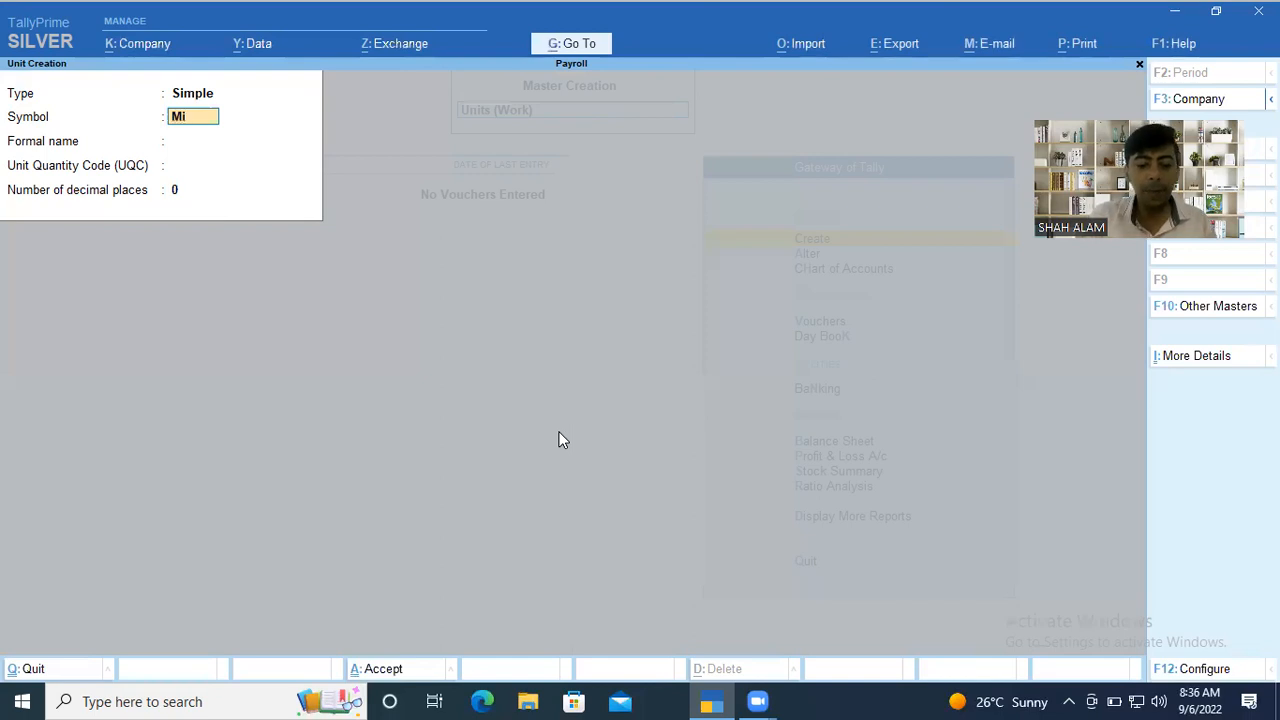
key("Return")
key("Return")
key("Return")
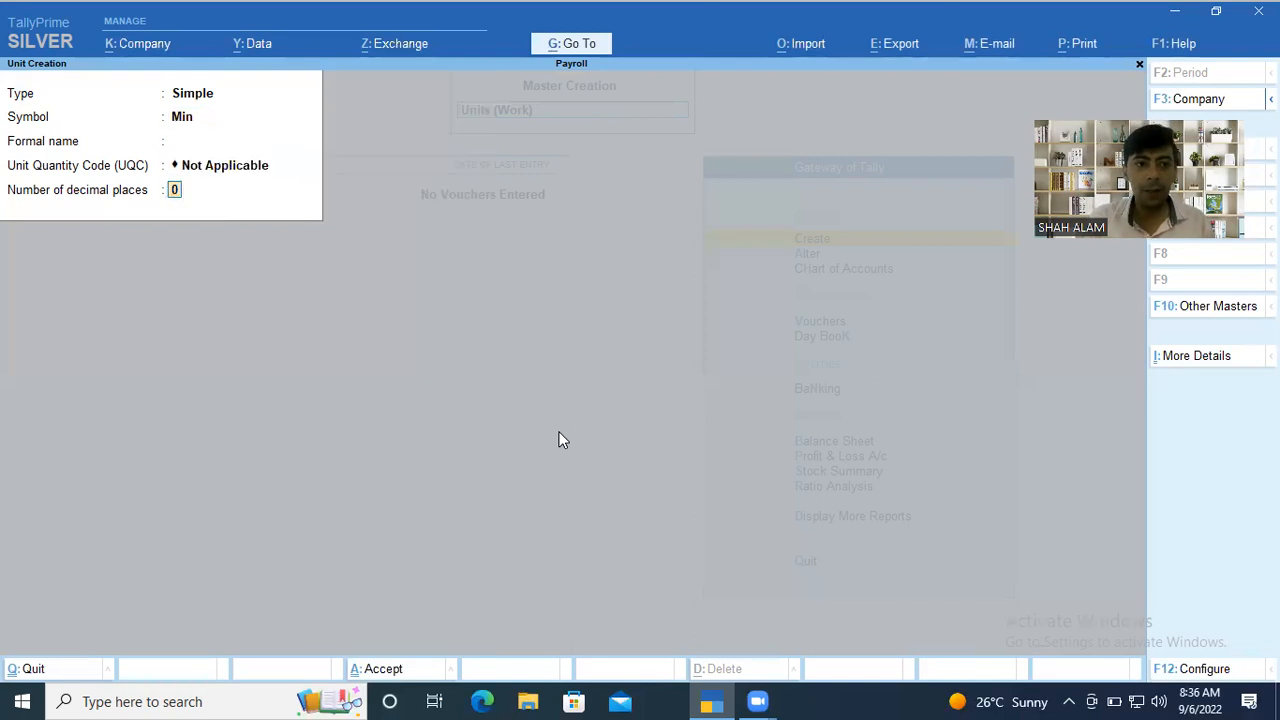
type("2")
key("Return")
key("Return")
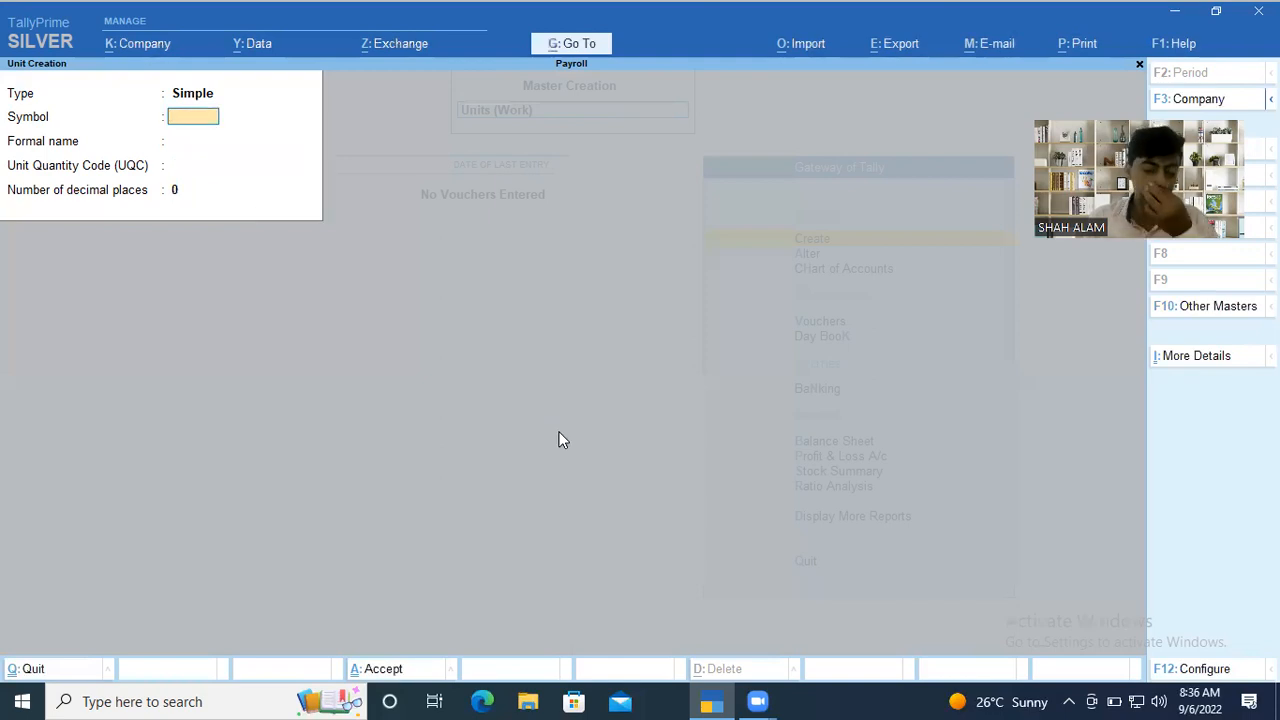
Create a compound unit defining hr as 60 Min, save it, and leave unit creation.
key("shift+Tab")
key("Up")
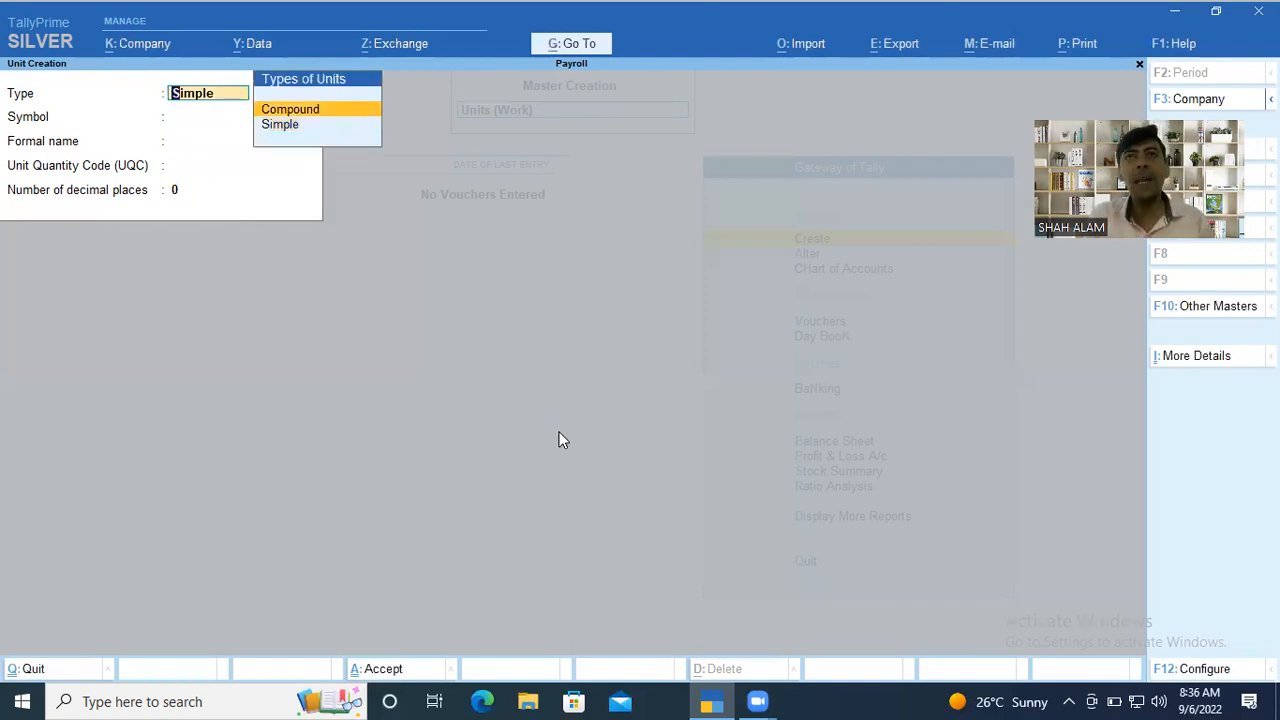
key("Return")
key("Return")
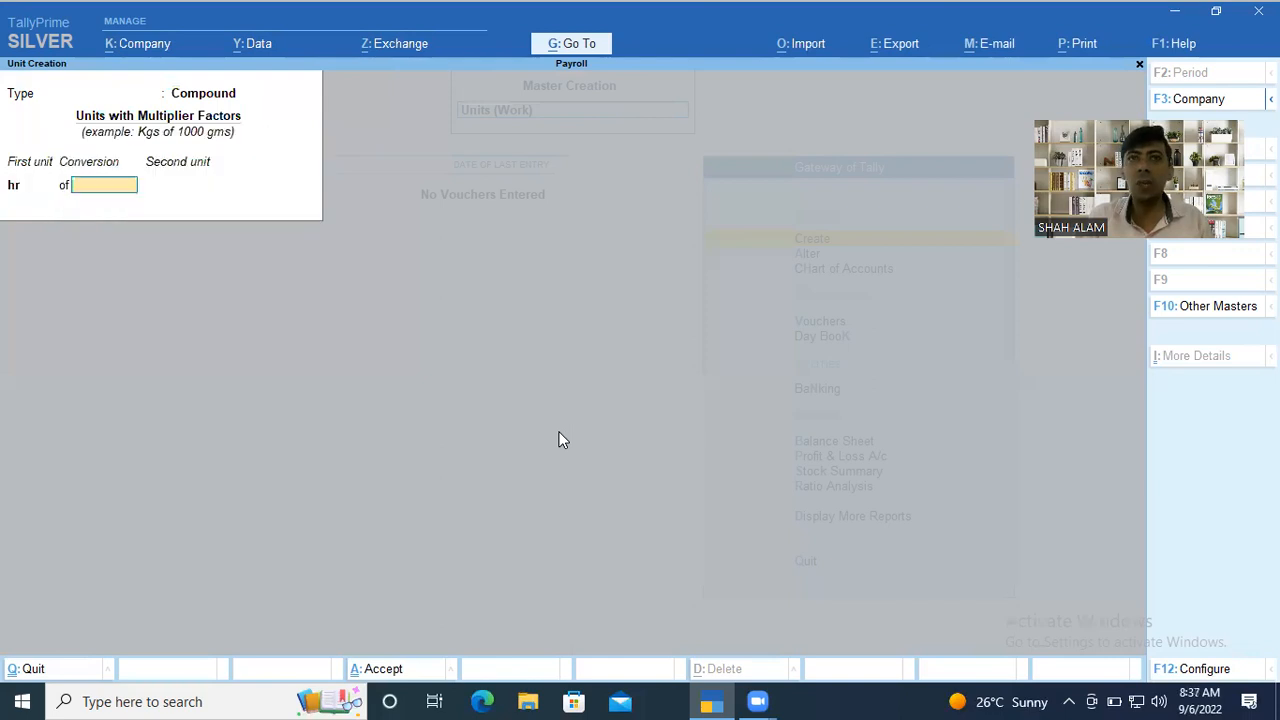
type("60")
key("Return")
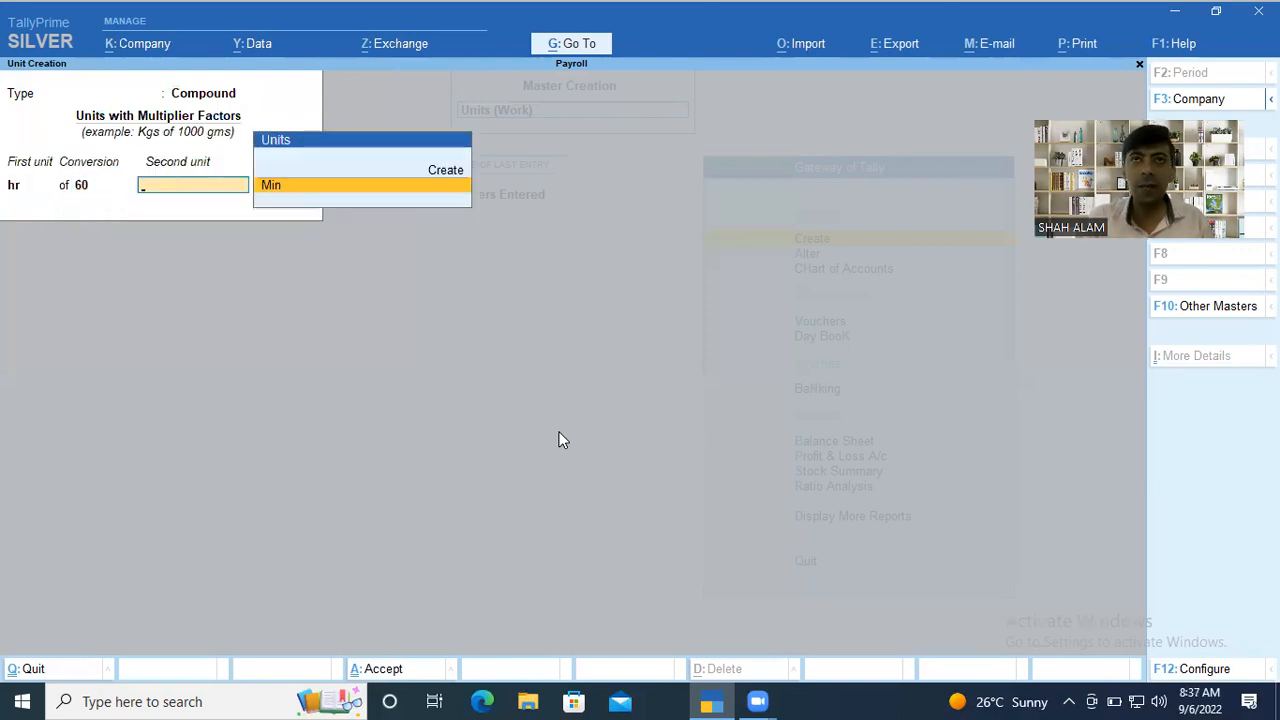
key("Return")
left_click(560, 440)
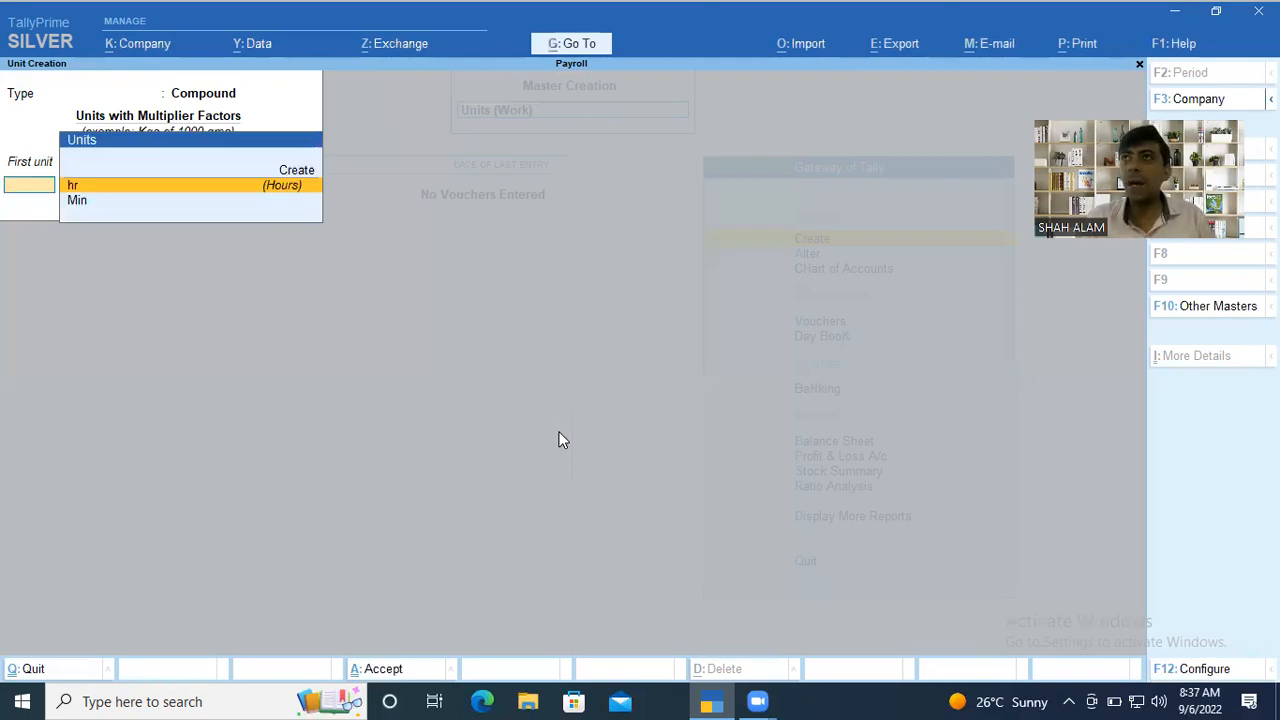
key("Escape")
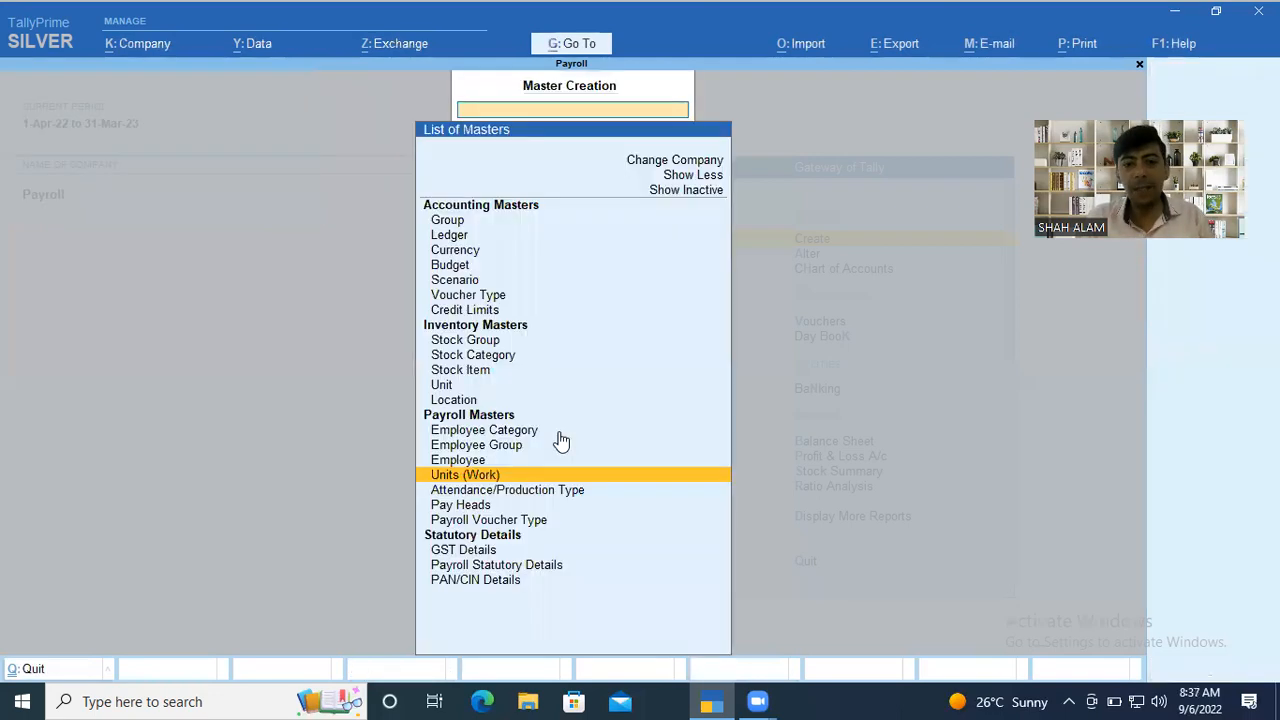
Create the attendance type Absent under Primary as Leave without Pay with period type Days, and save it.
key("Down")
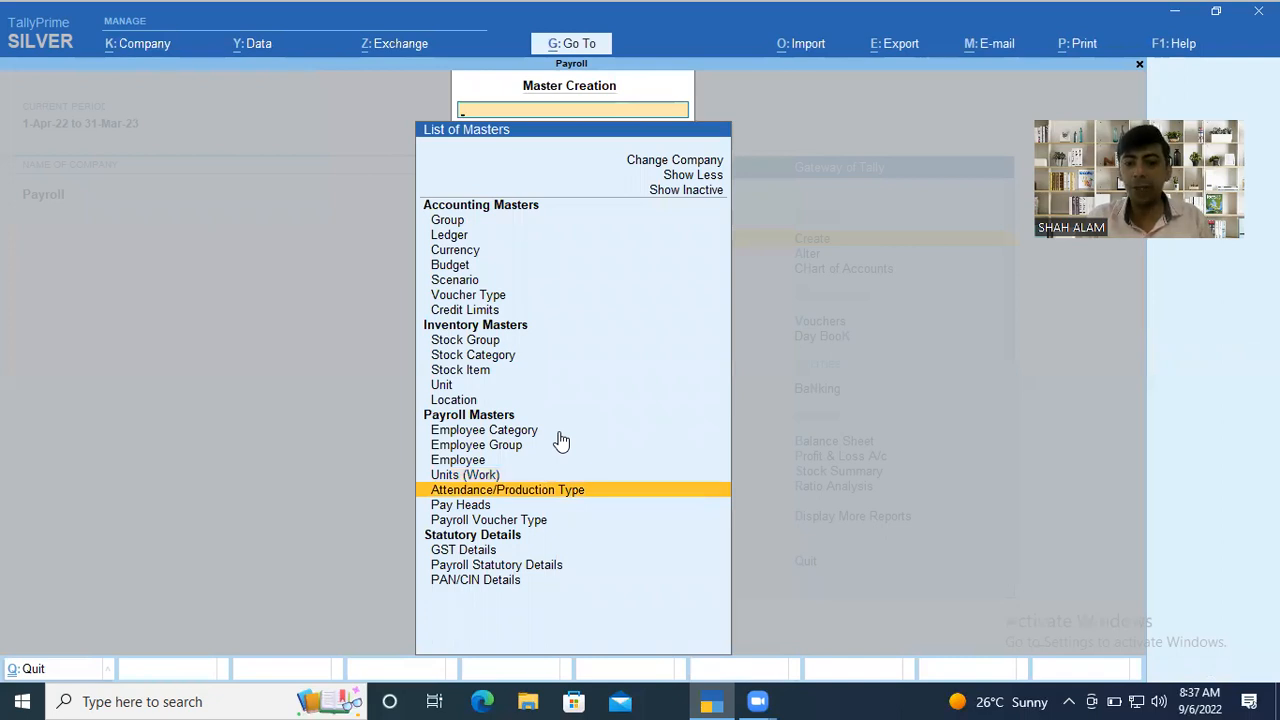
key("Return")
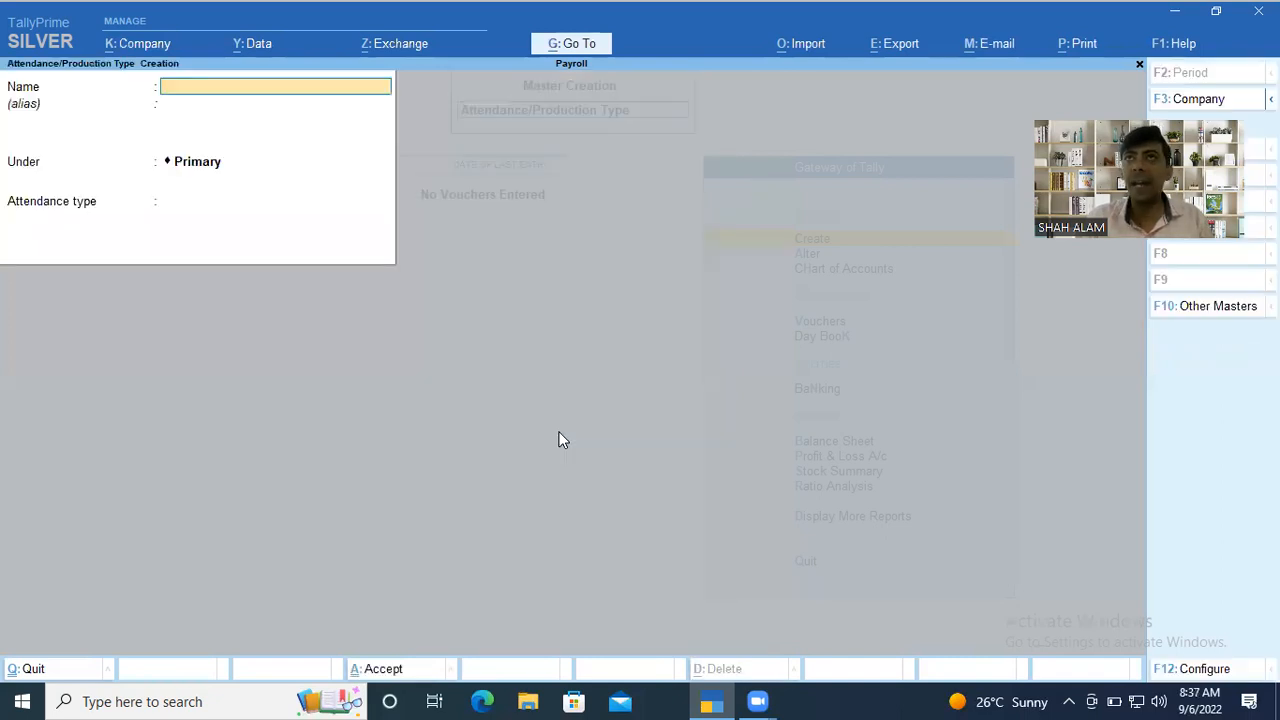
type("A")
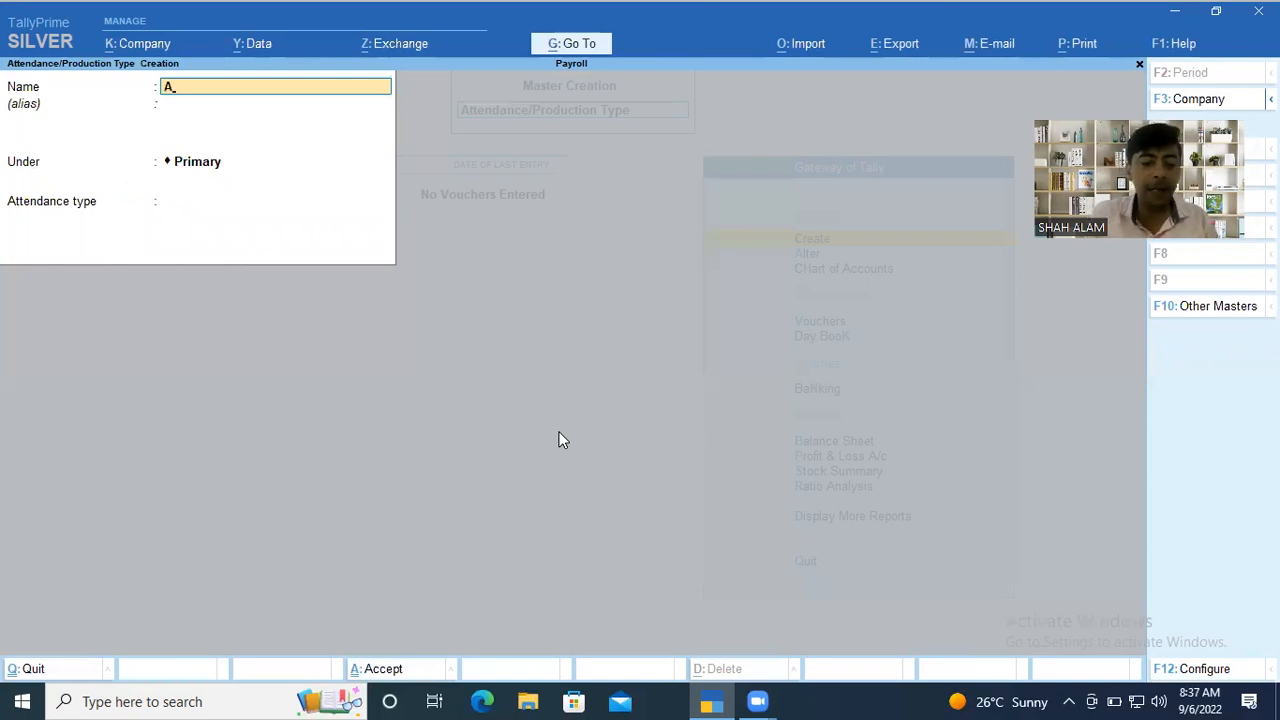
type("bsent")
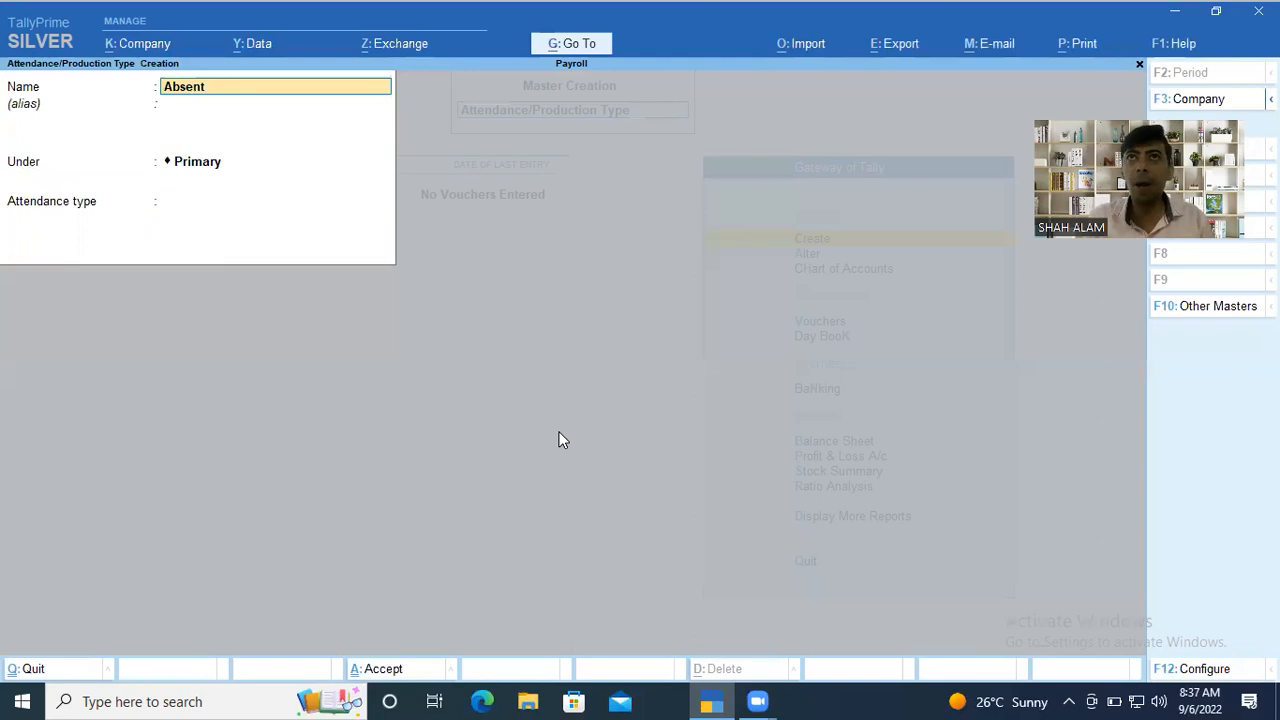
key("Return")
key("Return")
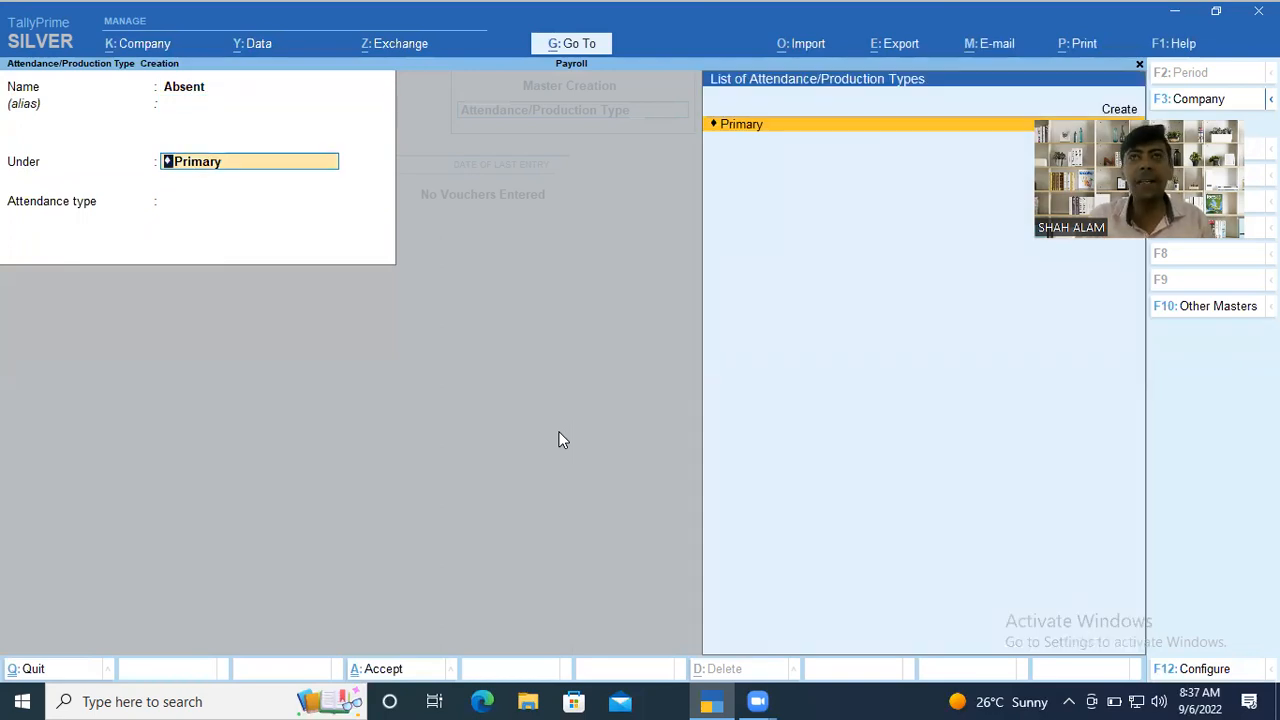
key("Return")
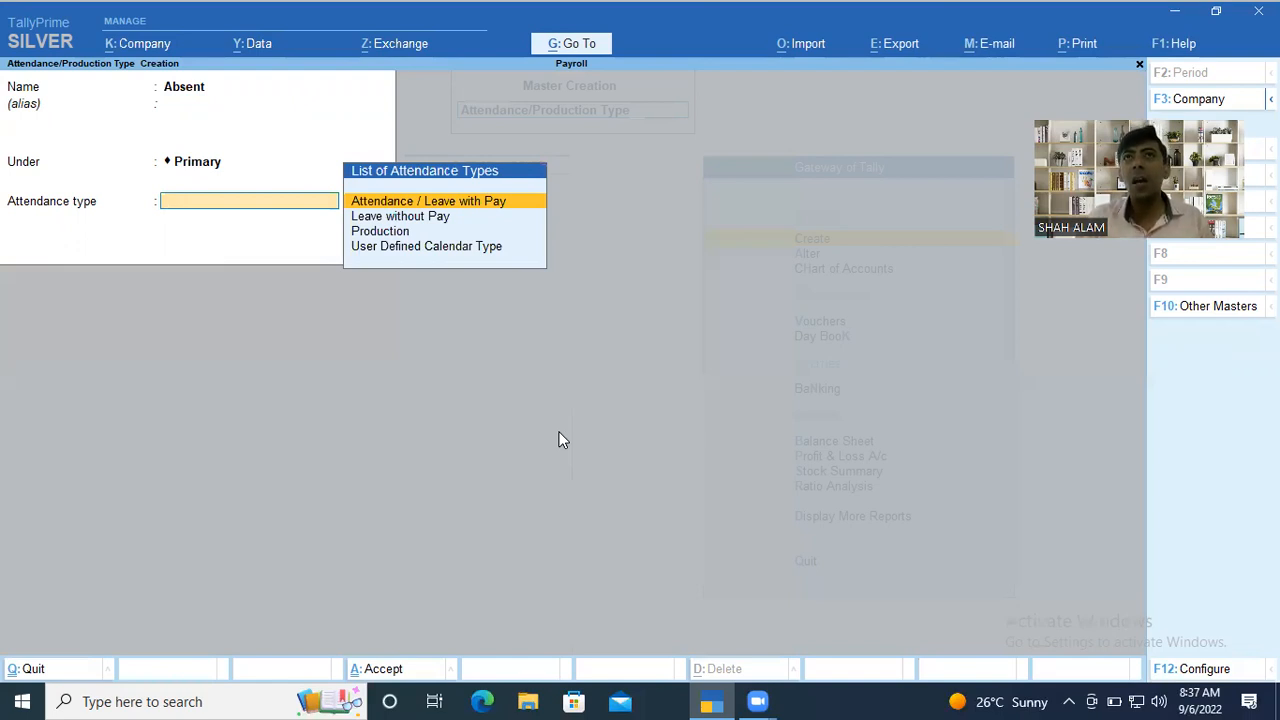
key("Down")
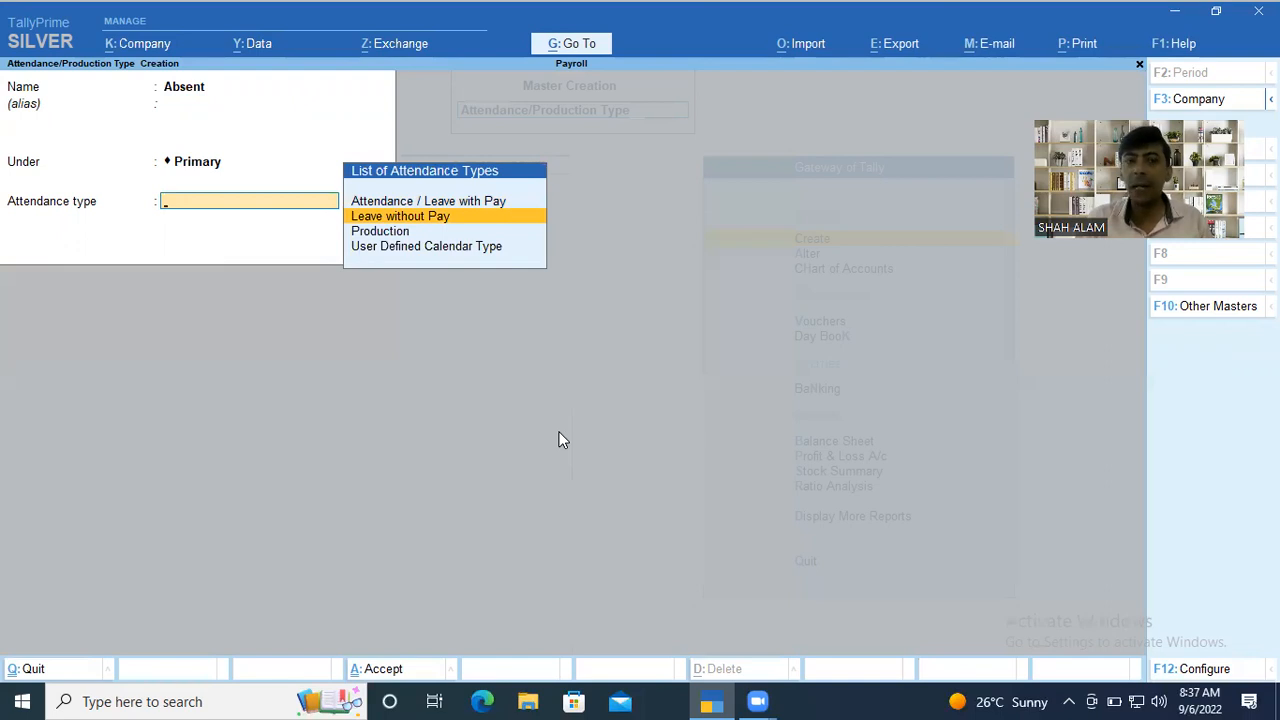
key("Return")
key("Return")
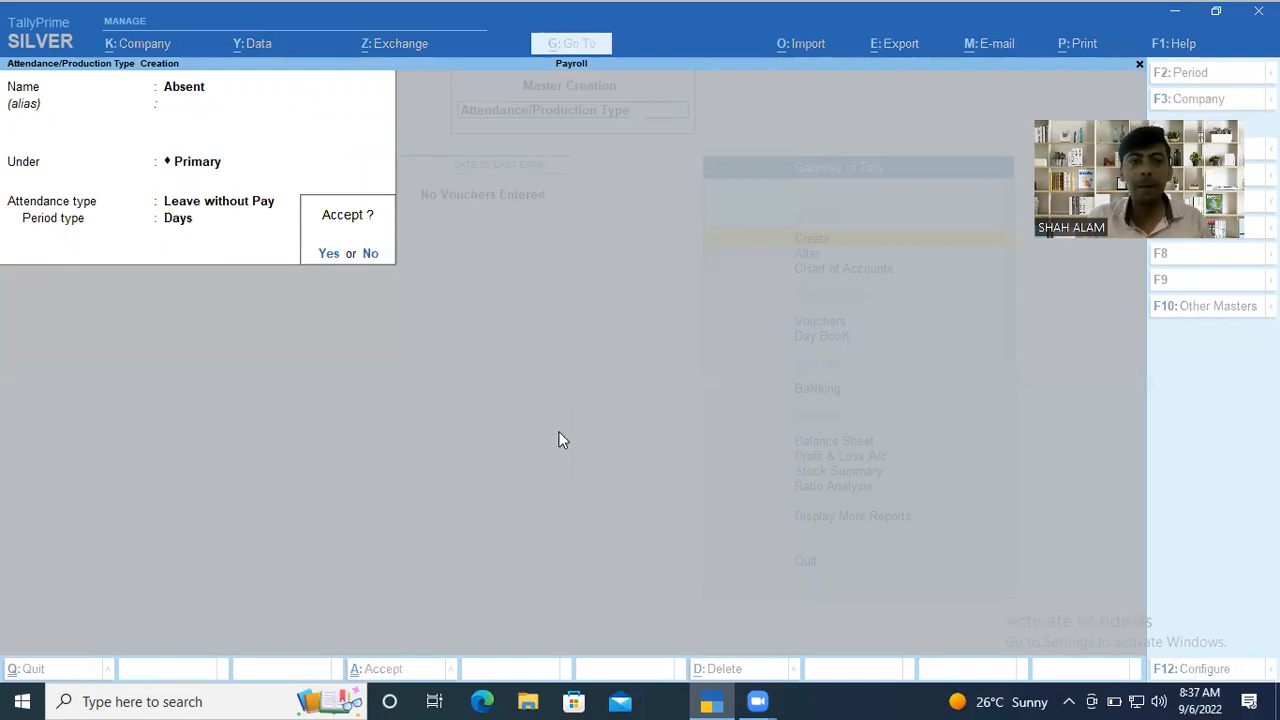
key("Return")
Create the attendance type Present under Primary as Attendance / Leave with Pay with period type Days, and save it.
type("Presen")
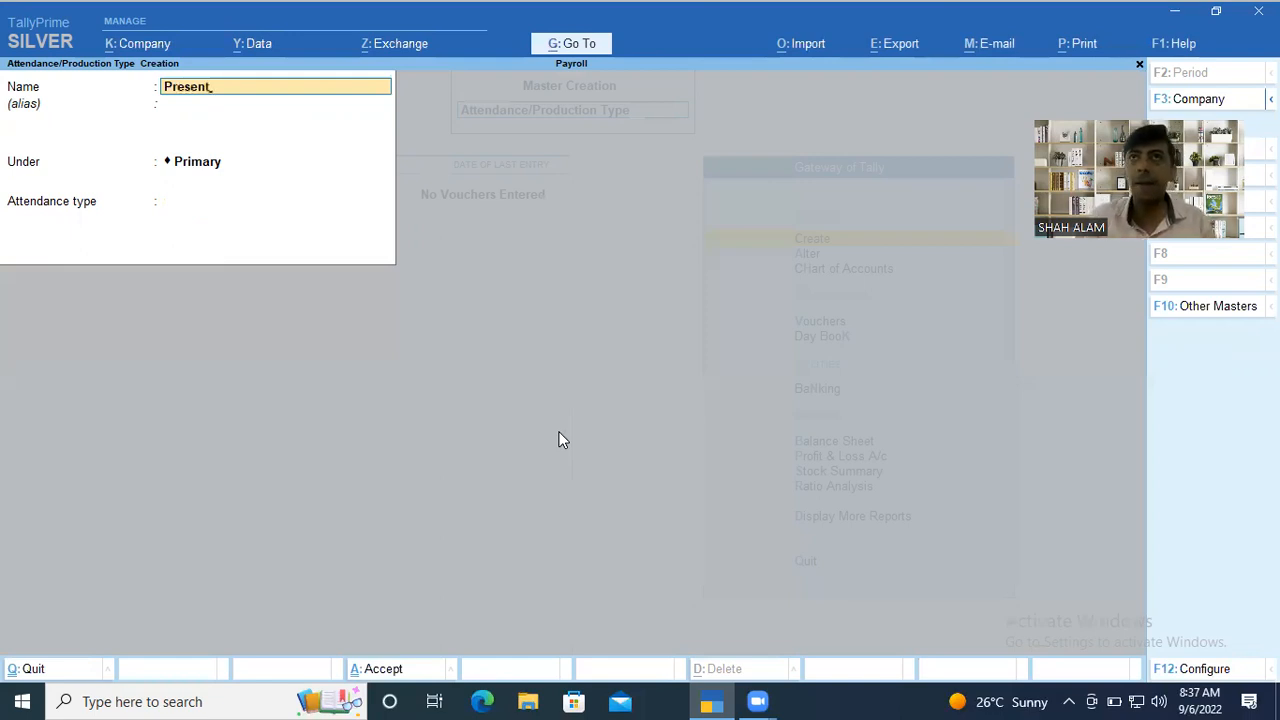
key("Return")
key("Return")
key("Return")
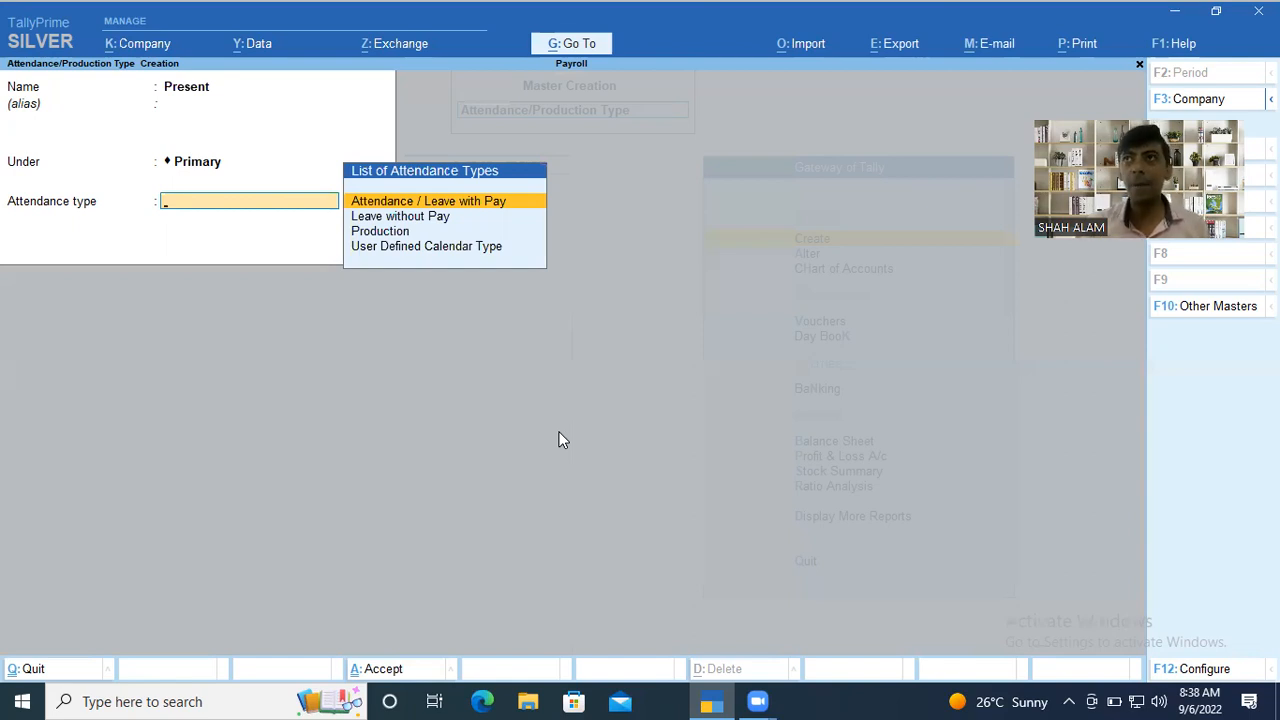
key("Return")
key("Return")
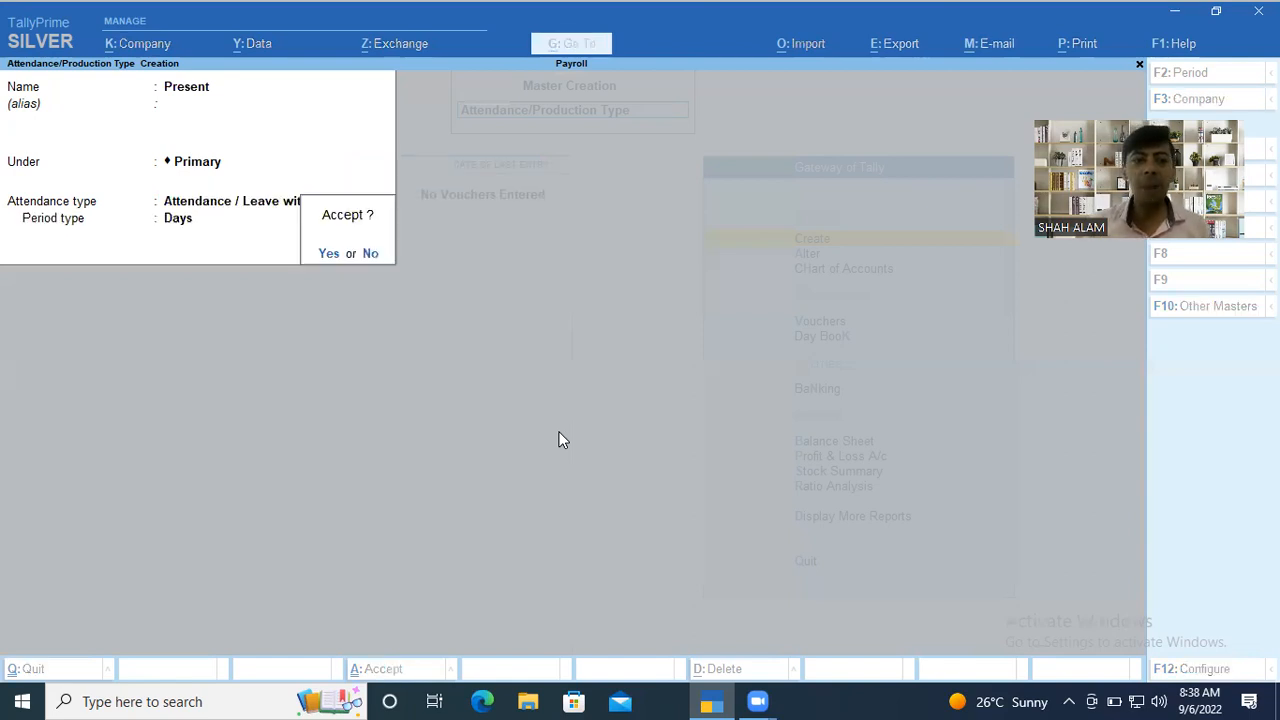
key("Return")
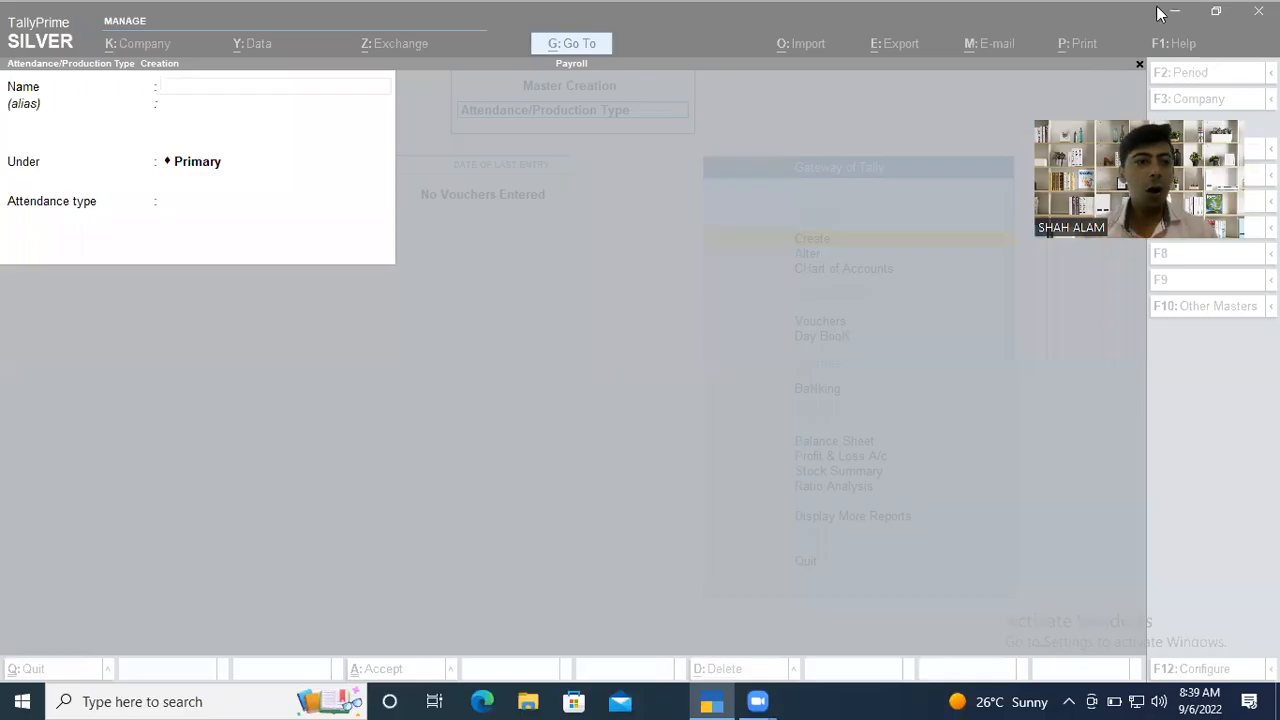
left_click(212, 86)
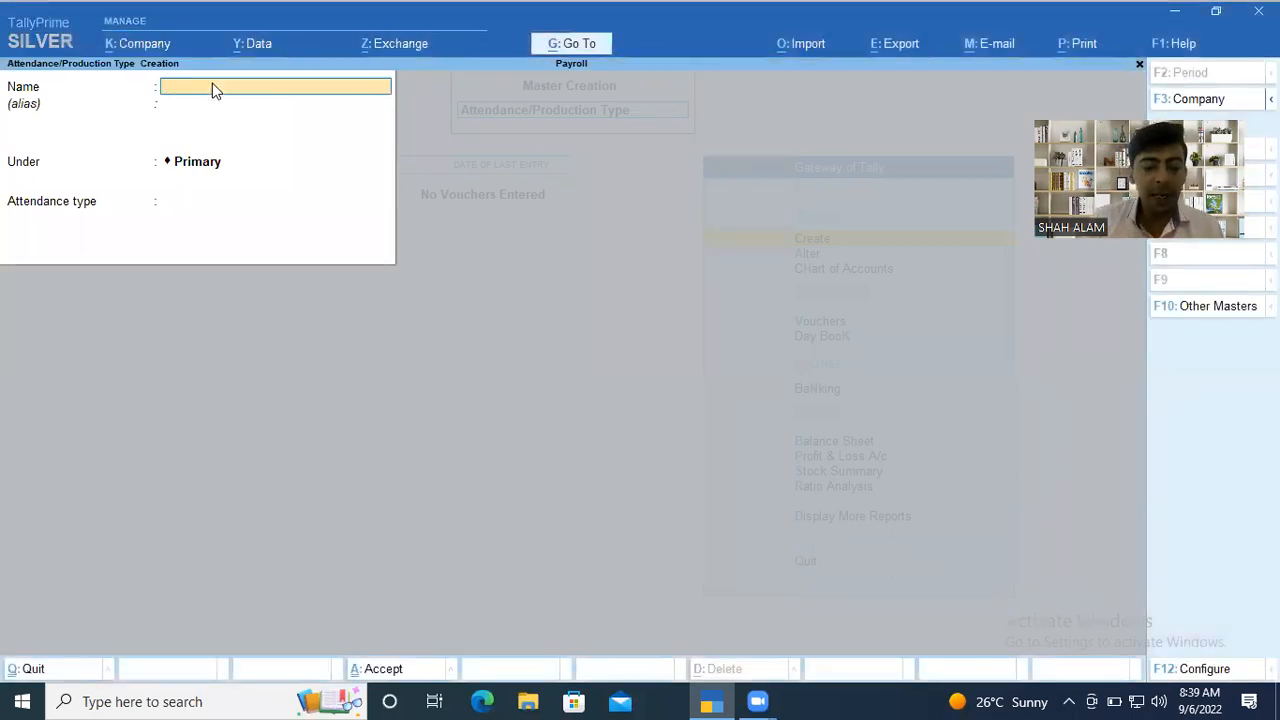
type("P")
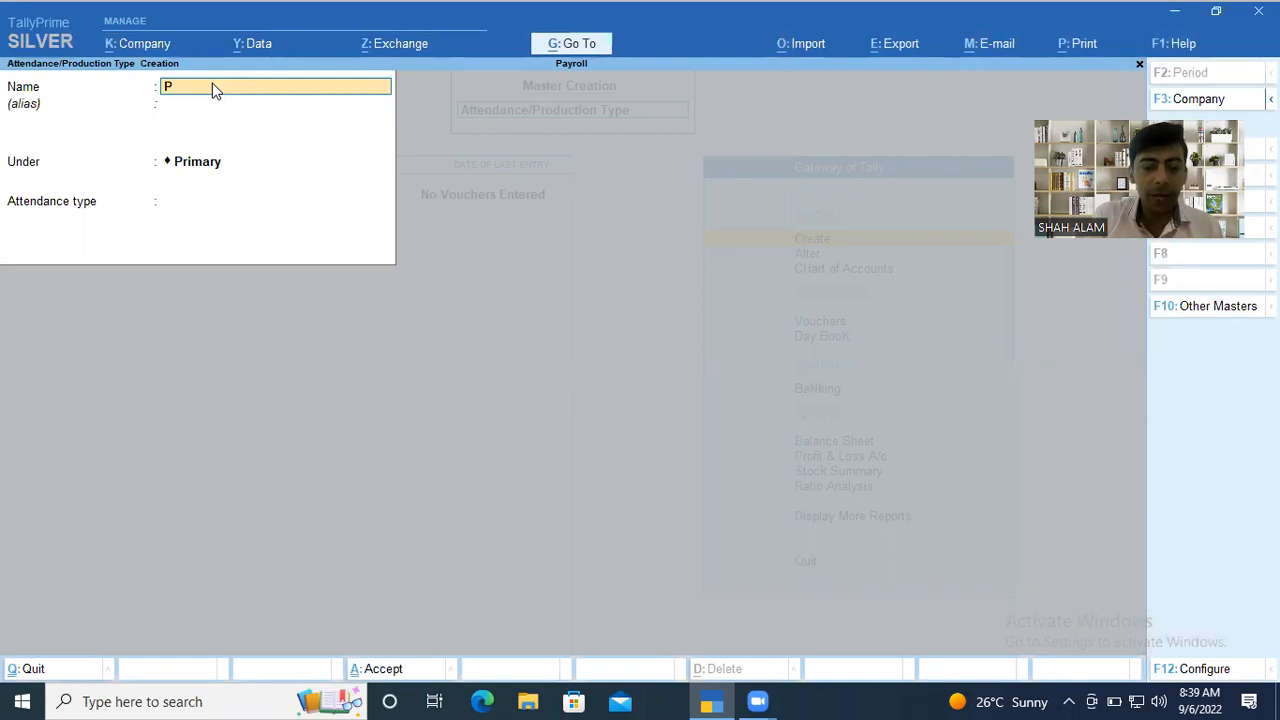
type("roduc")
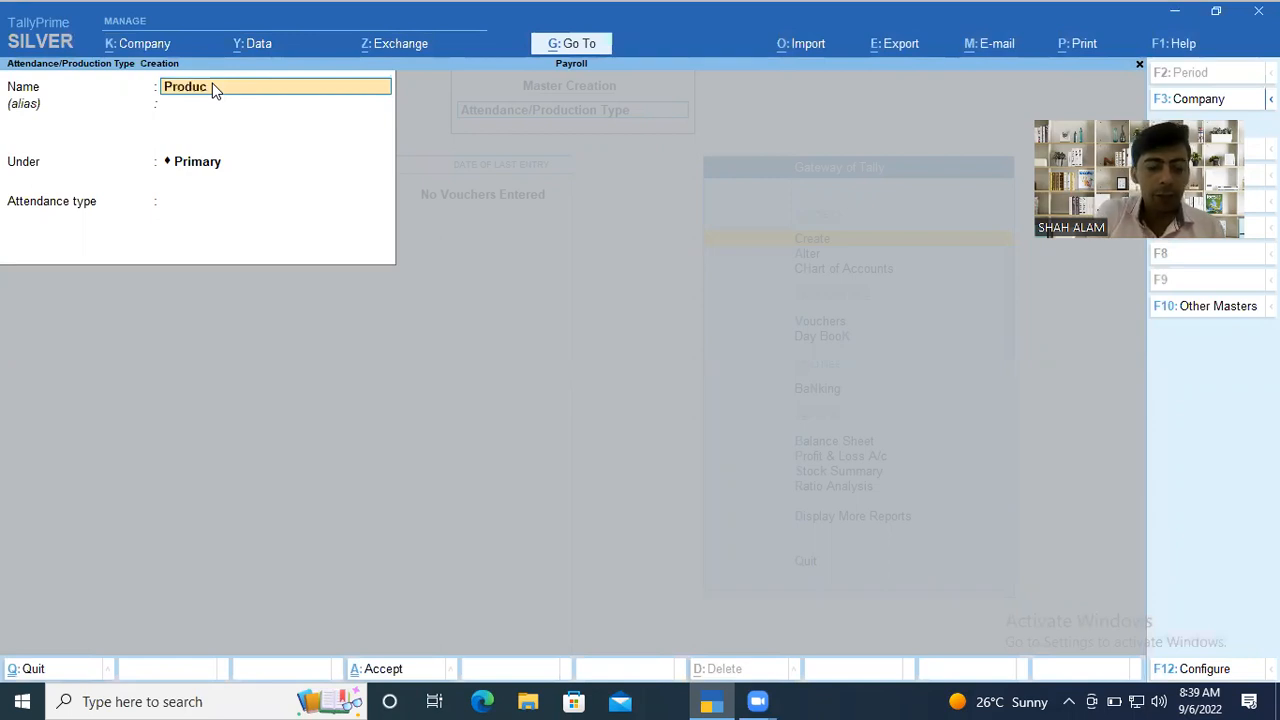
key("BackSpace")
key("BackSpace")
key("BackSpace")
key("BackSpace")
key("BackSpace")
key("BackSpace")
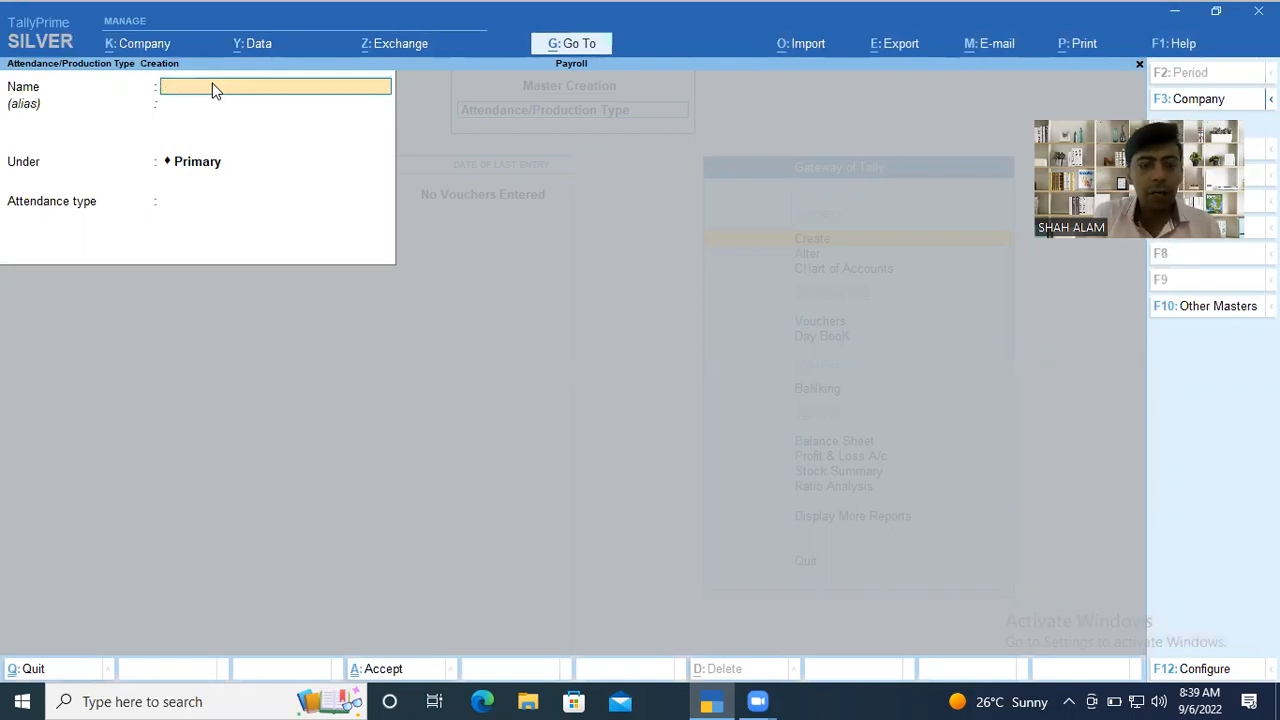
Start a new attendance/production type named Overtime without an alias, placed under Primary.
type("Overtim")
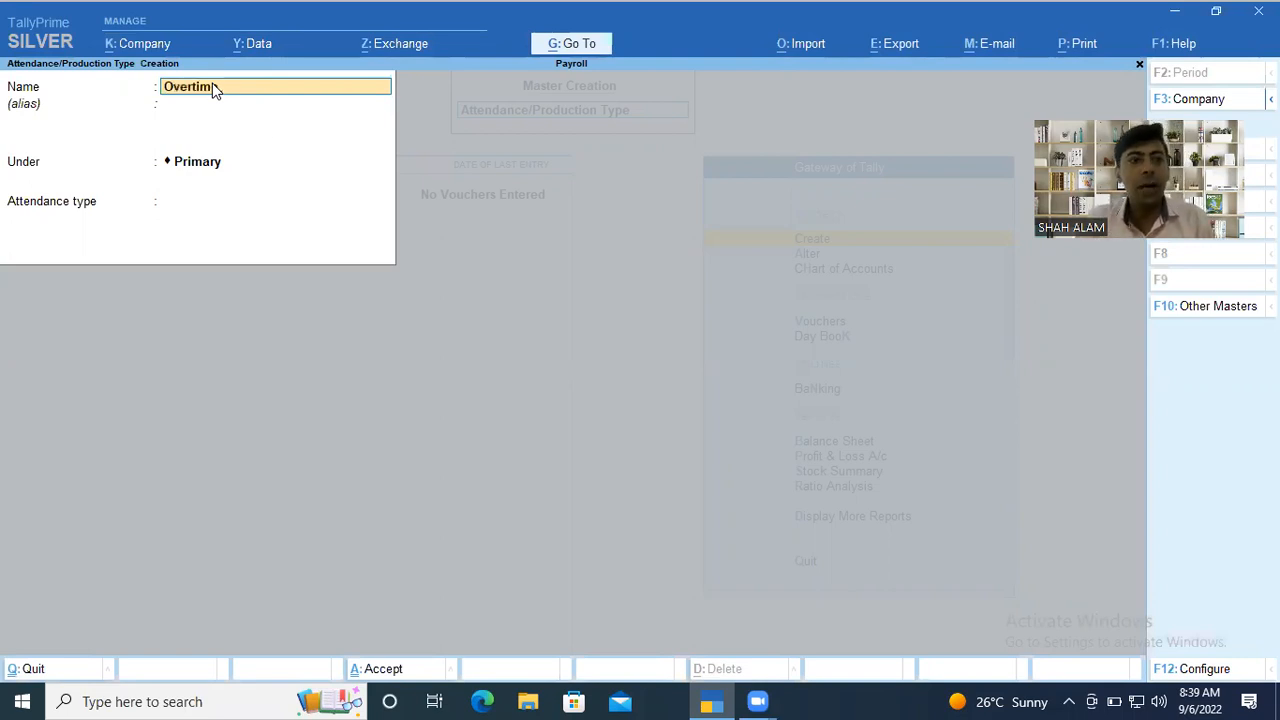
type("e")
key("Return")
key("Return")
key("Return")
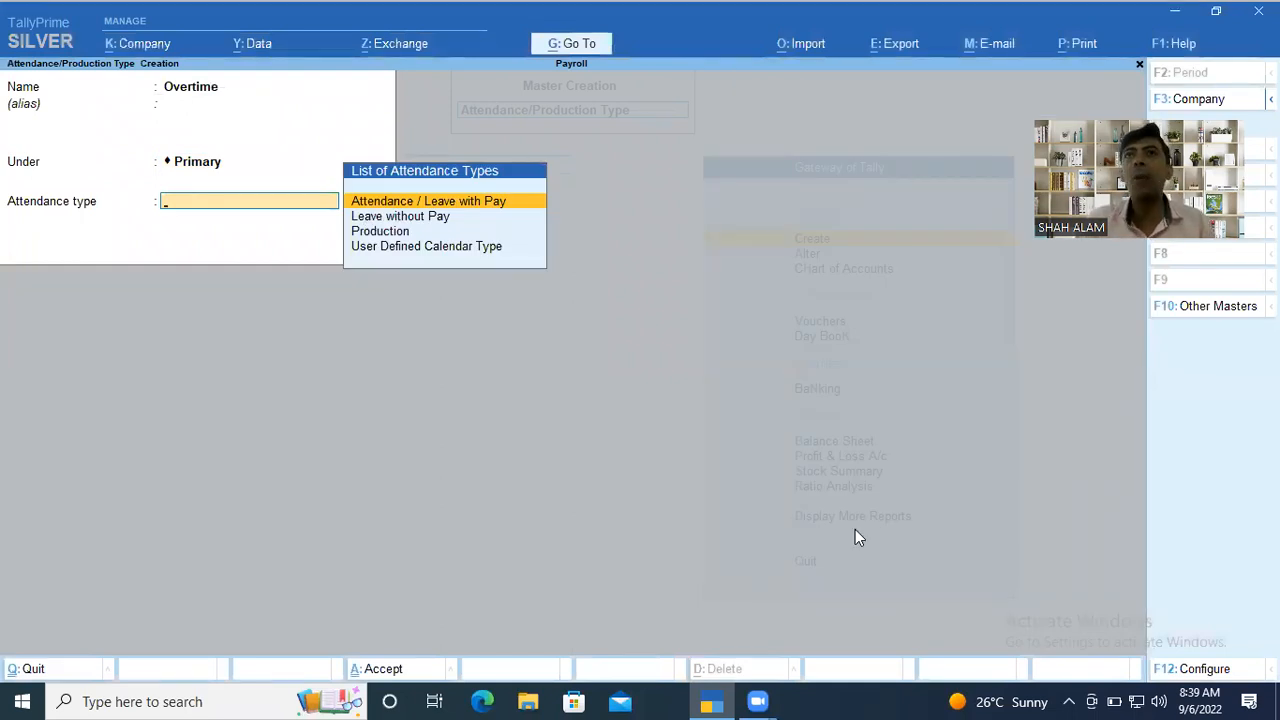
Set Overtime's attendance type to Production with the unit hr of 60 Min, and save it.
key("Down")
key("Down")
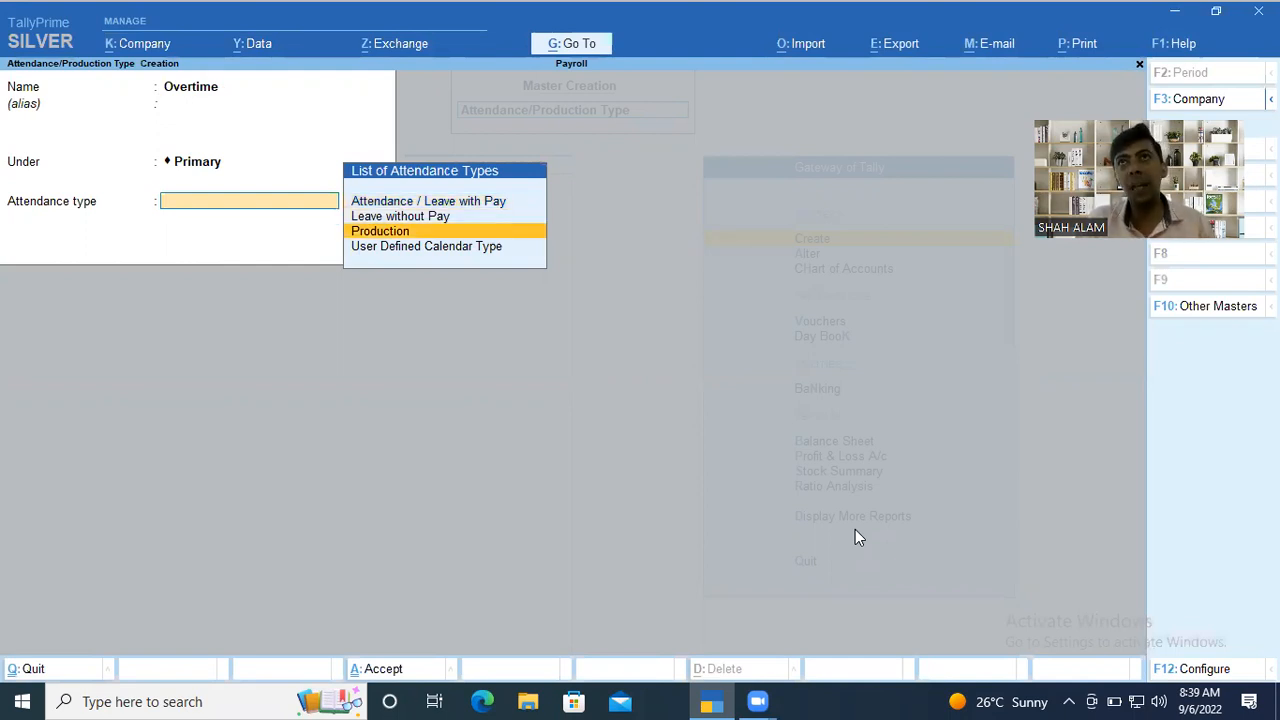
key("Return")
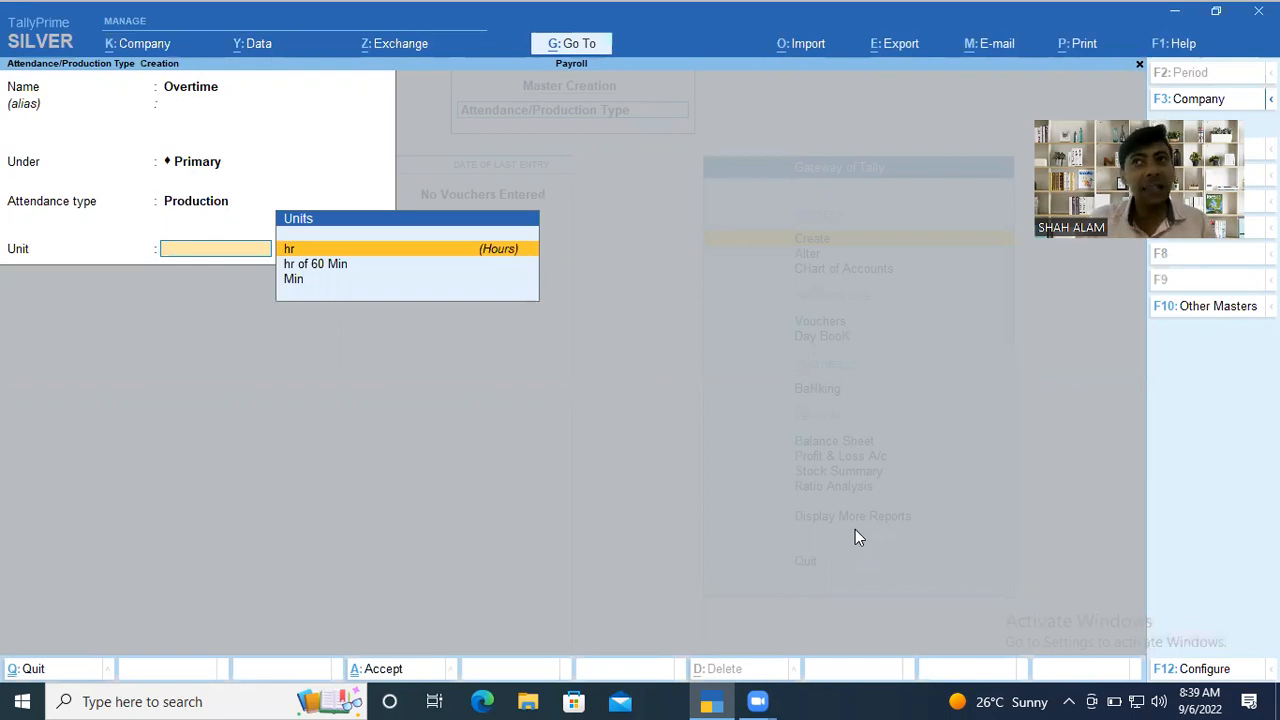
key("Down")
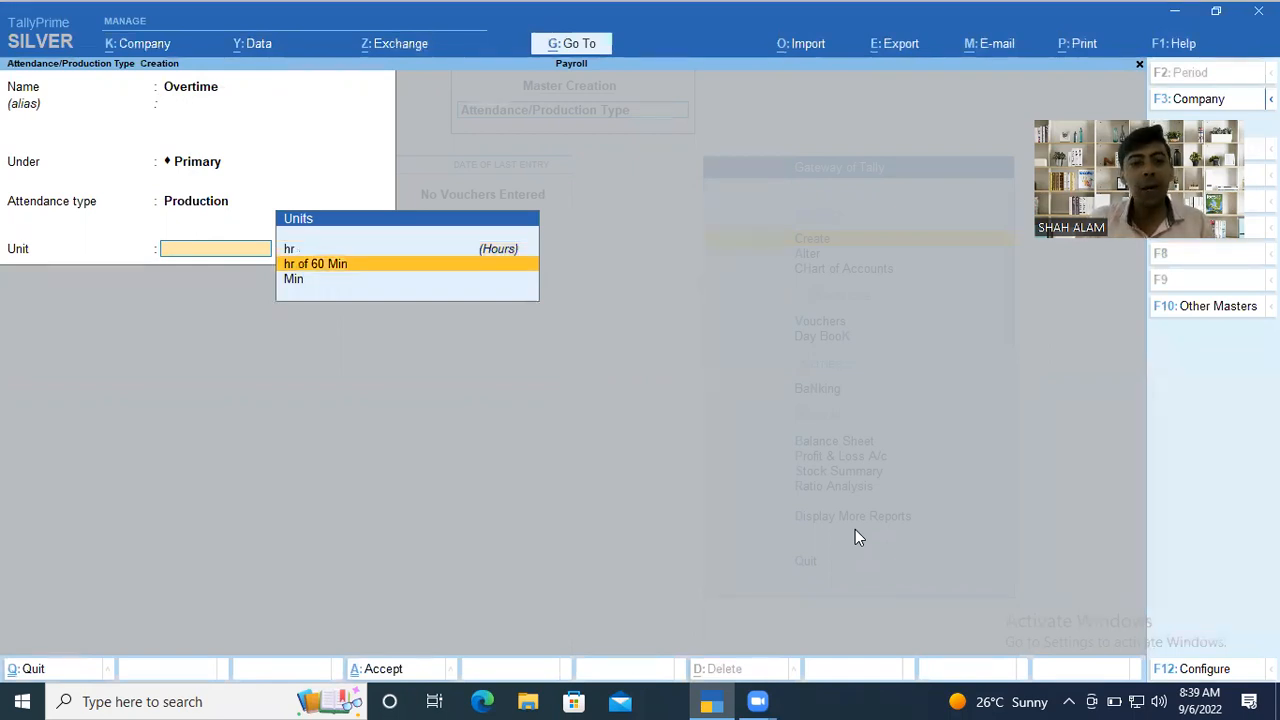
key("Down")
key("Up")
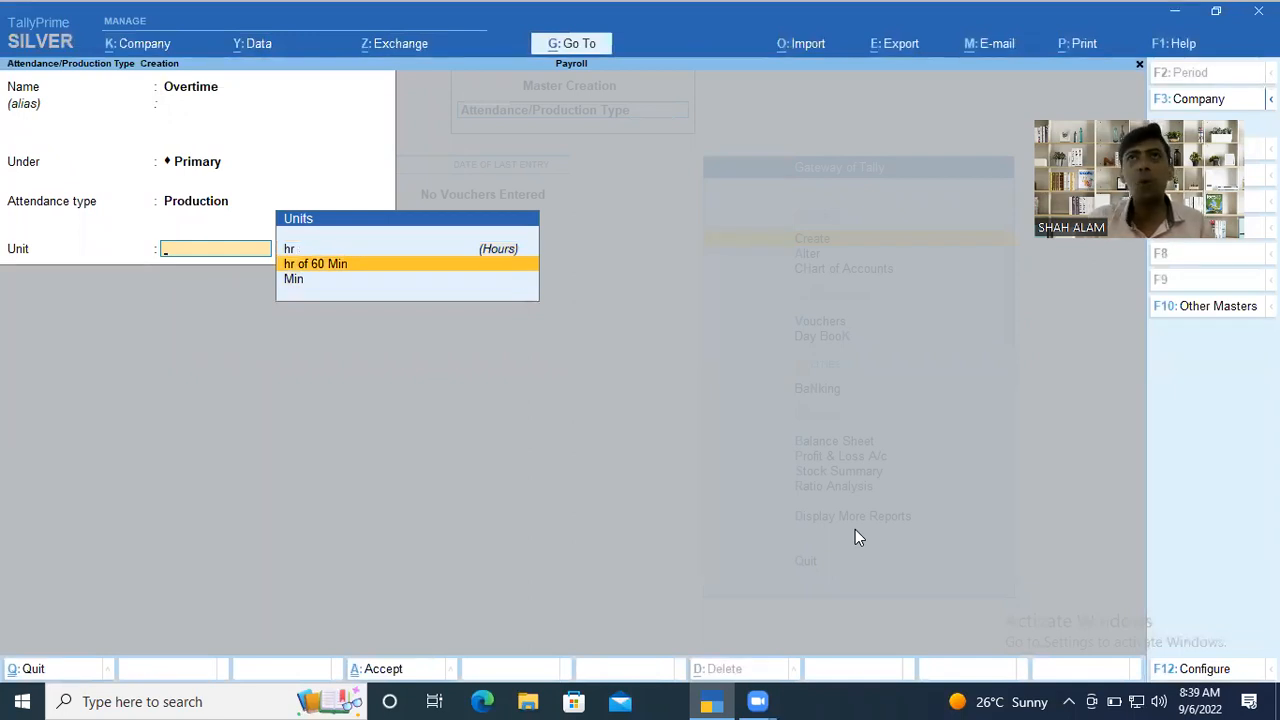
key("Return")
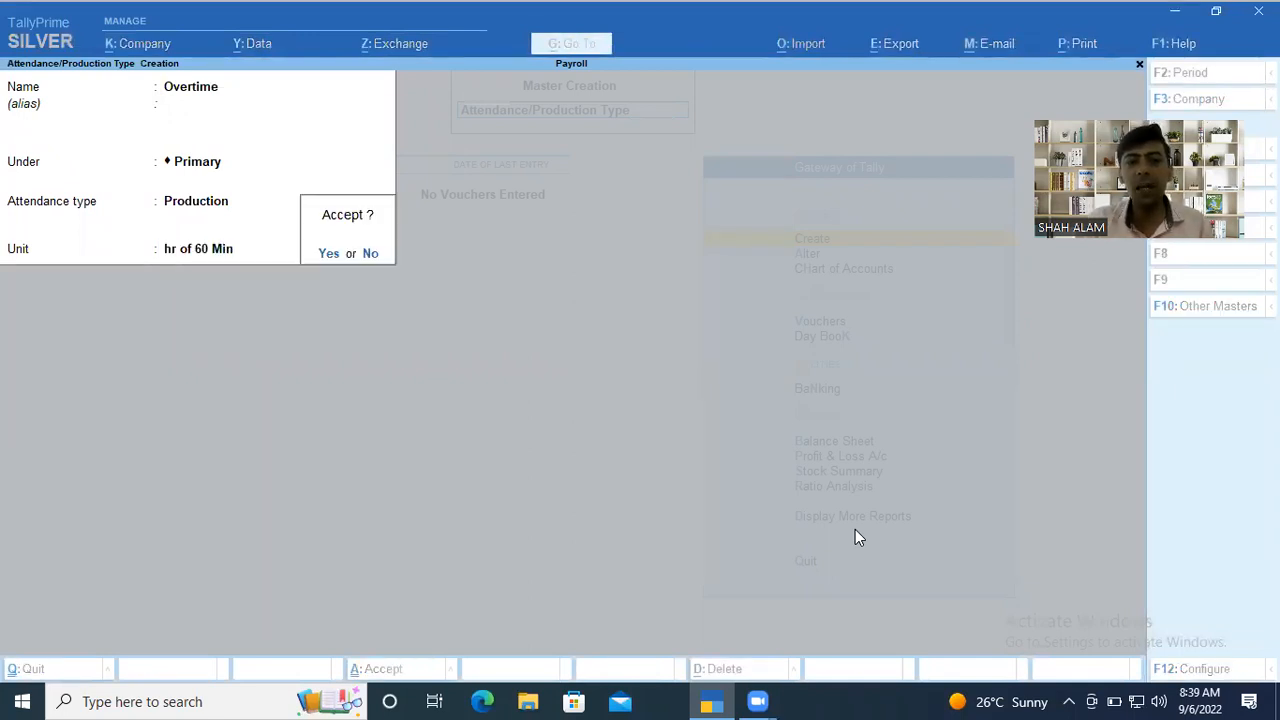
key("Return")
Start a new attendance/production type named Incentive without an alias, placed under Primary.
type("Incentive")
key("Return")
key("Return")
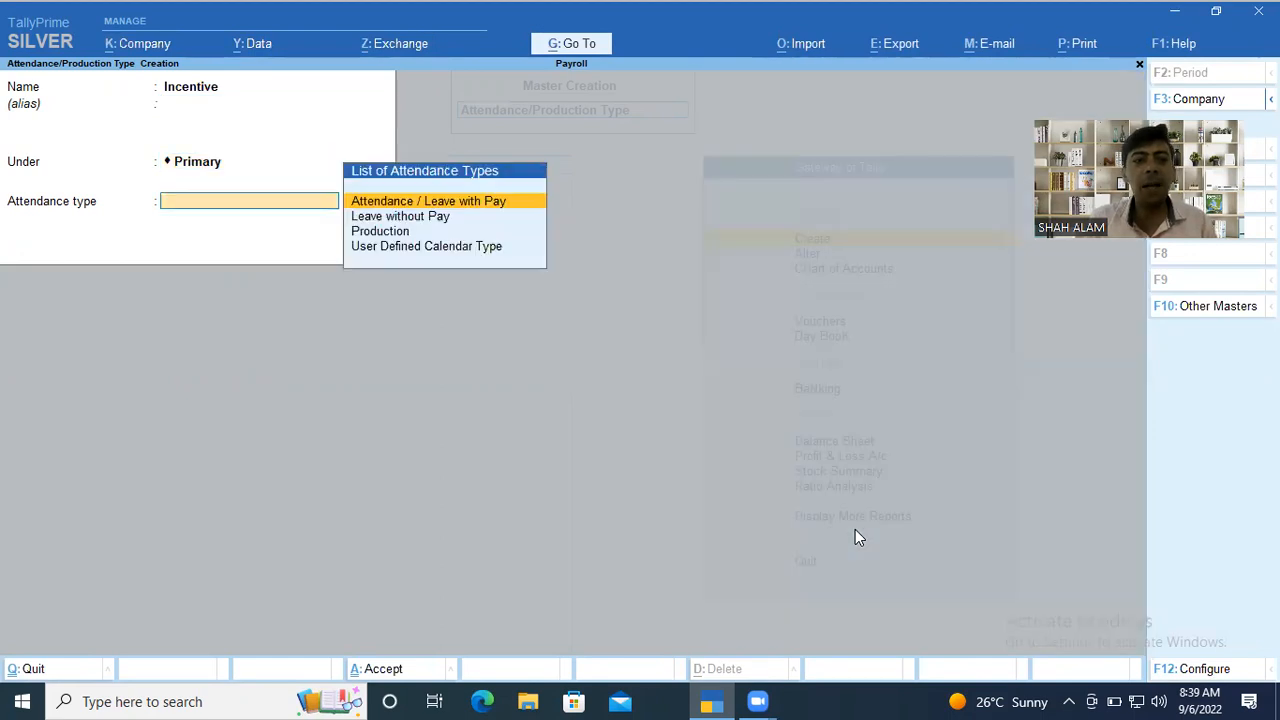
key("Down")
key("Down")
key("Down")
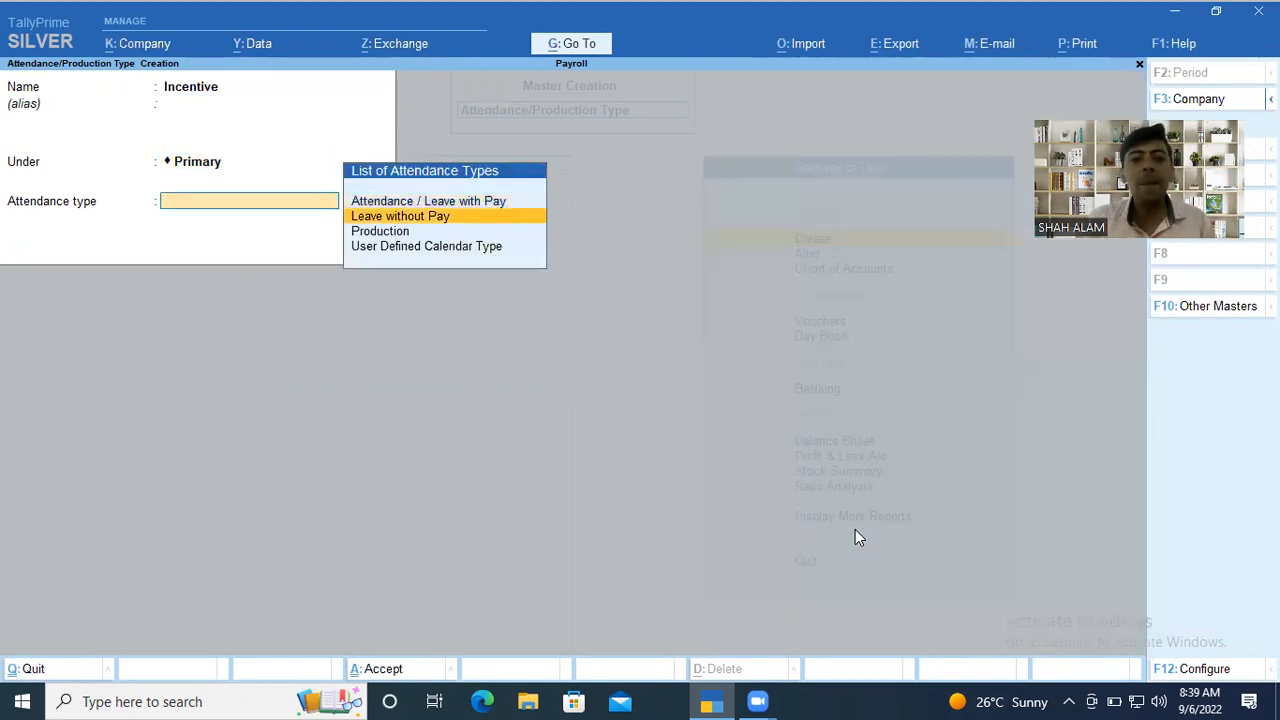
key("Up")
key("Up")
key("Up")
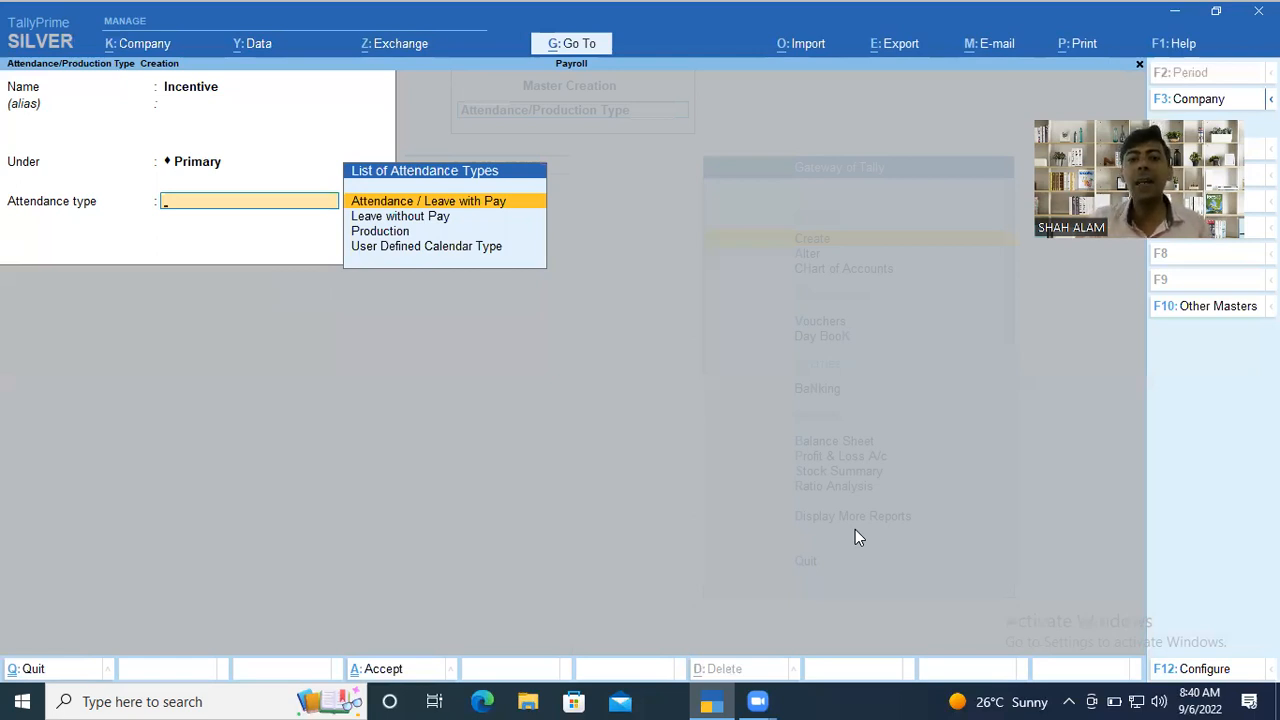
Make Incentive a User Defined Calendar Type with period type Days, save it, and leave attendance type creation.
key("Down")
key("Down")
key("Down")
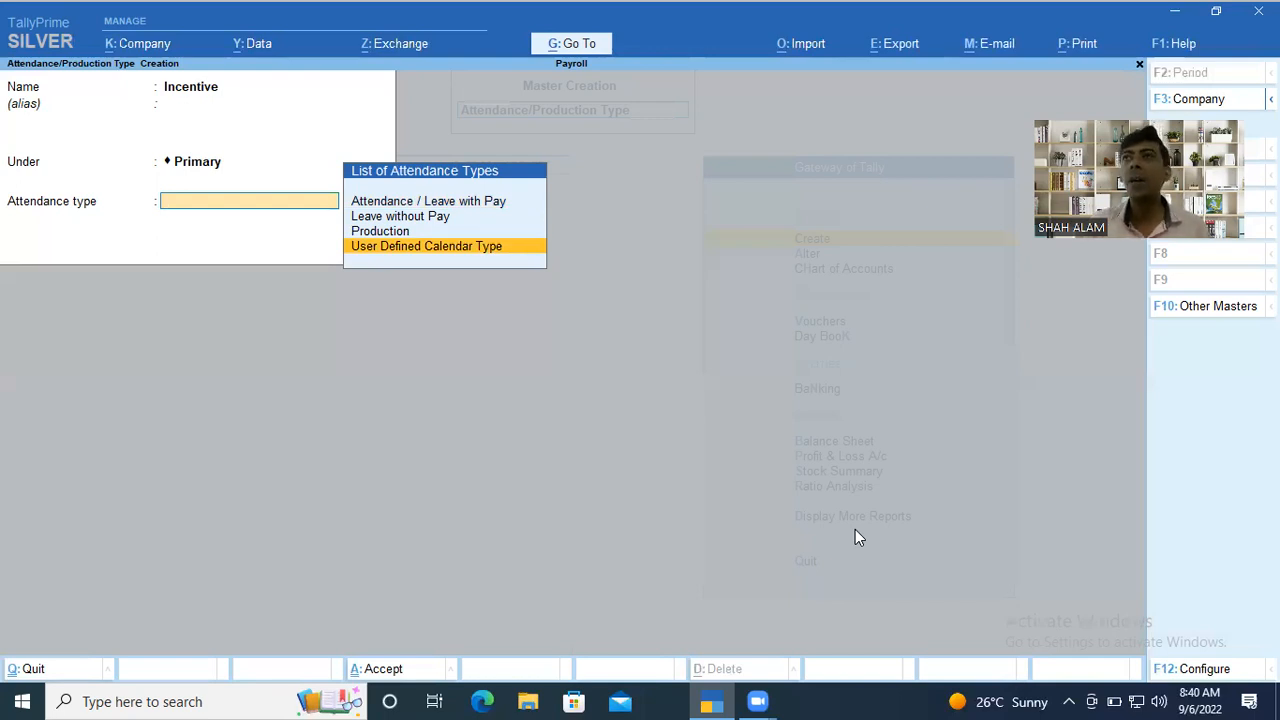
key("Return")
key("Return")
key("Return")
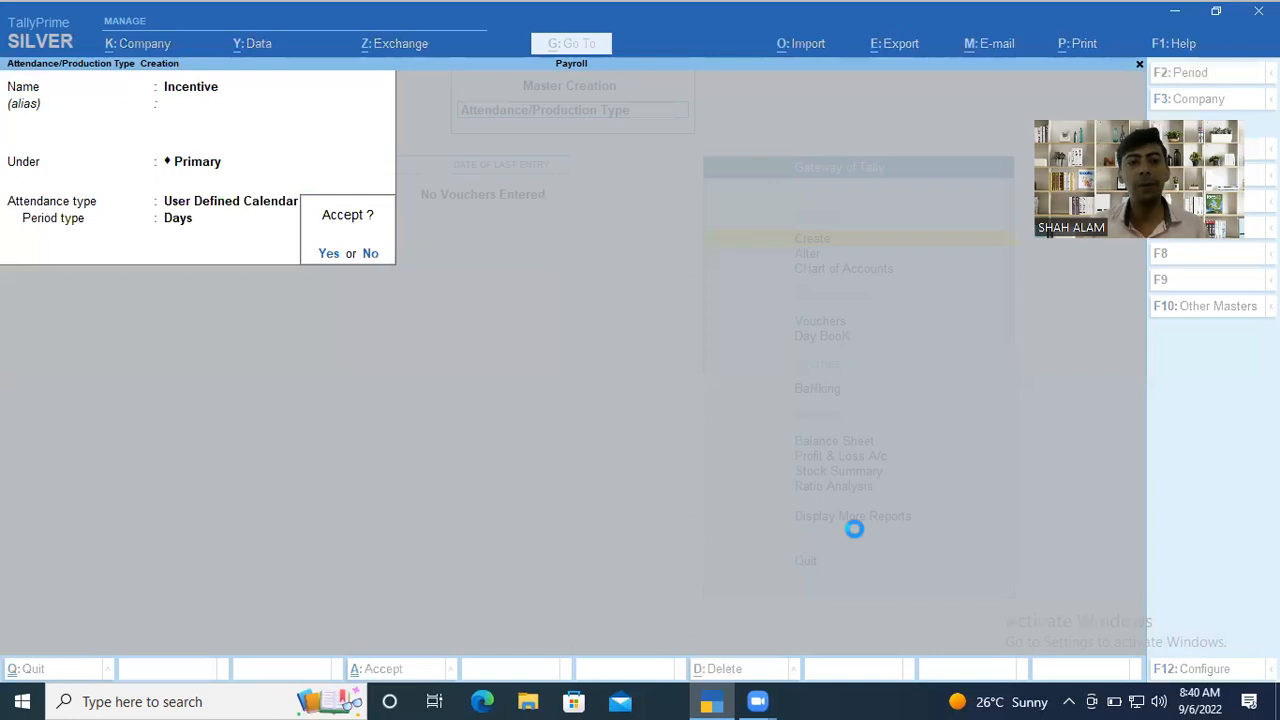
key("Escape")
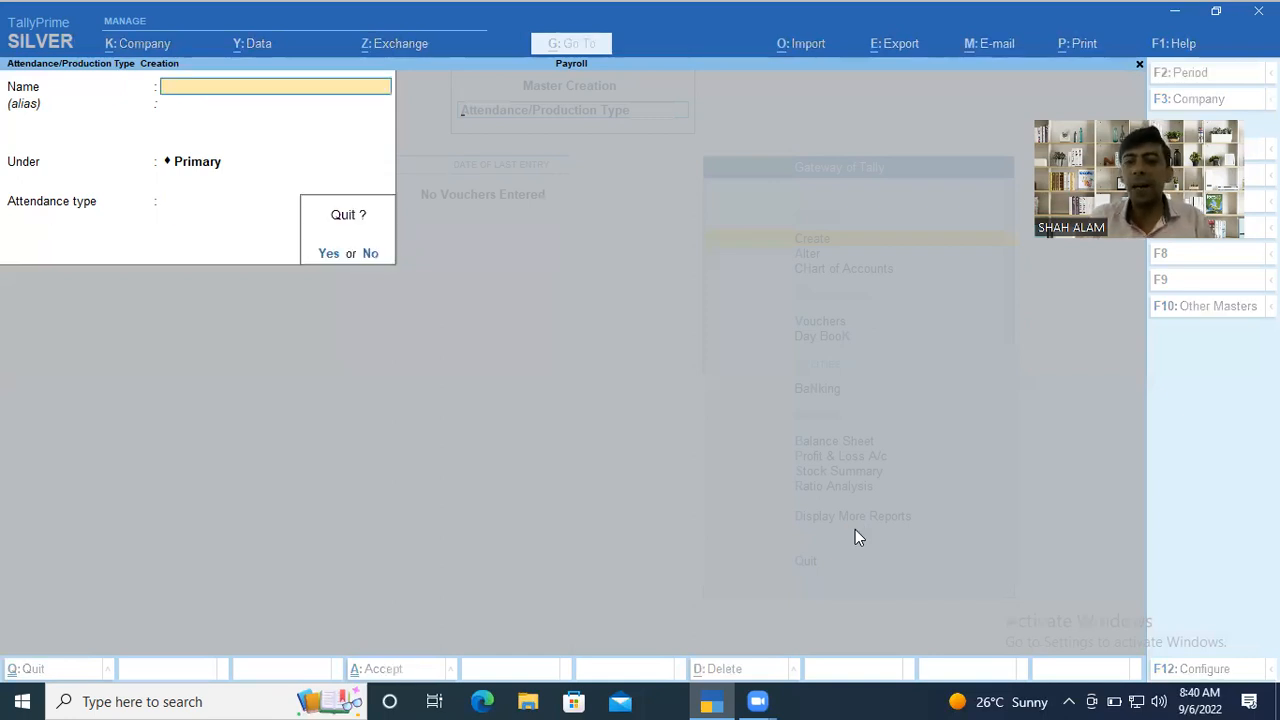
key("y")
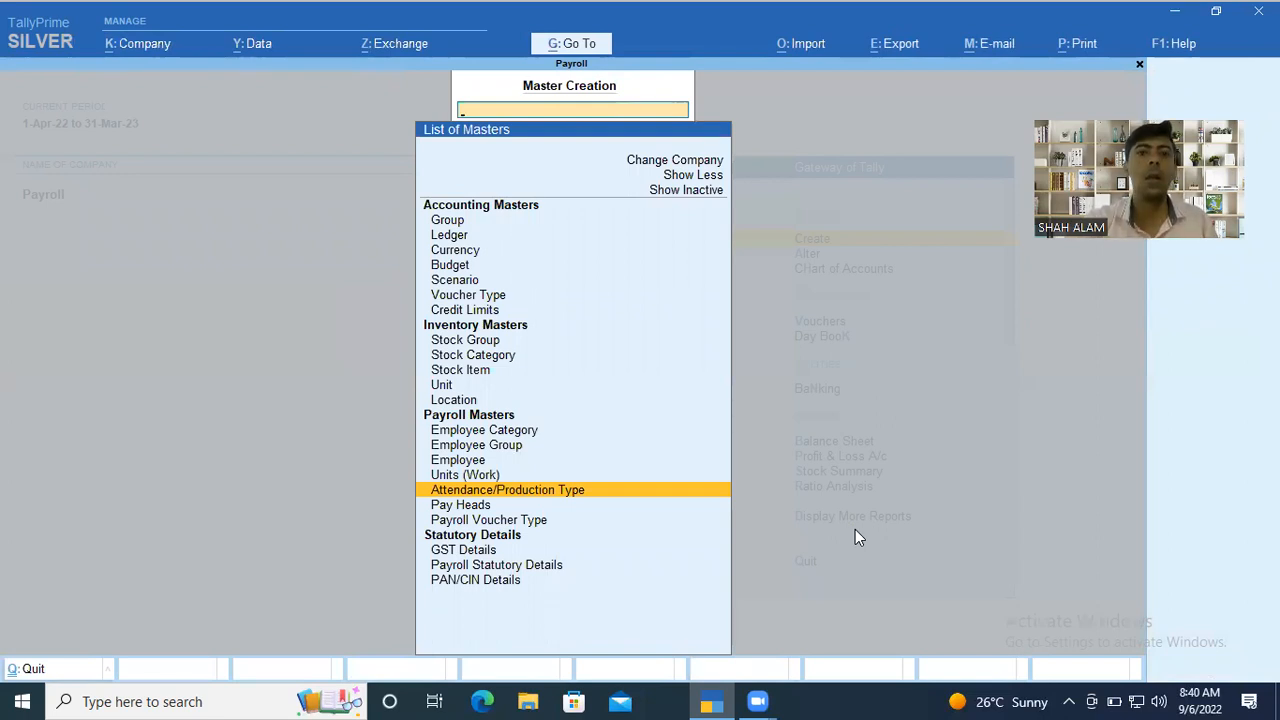
Start a new pay head named Basic without an alias.
key("Down")
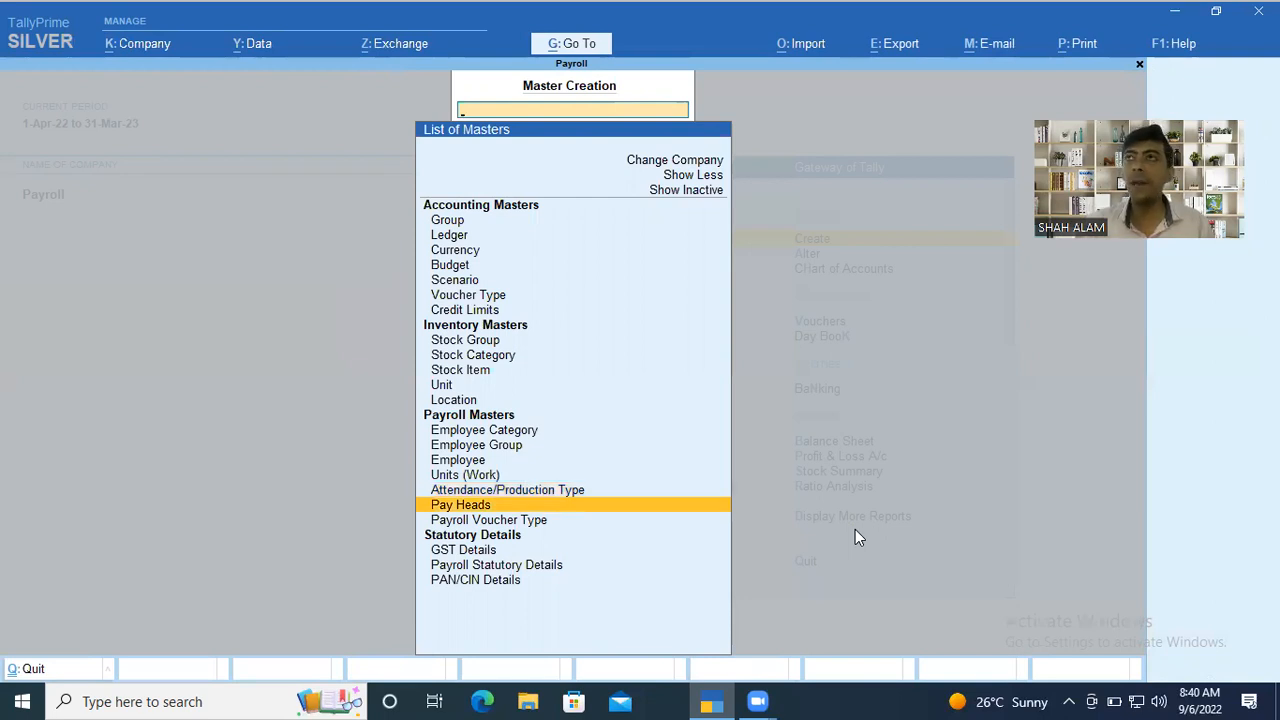
key("Return")
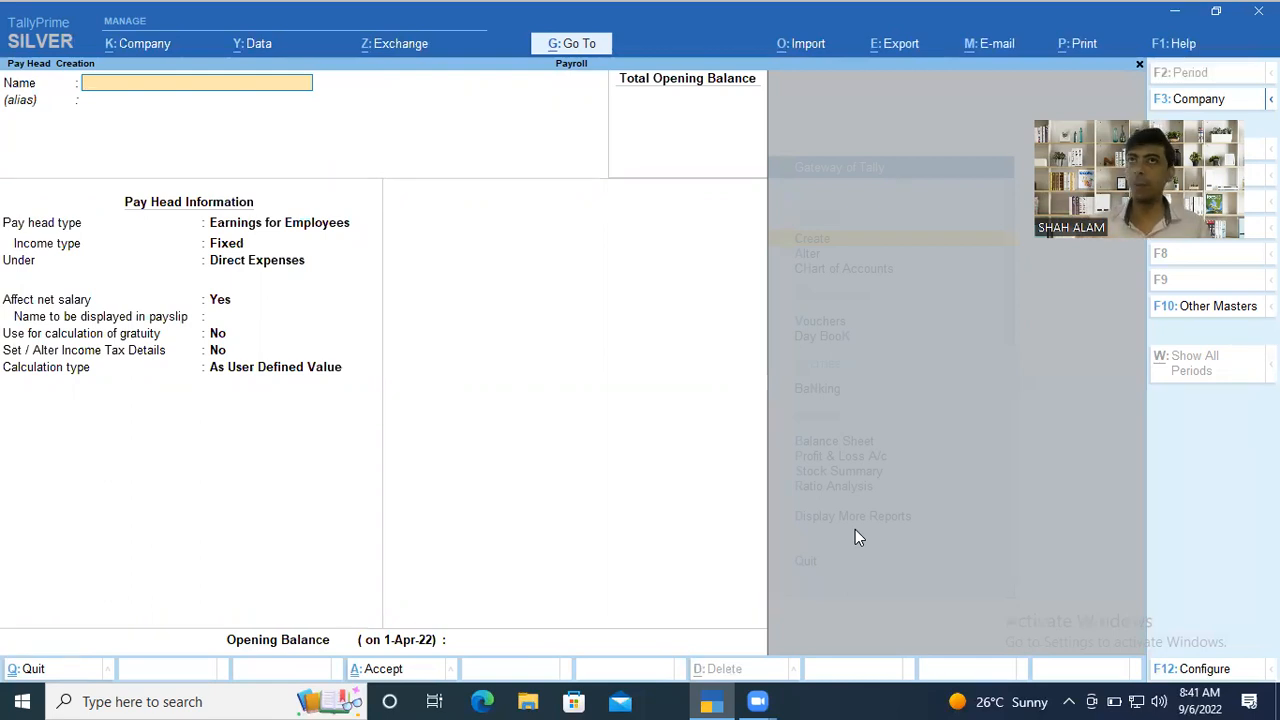
type("Basic")
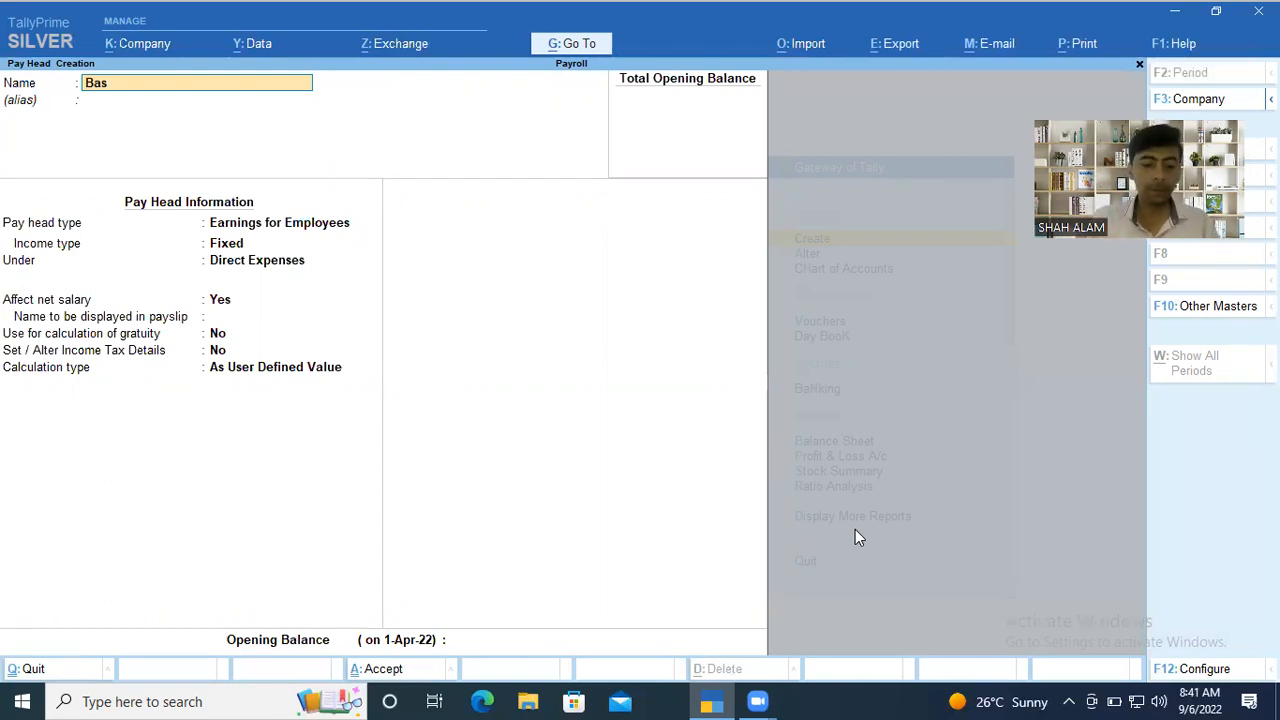
key("Return")
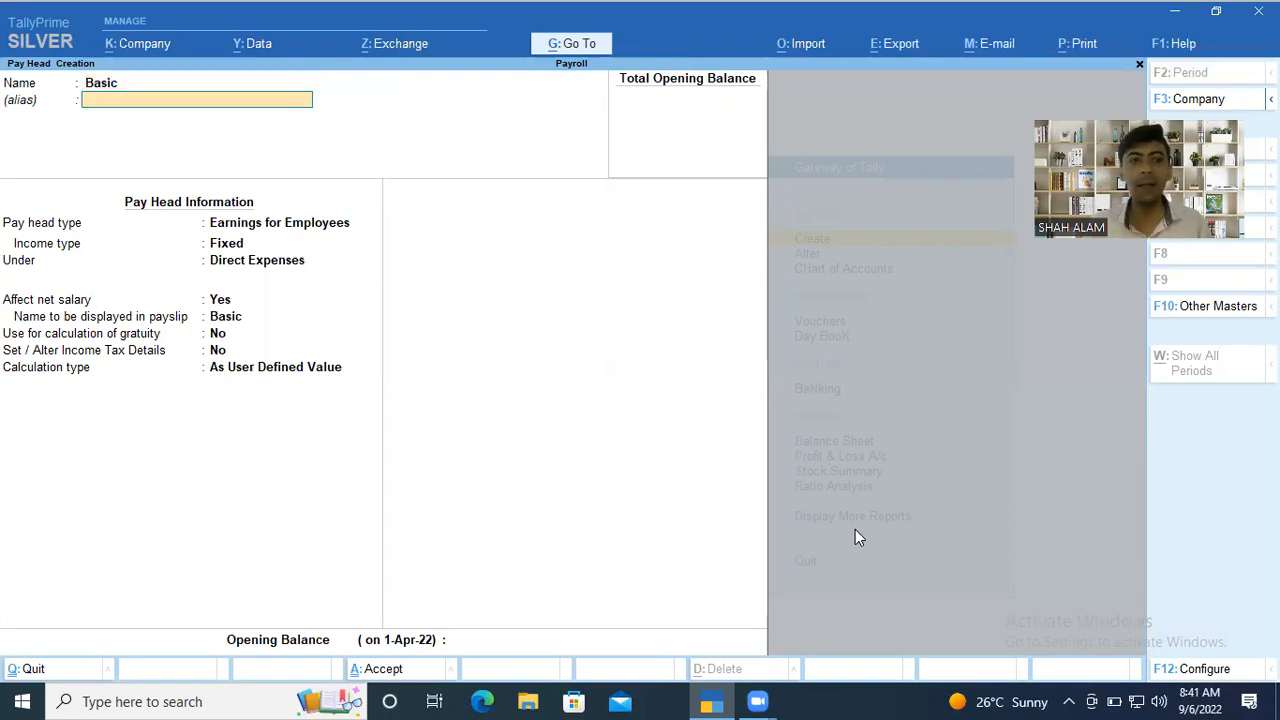
key("Return")
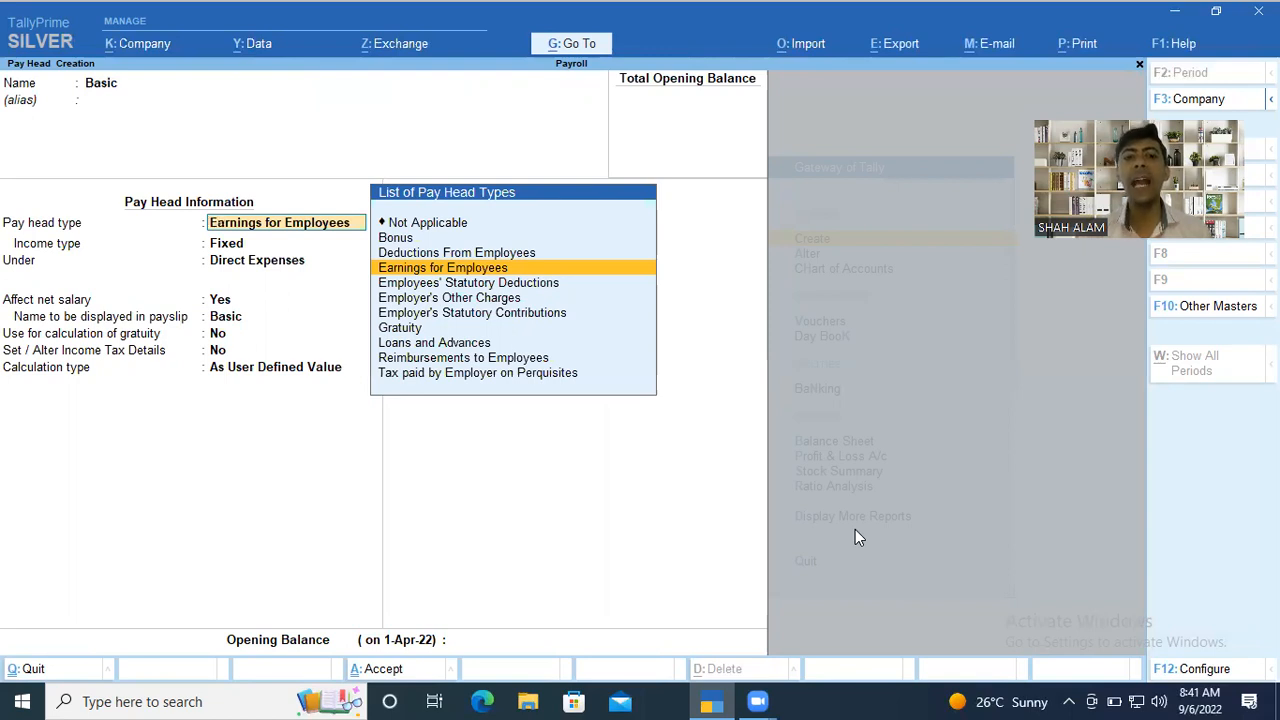
Look through the available pay head types for the Basic pay head.
key("Up")
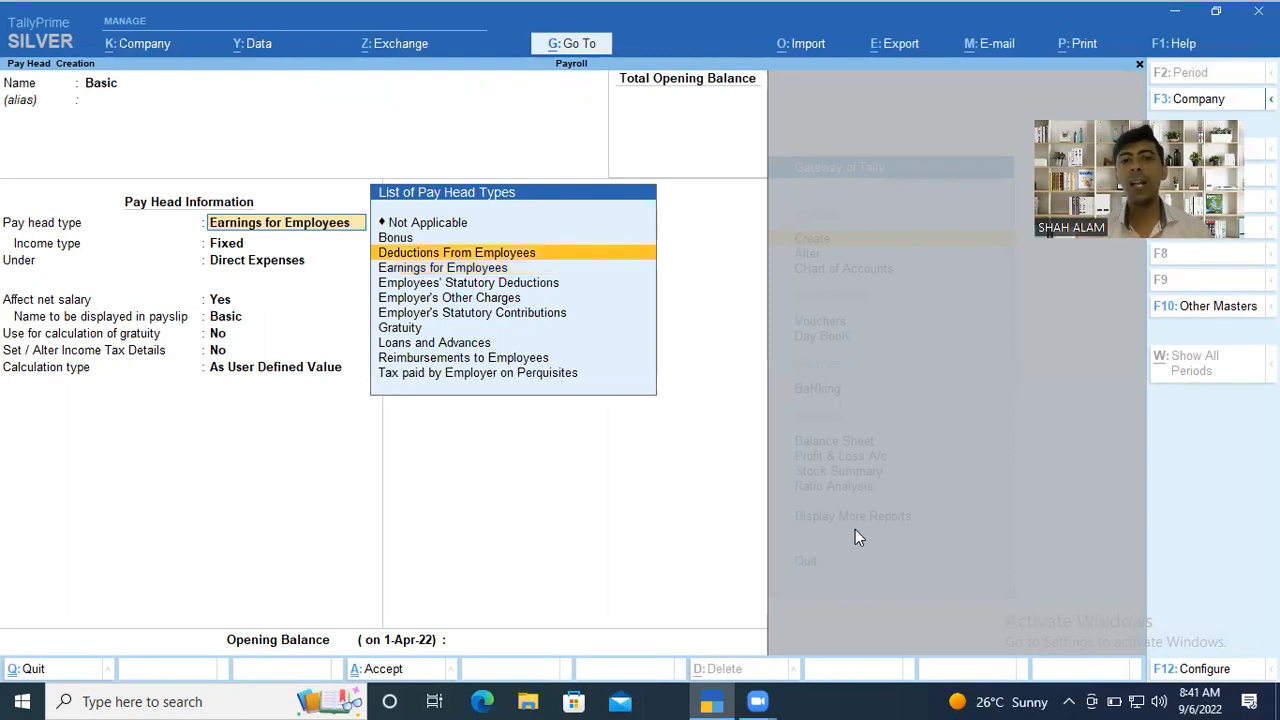
key("Down")
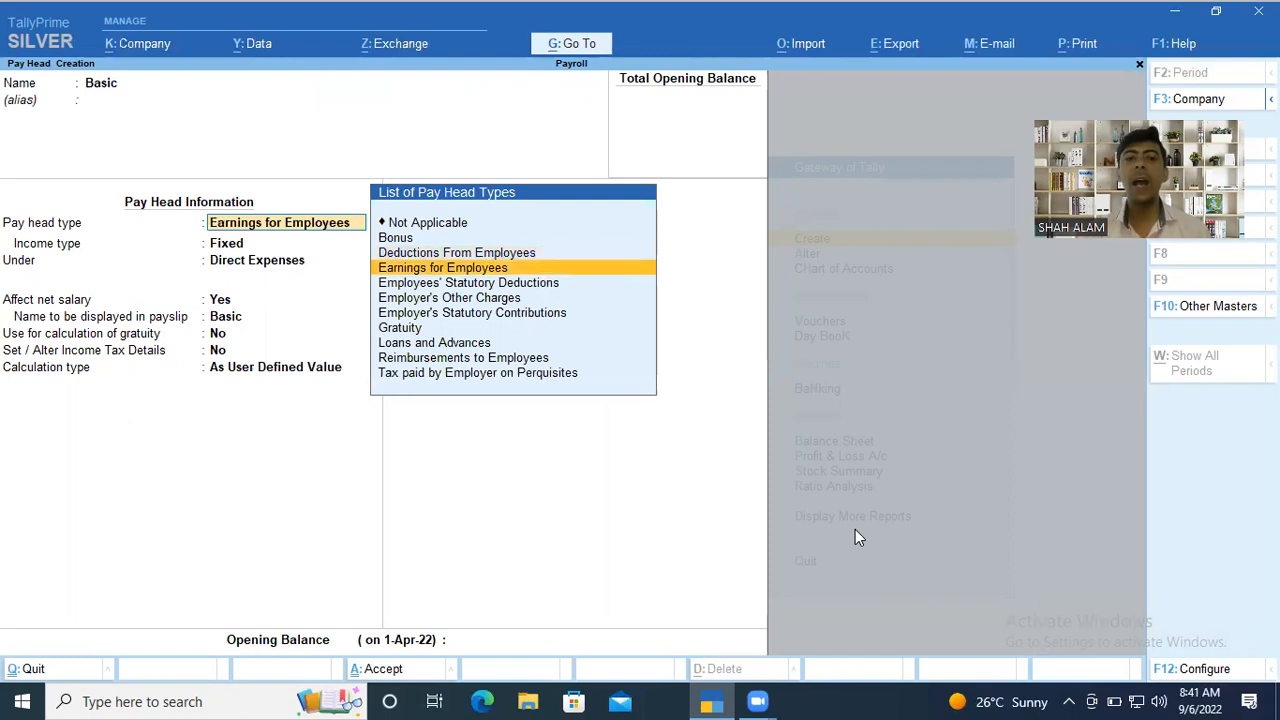
key("Down")
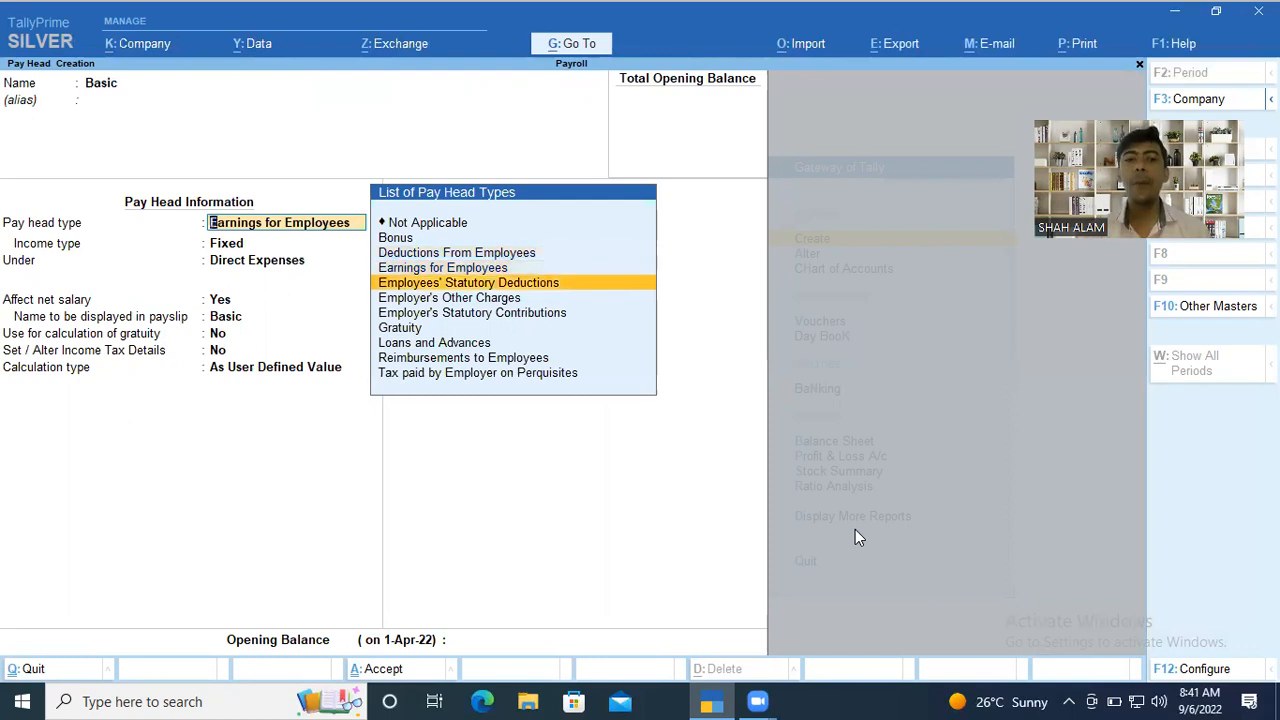
key("Down")
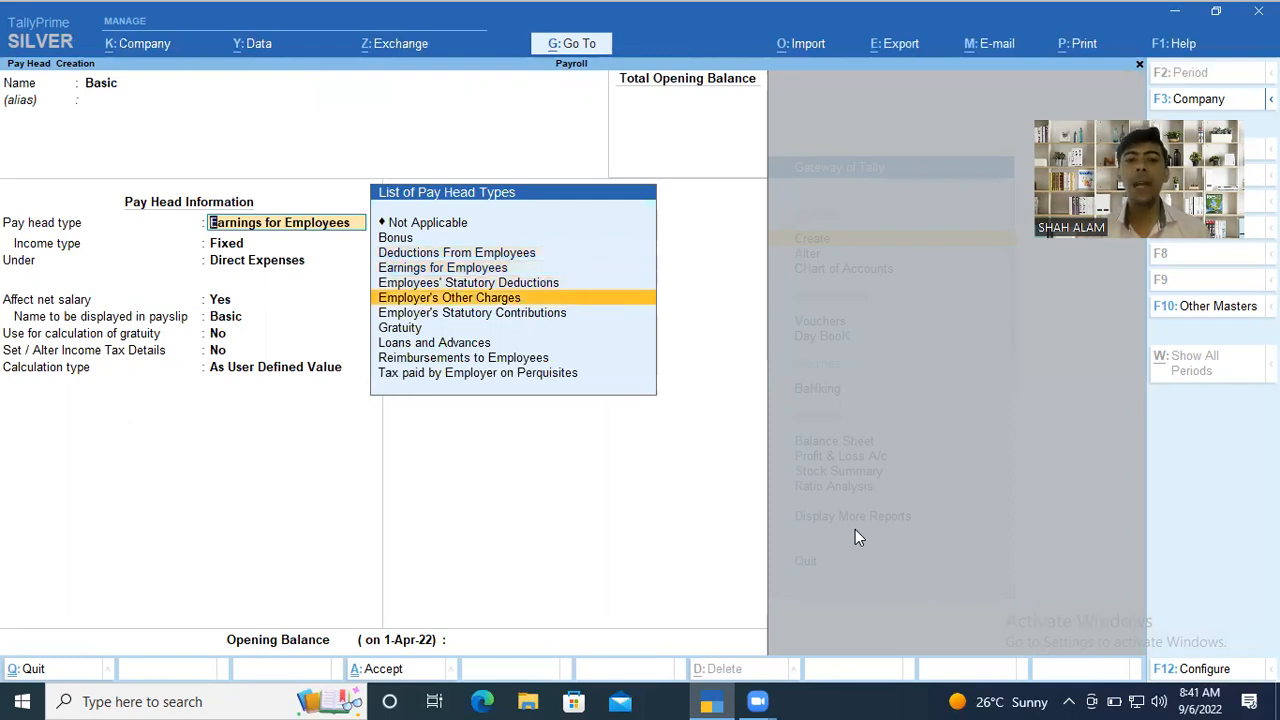
key("Down")
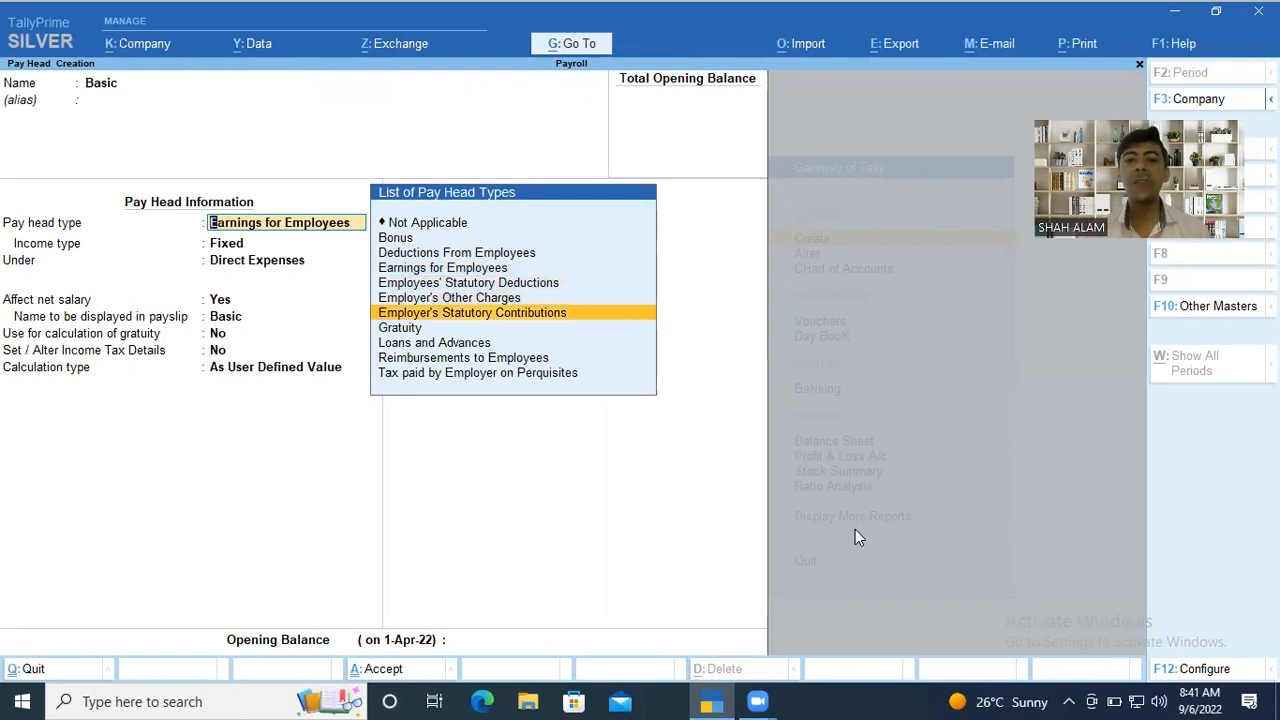
key("Down")
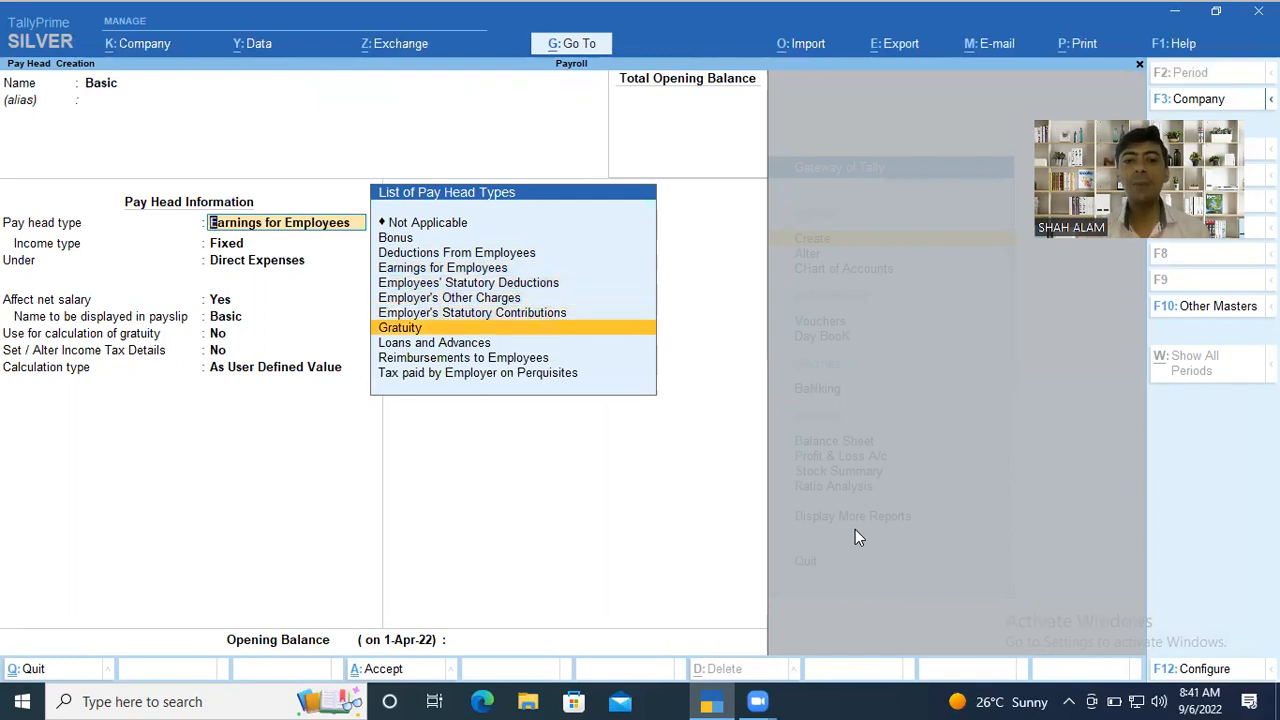
key("Down")
key("Down")
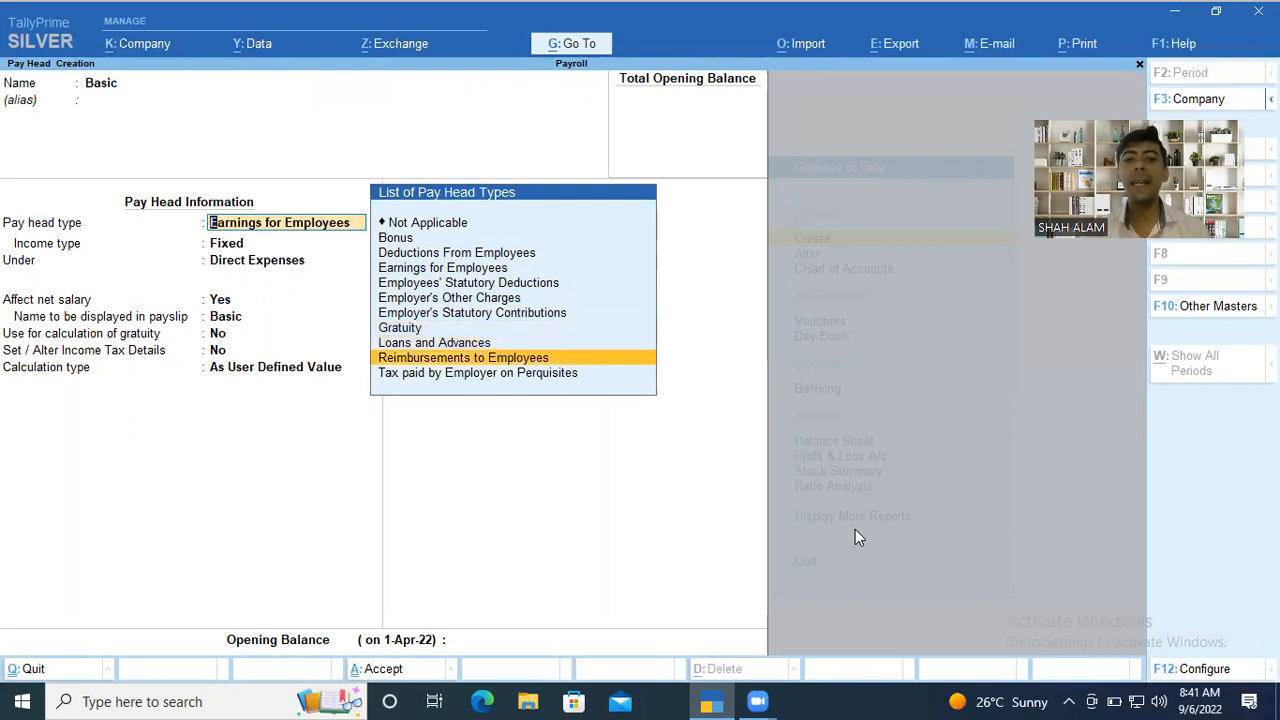
key("Down")
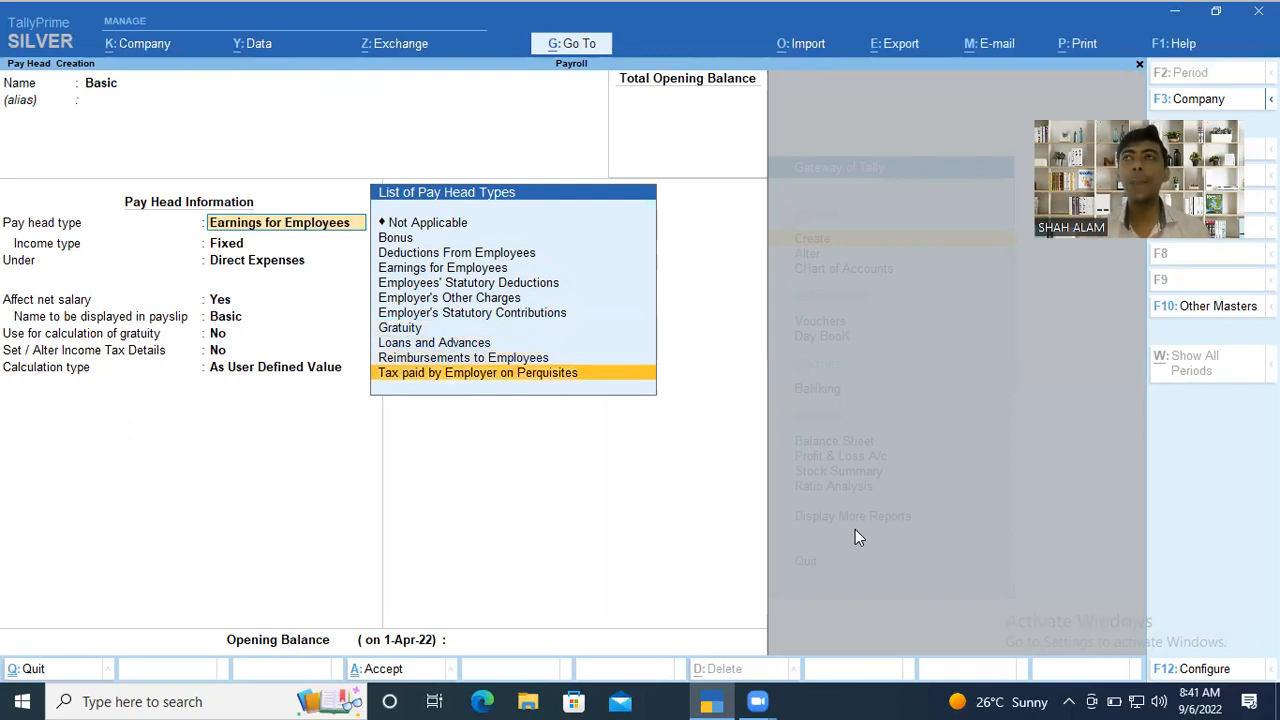
key("Up")
key("Up")
key("Up")
key("Up")
key("Up")
key("Up")
key("Up")
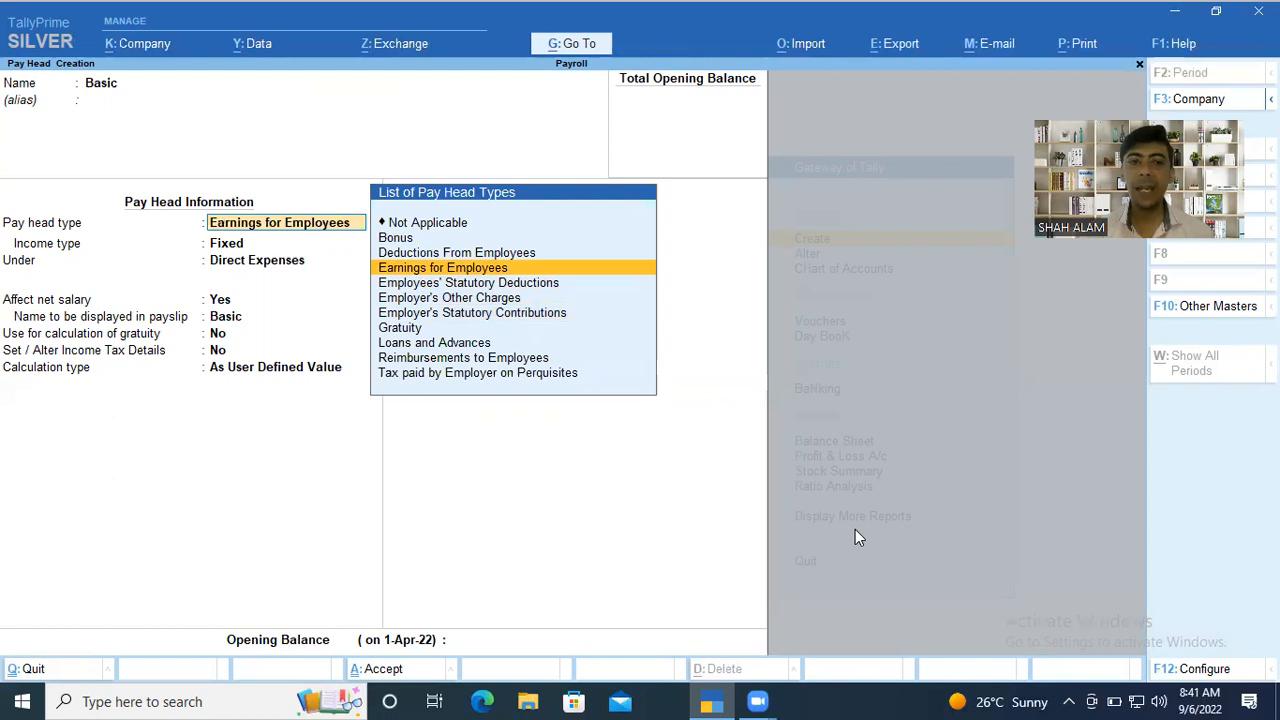
Classify Basic as Earnings for Employees with Fixed income type, placed under Indirect Expenses.
key("Return")
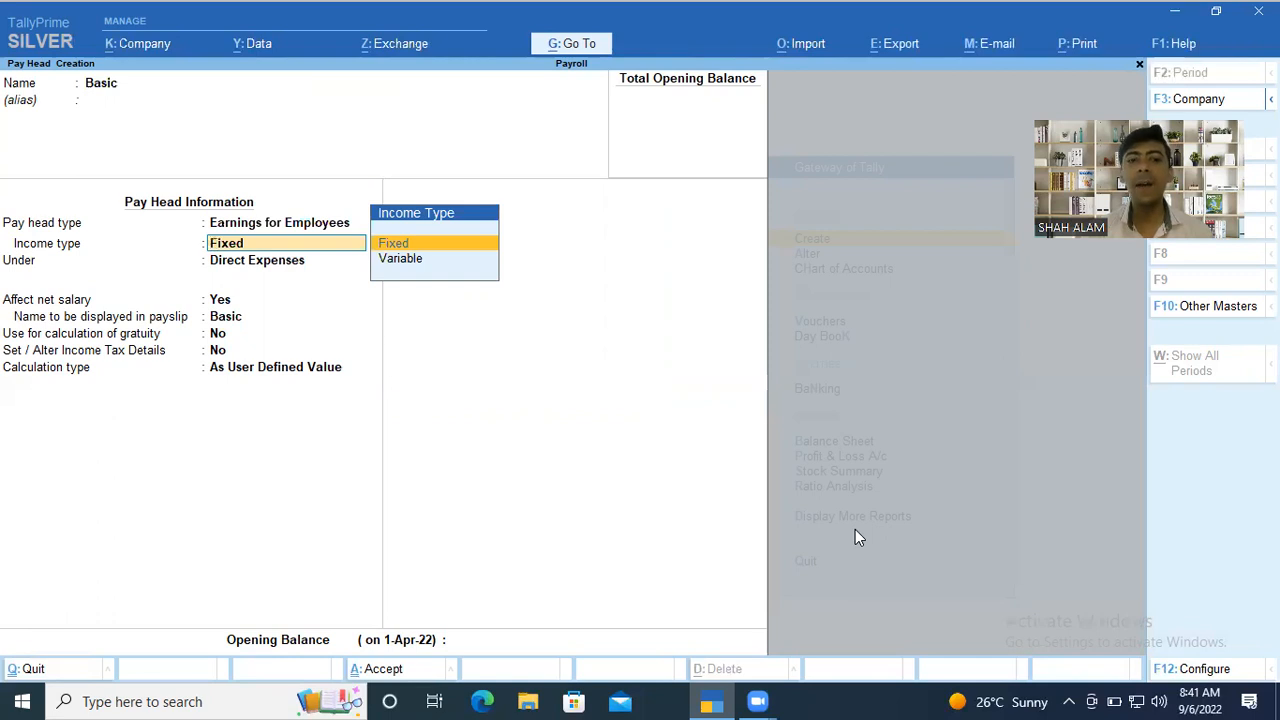
key("Return")
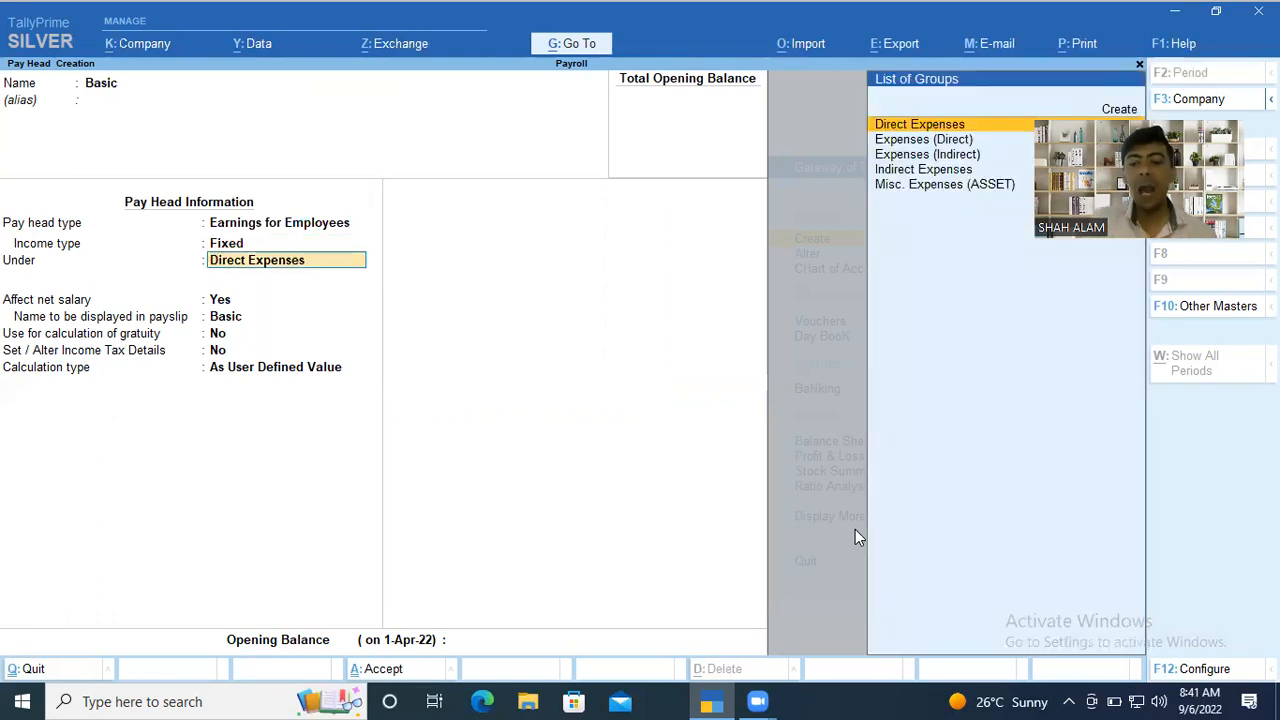
key("Down")
key("Down")
key("Down")
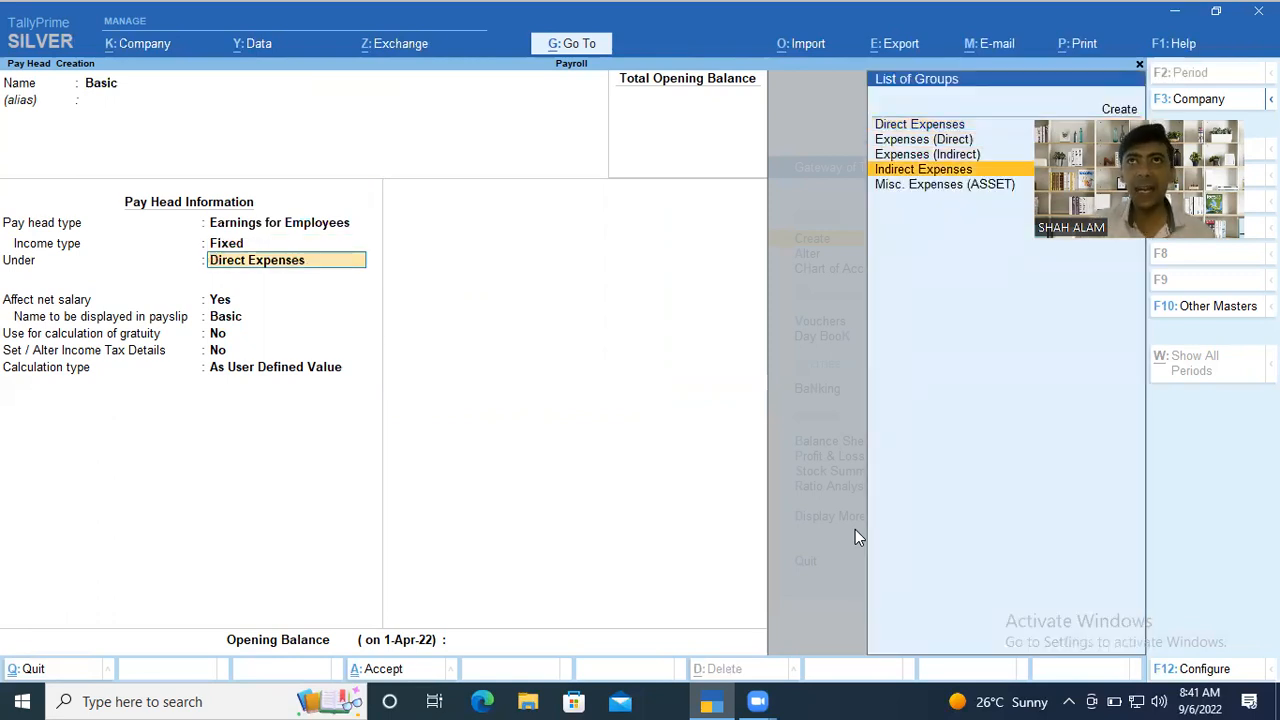
key("Return")
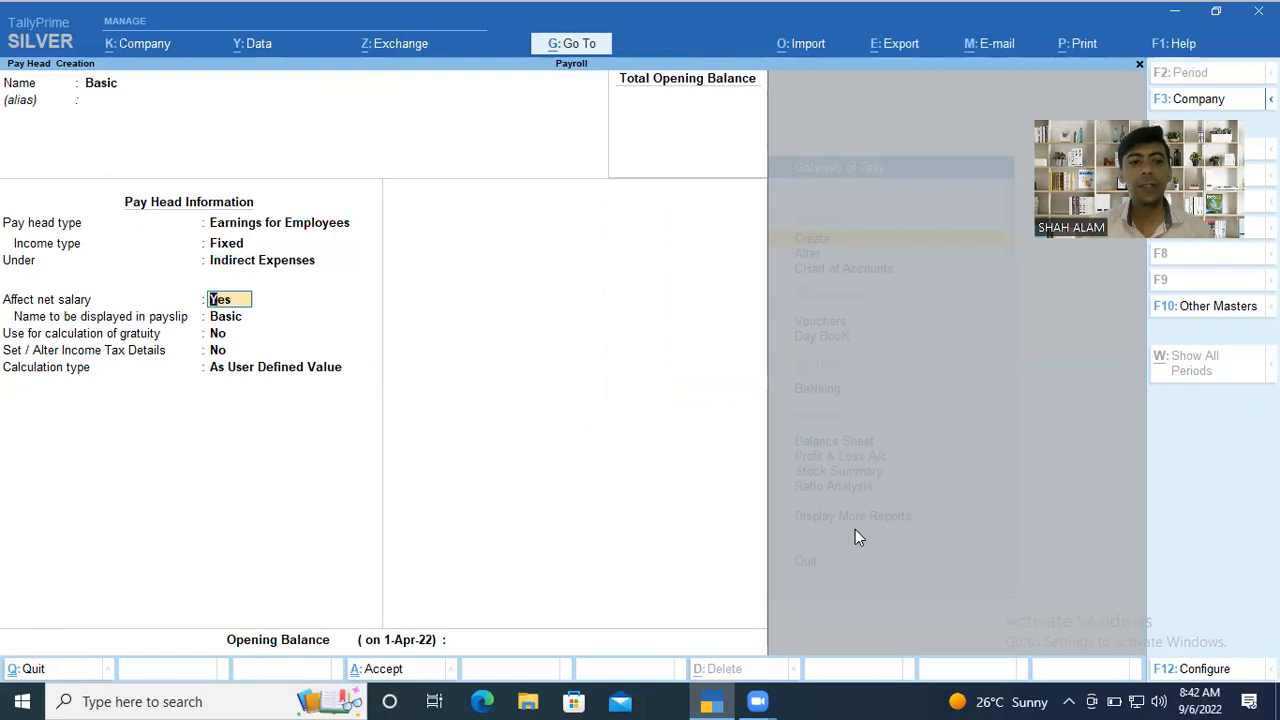
Let Basic affect net salary under the payslip name Basic, with gratuity calculation and income tax details left at No.
key("Return")
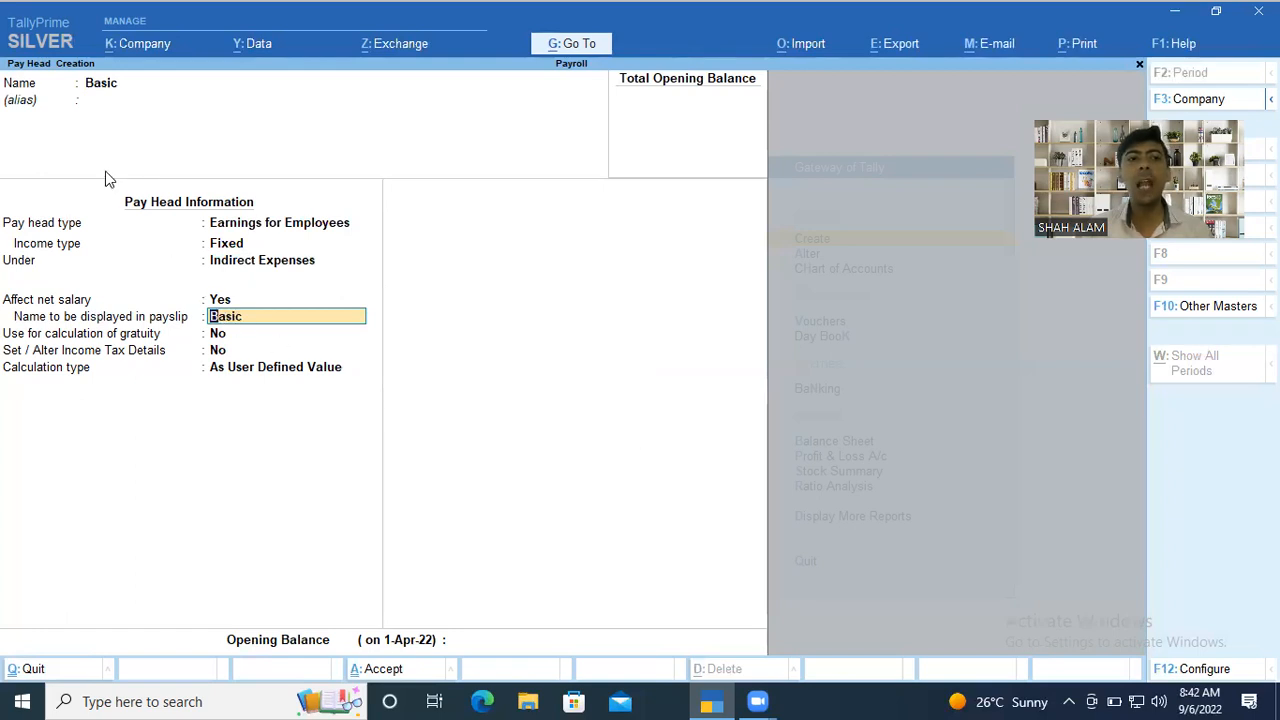
left_click(230, 333)
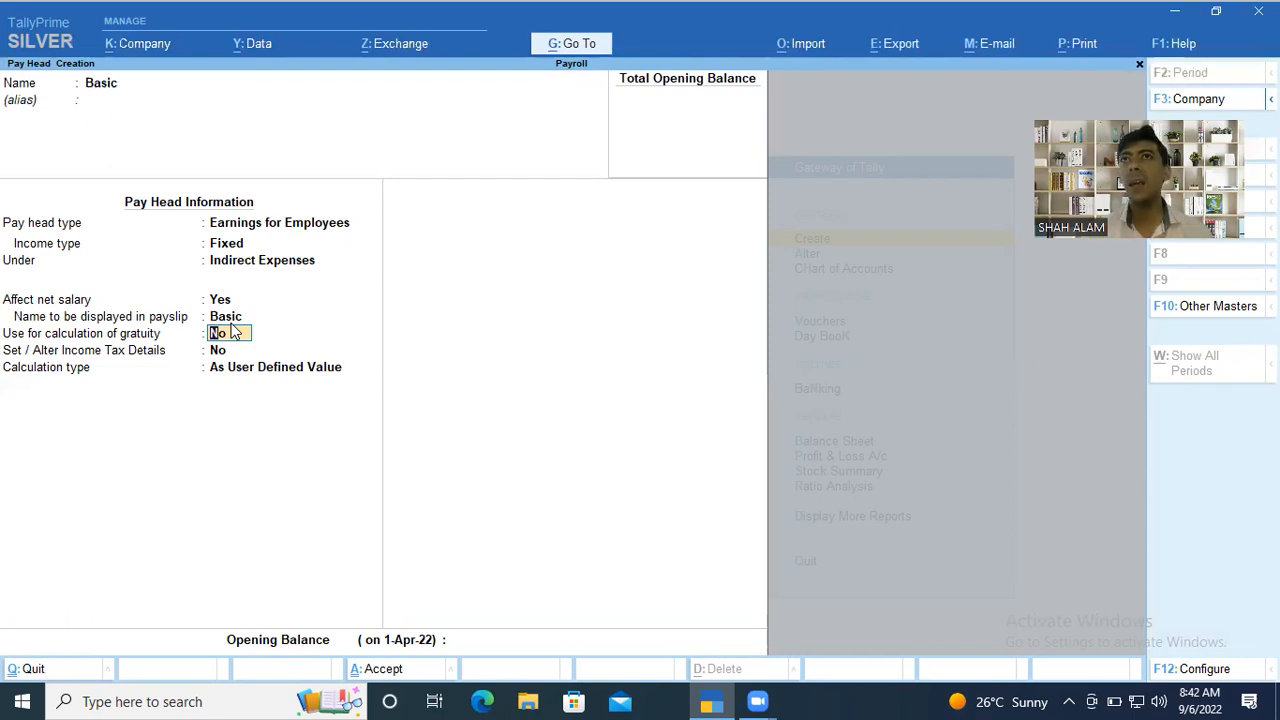
key("Return")
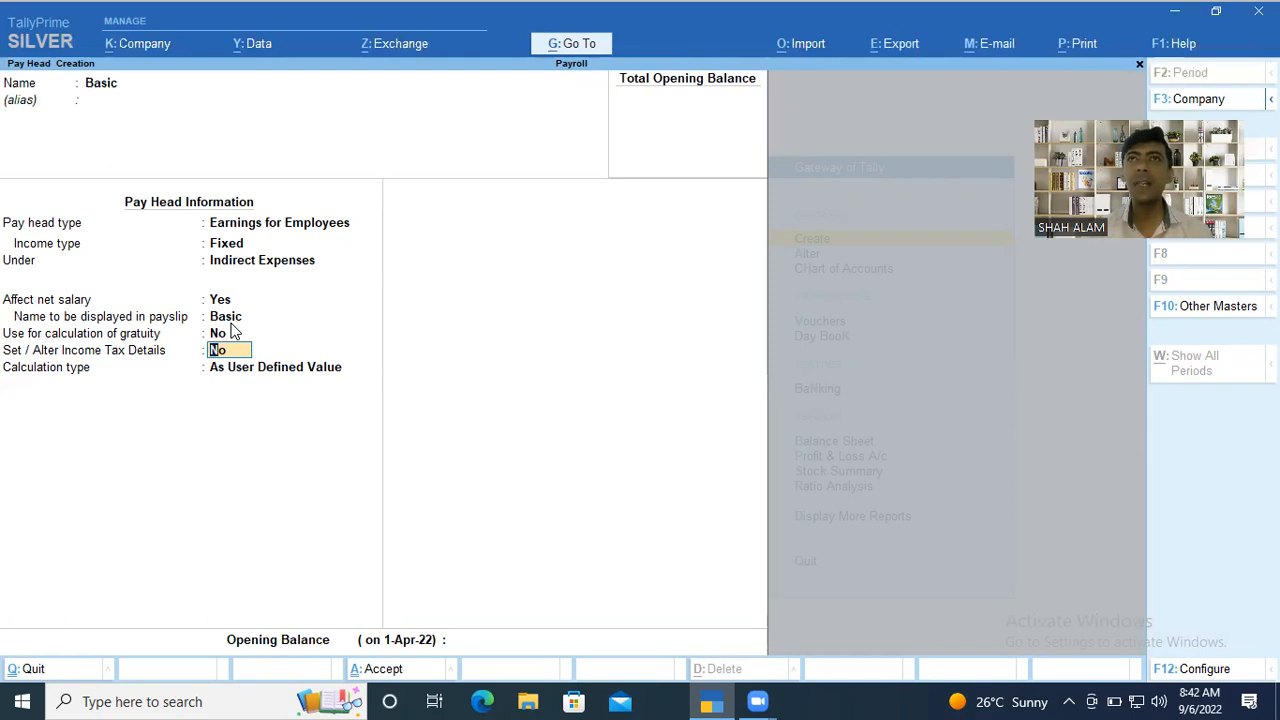
key("Return")
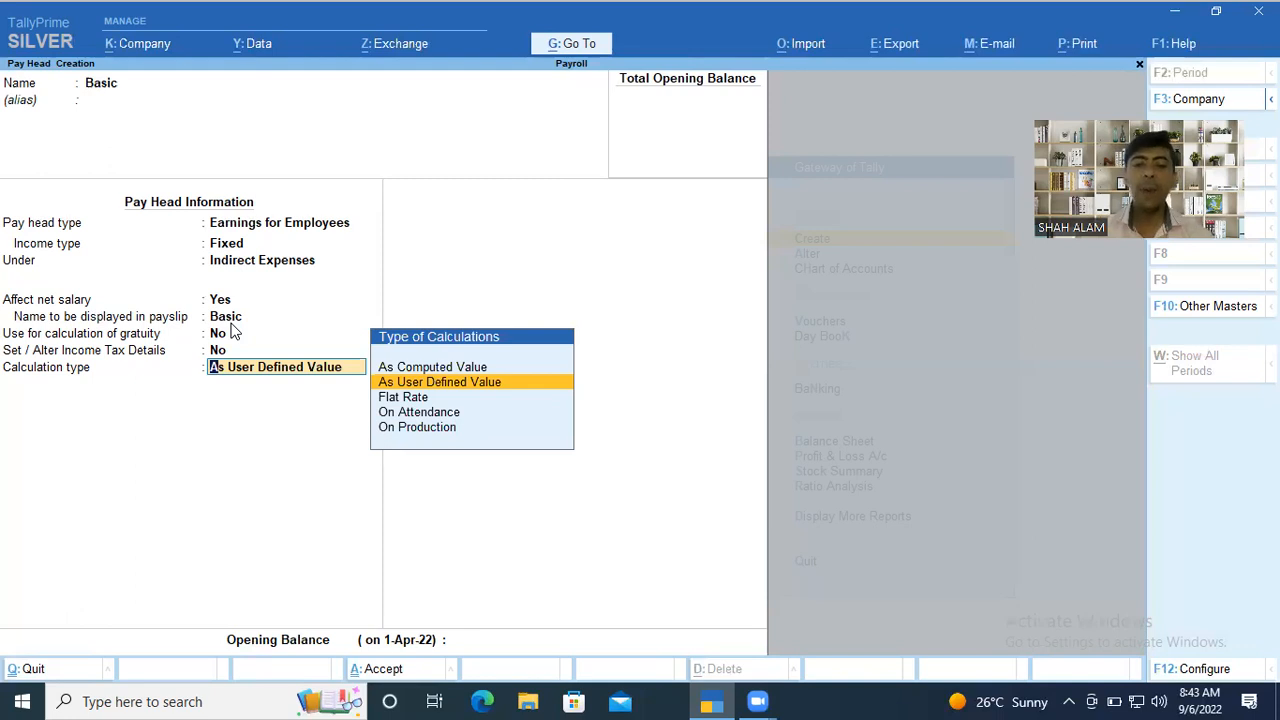
Set Basic's calculation type to On Attendance.
key("Down")
key("Down")
key("Down")
key("Up")
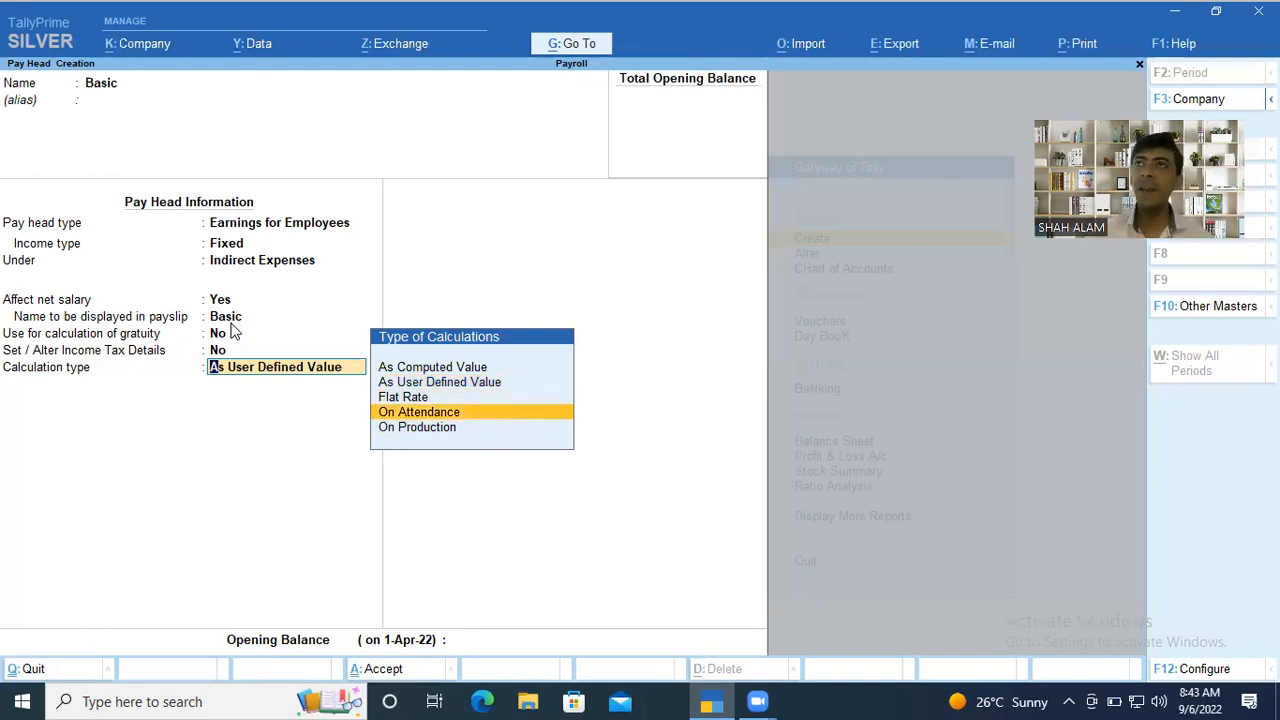
key("Return")
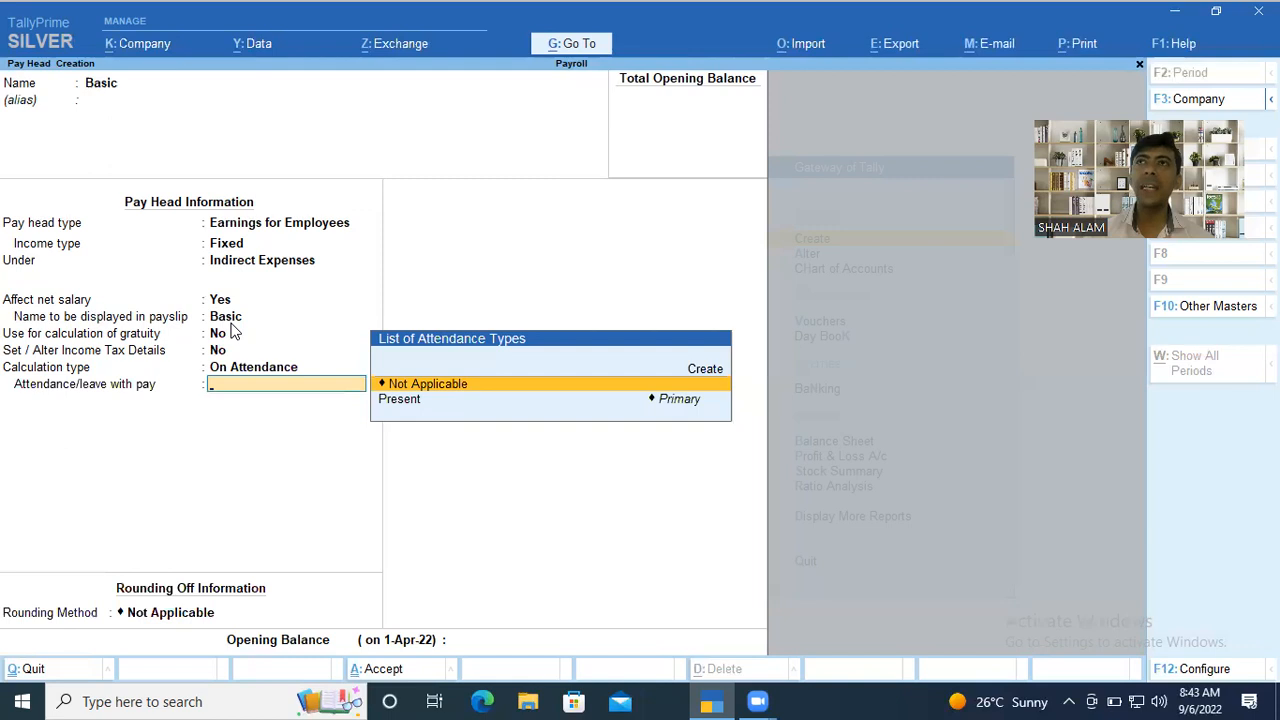
key("Down")
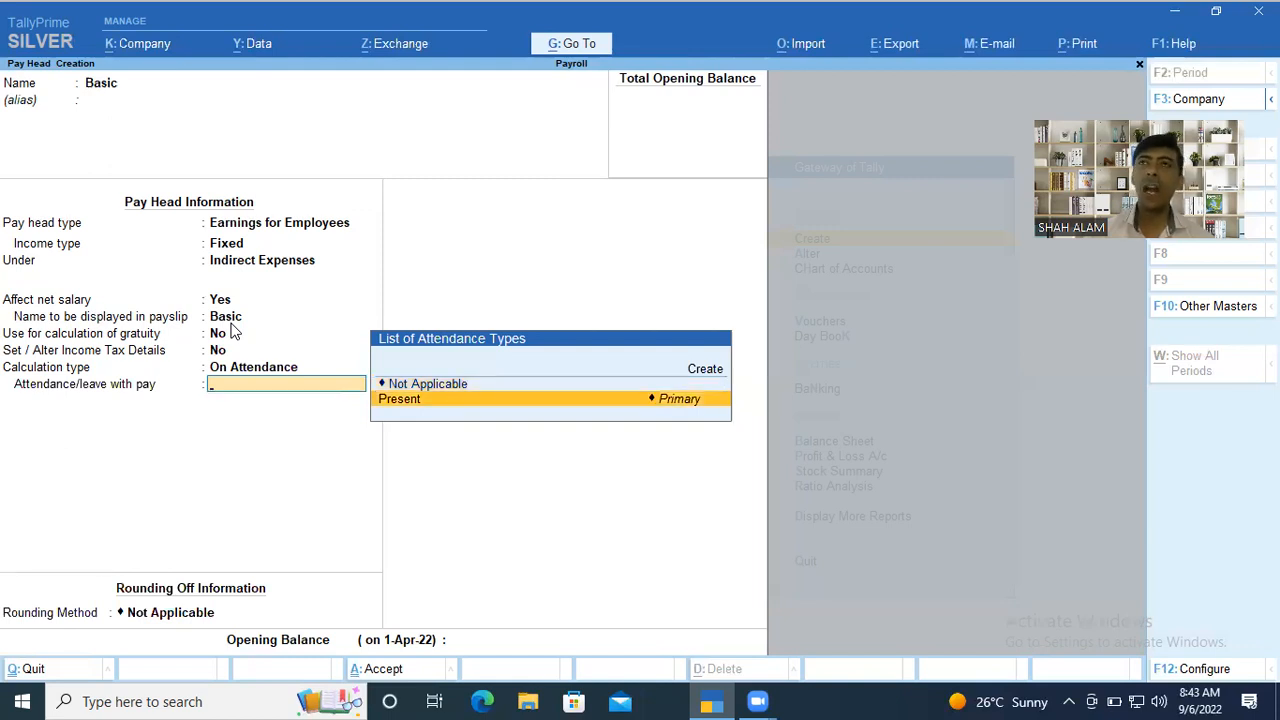
key("Up")
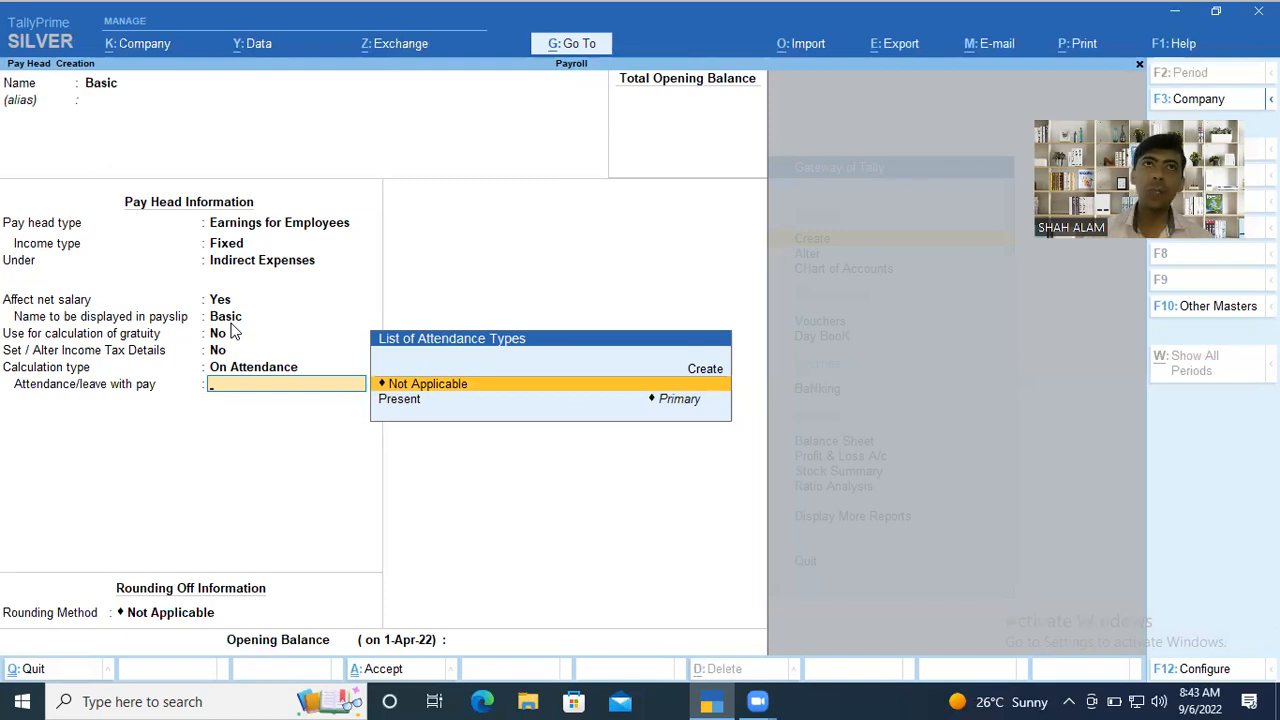
key("Return")
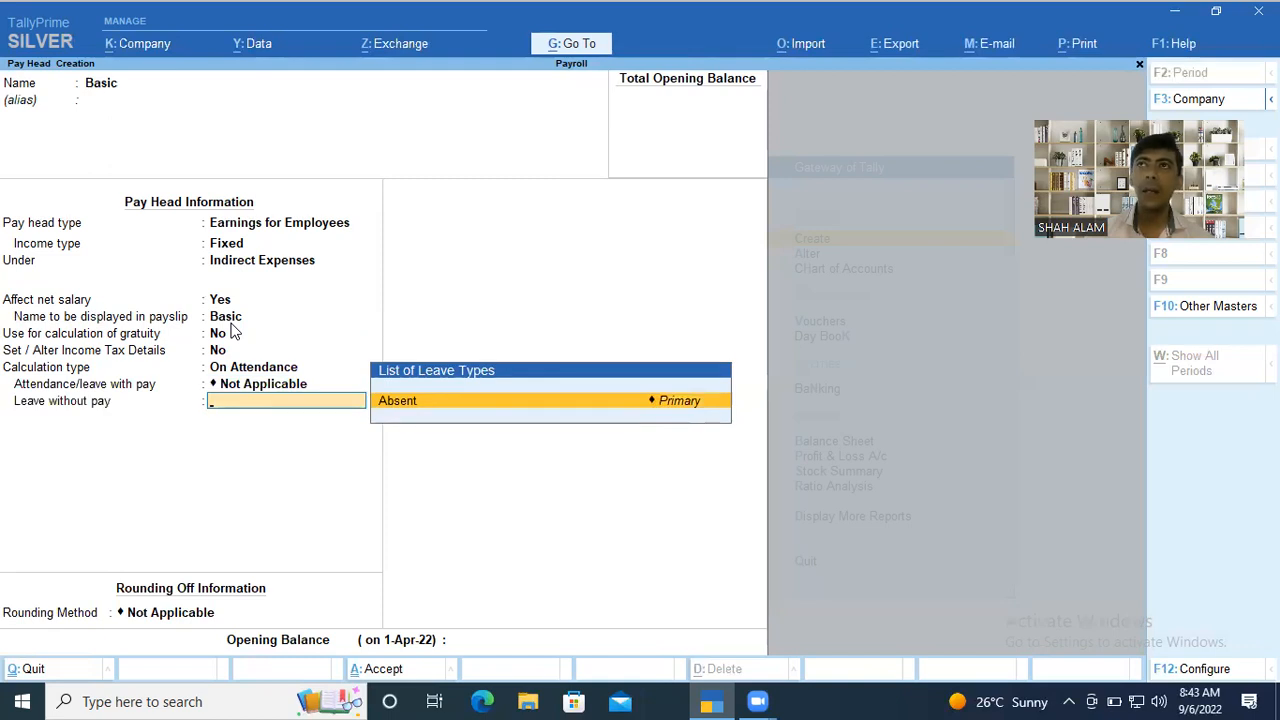
key("BackSpace")
Base Basic on the Present attendance type, with a calculation period of Months and per-day basis As per Calendar Period.
key("Down")
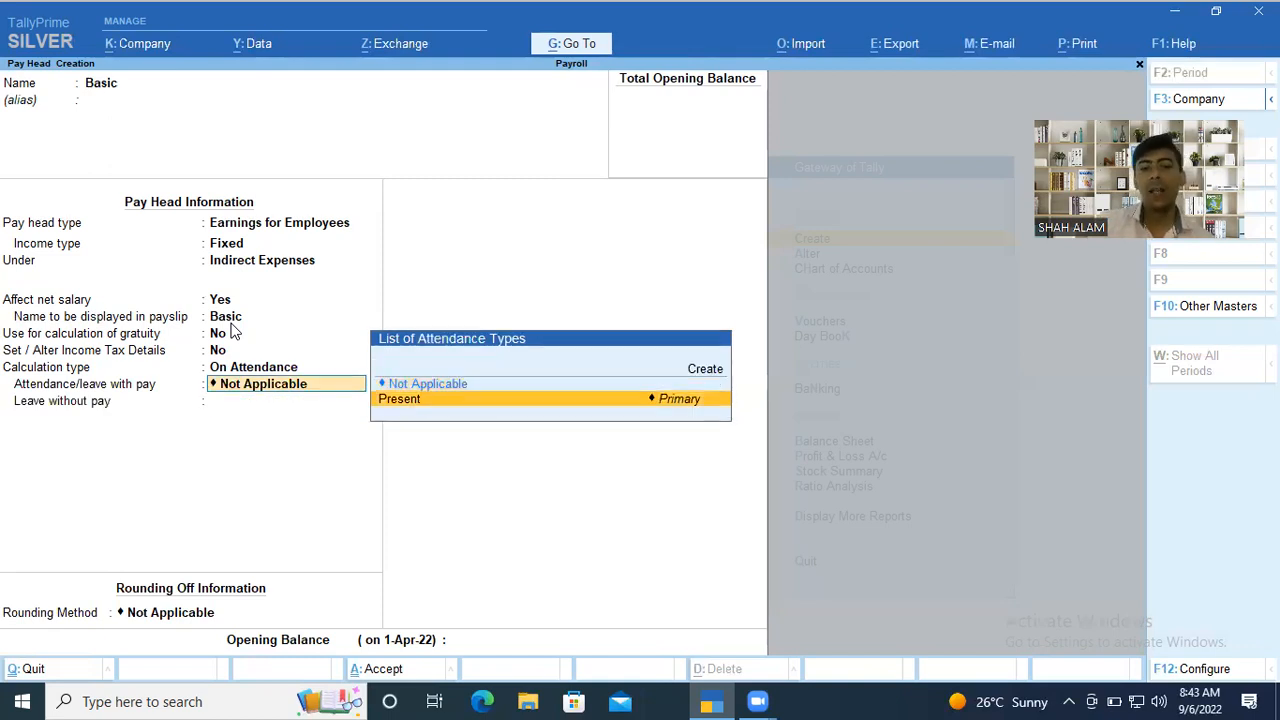
key("Return")
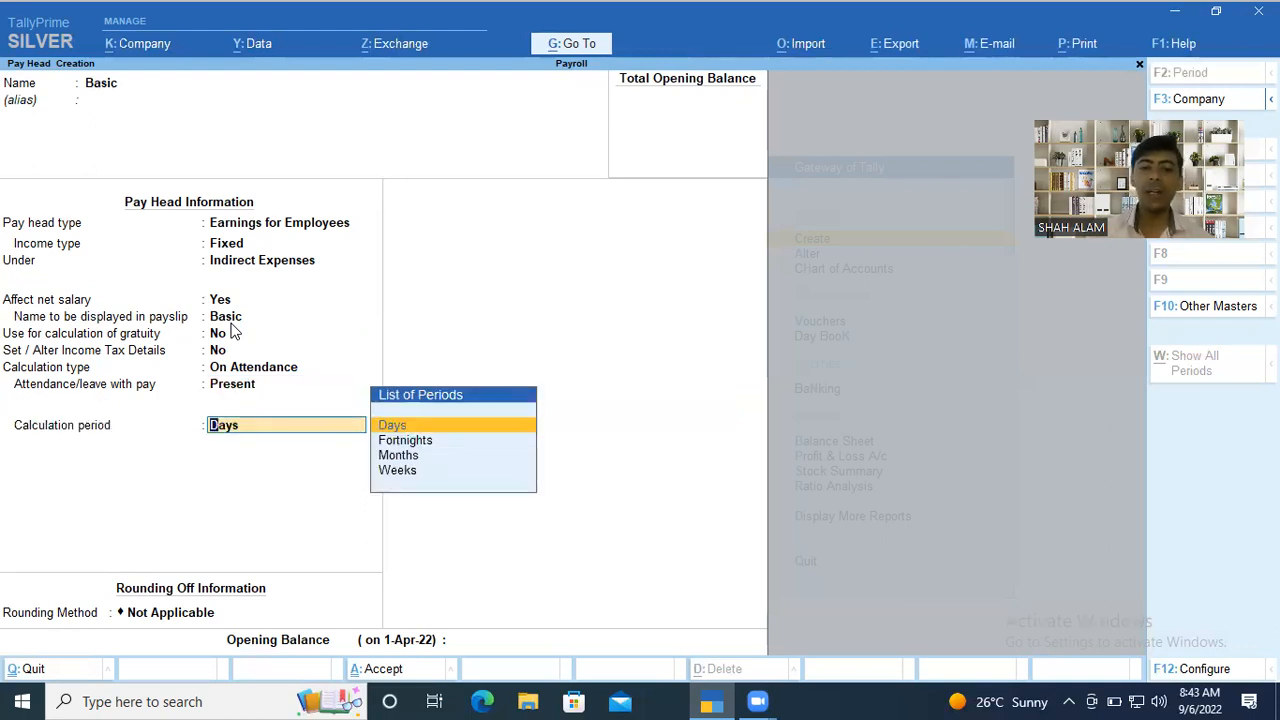
key("Down")
key("Down")
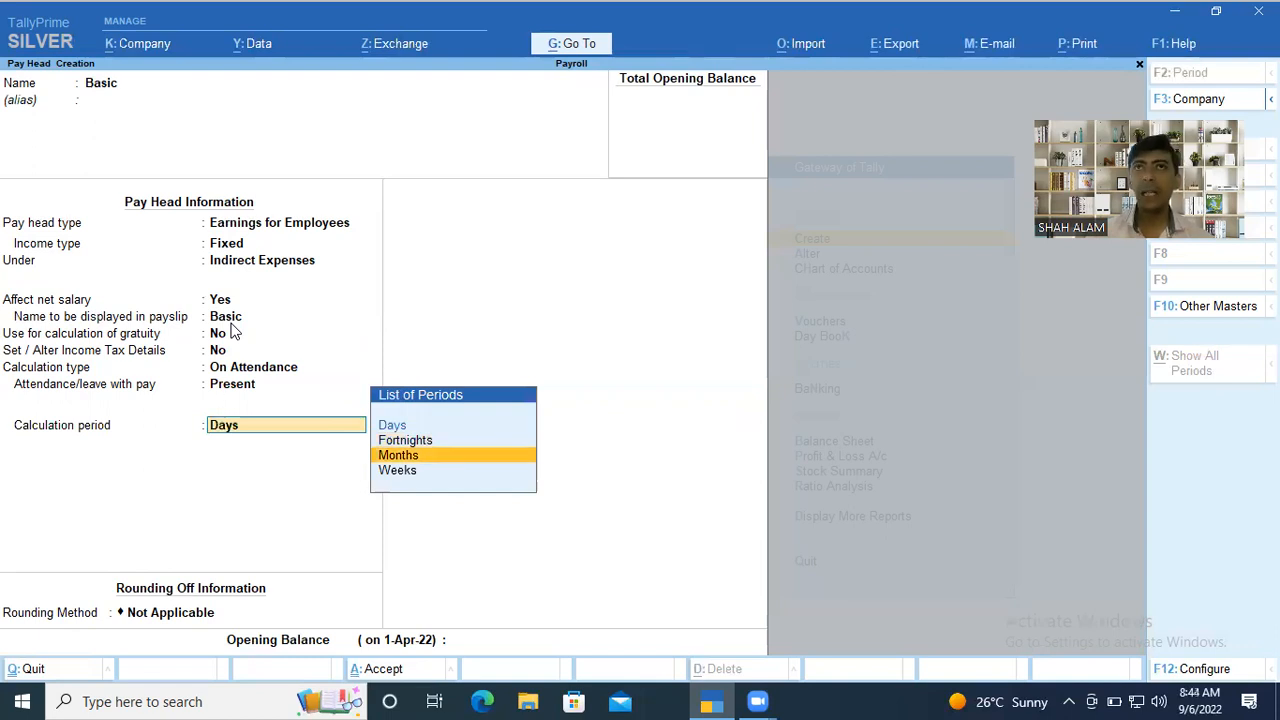
key("Return")
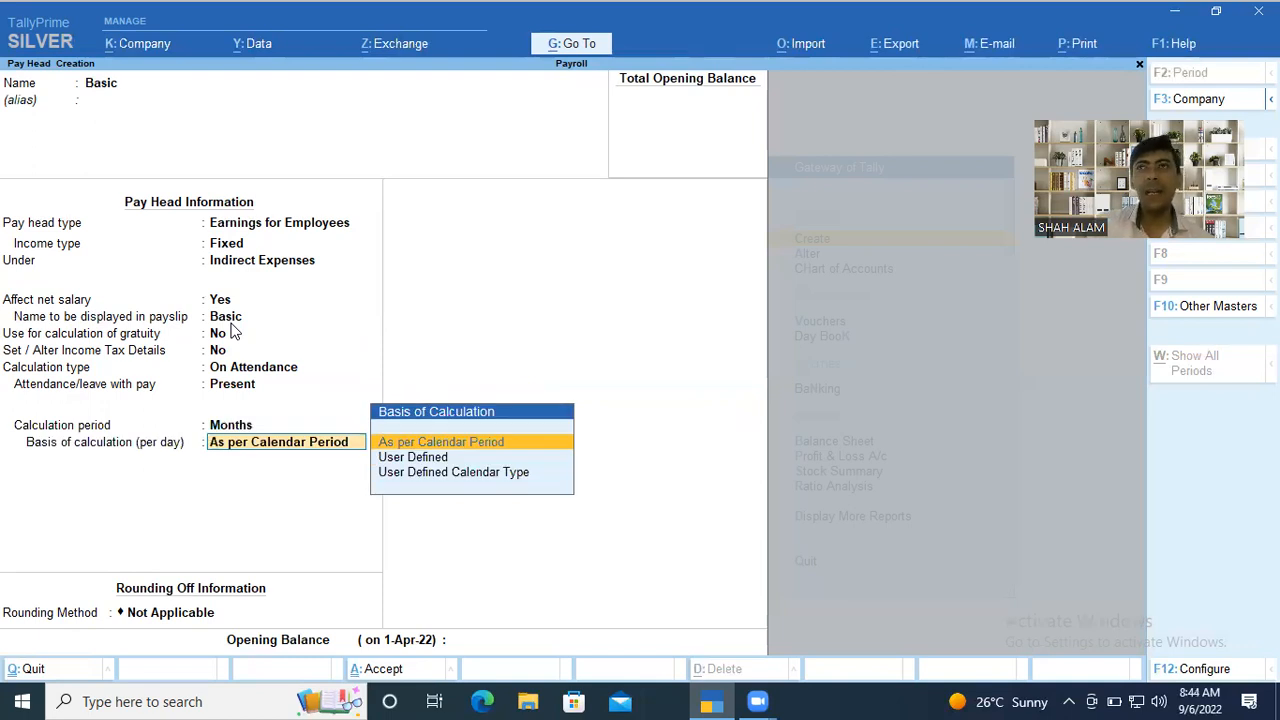
key("Return")
Apply Normal Rounding with a limit of 1 to Basic and save the pay head without an opening balance.
key("Down")
key("Down")
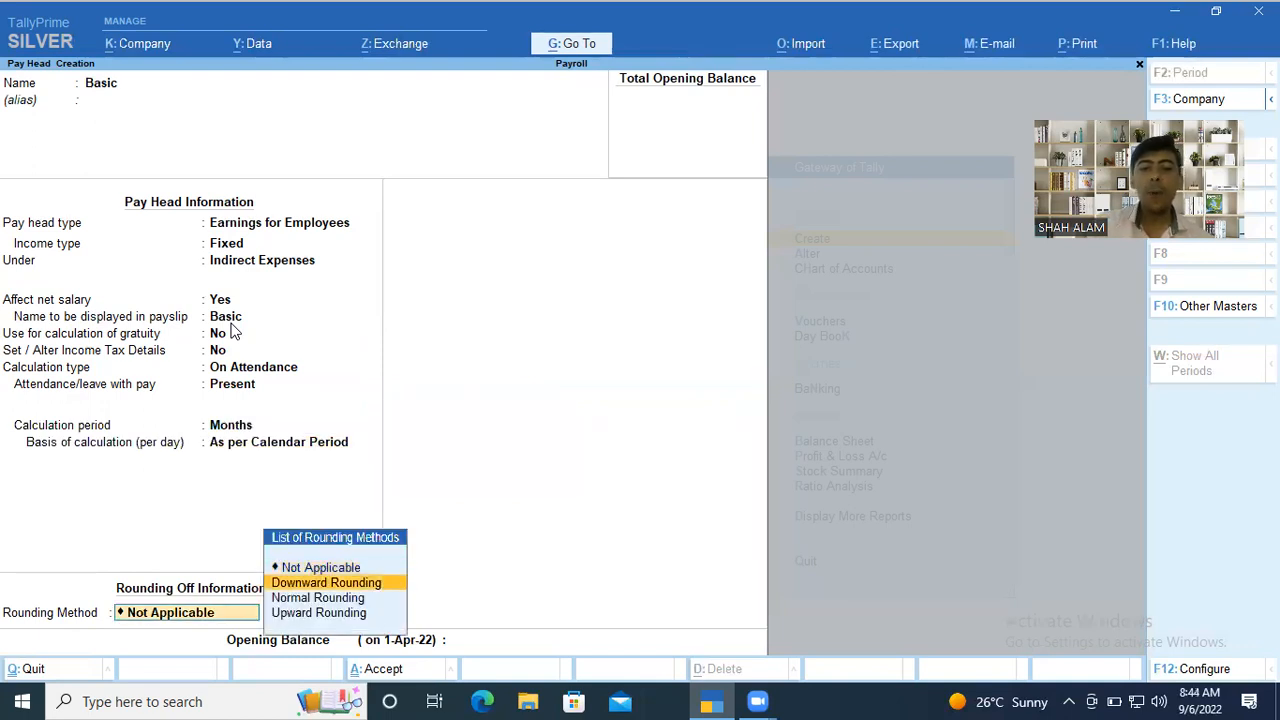
key("Return")
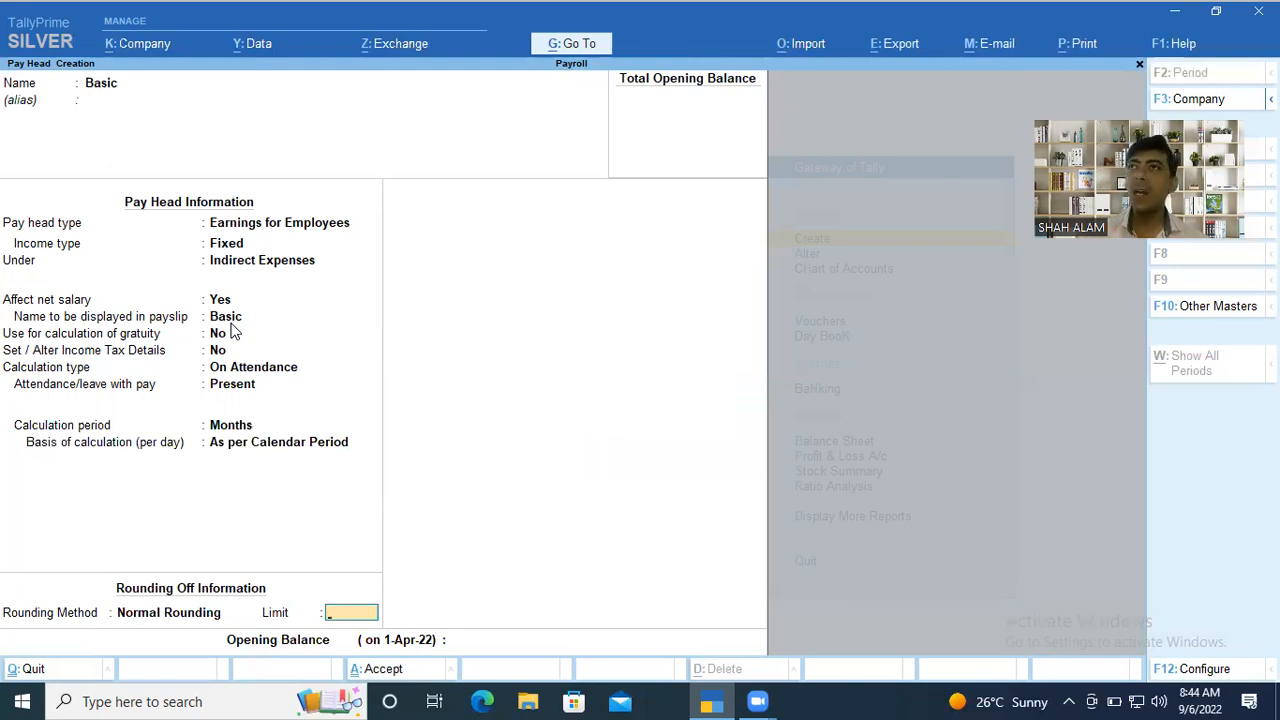
type("1")
key("Return")
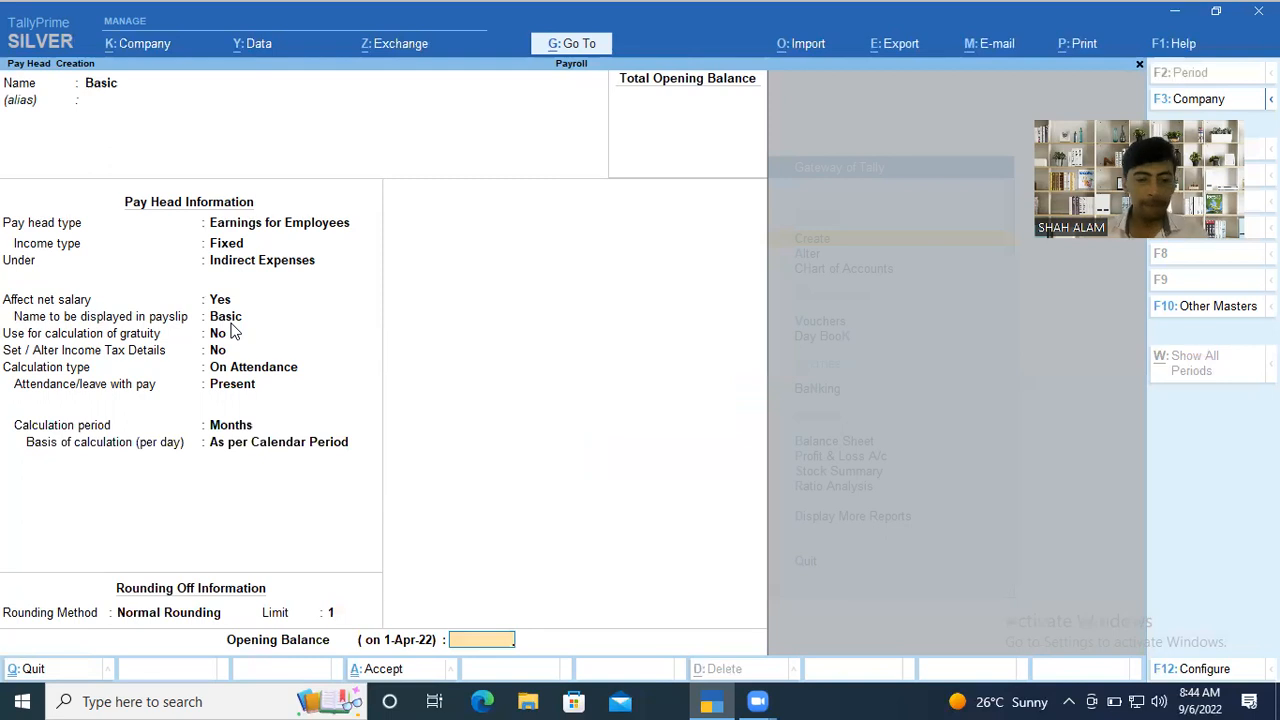
key("Return")
key("Return")
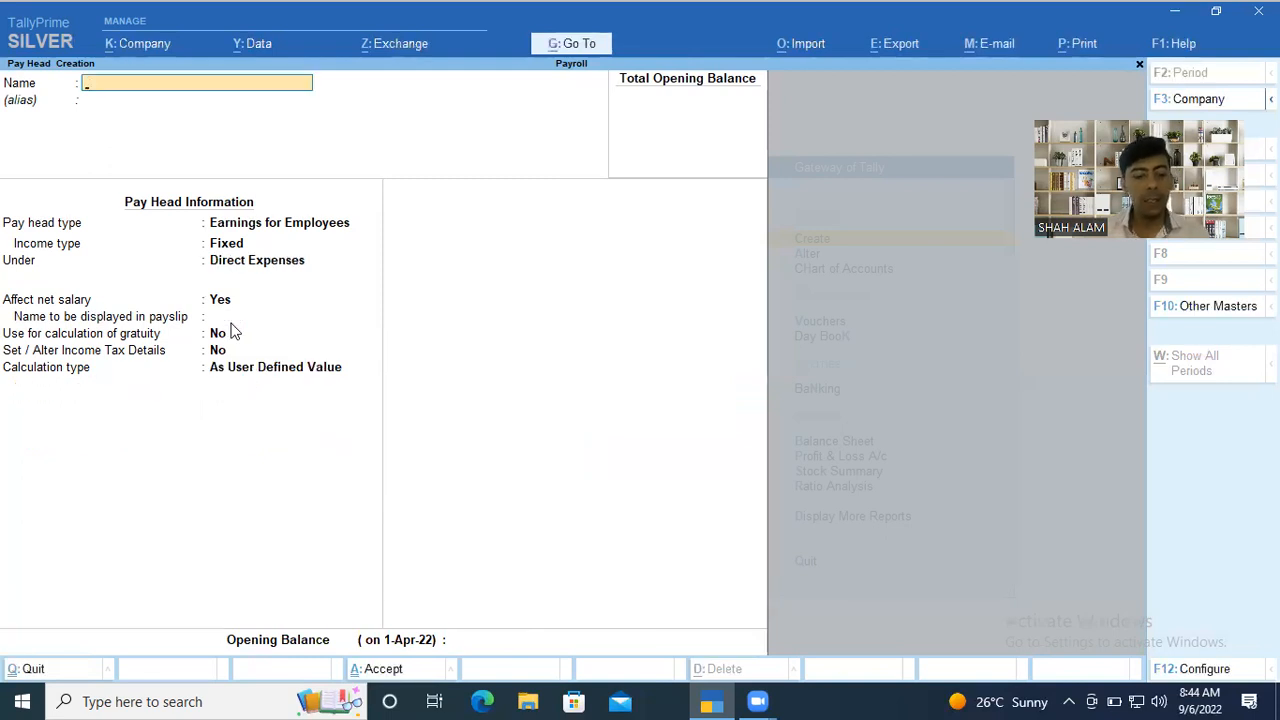
Start a pay head named HRA of type Earnings for Employees, with Fixed income type, under Indirect Expenses.
type("HRA")
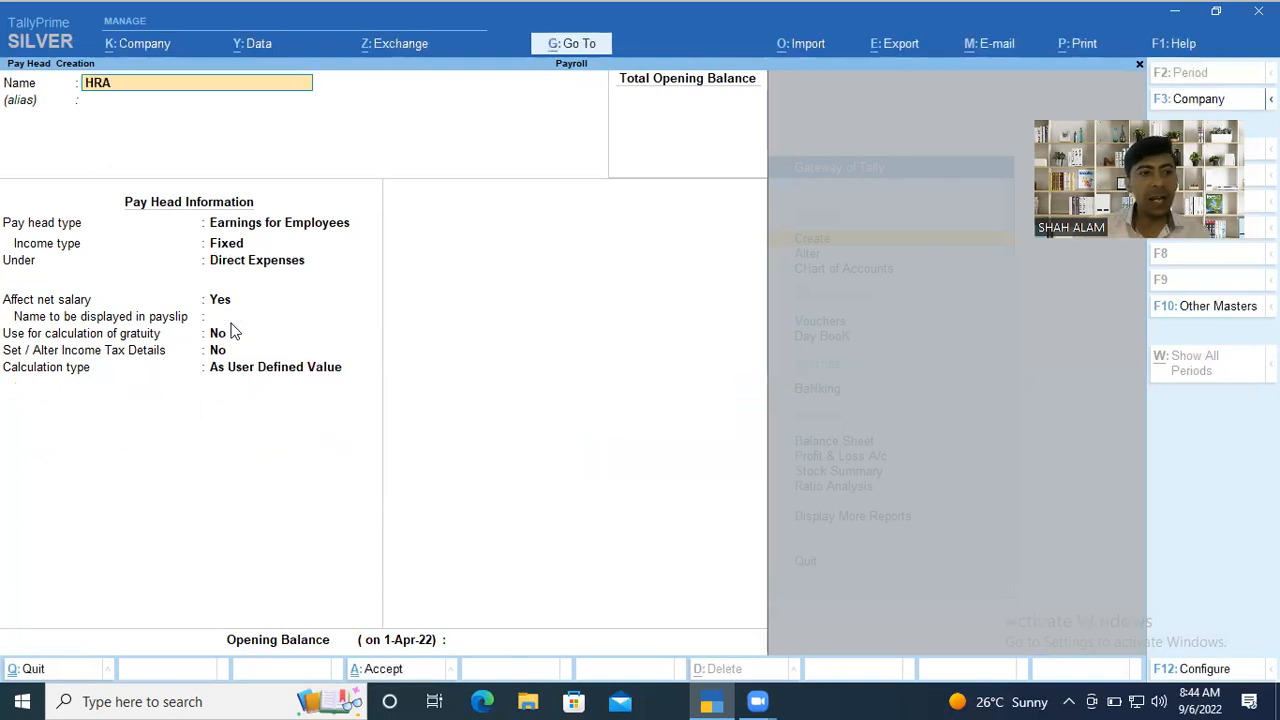
key("Return")
key("Return")
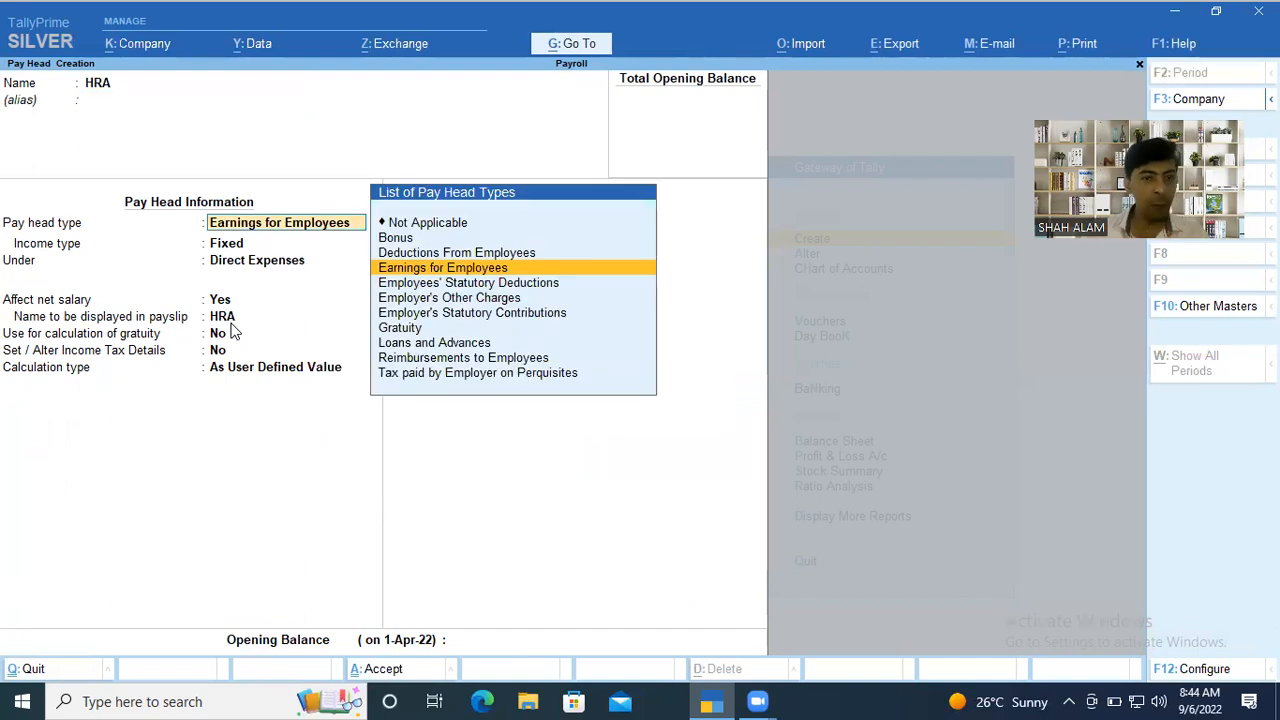
key("Return")
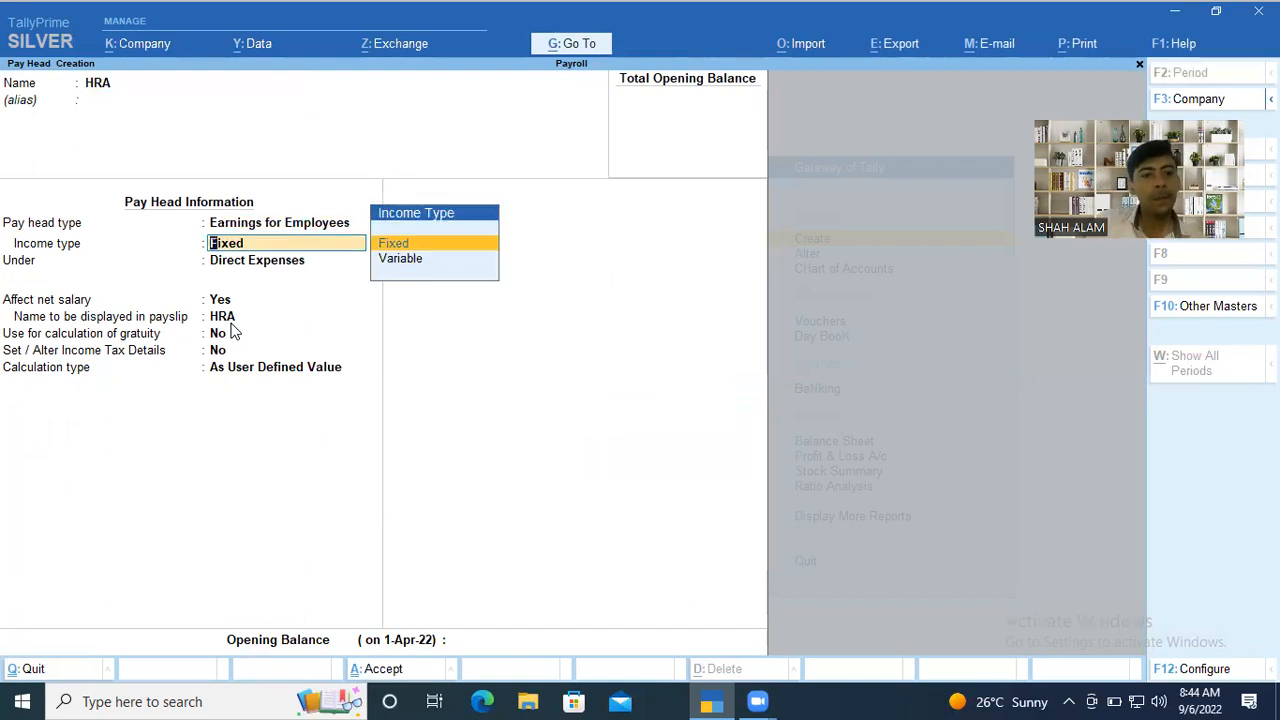
key("Return")
key("Down")
key("Down")
key("Return")
key("Return")
key("Return")
key("Return")
key("Return")
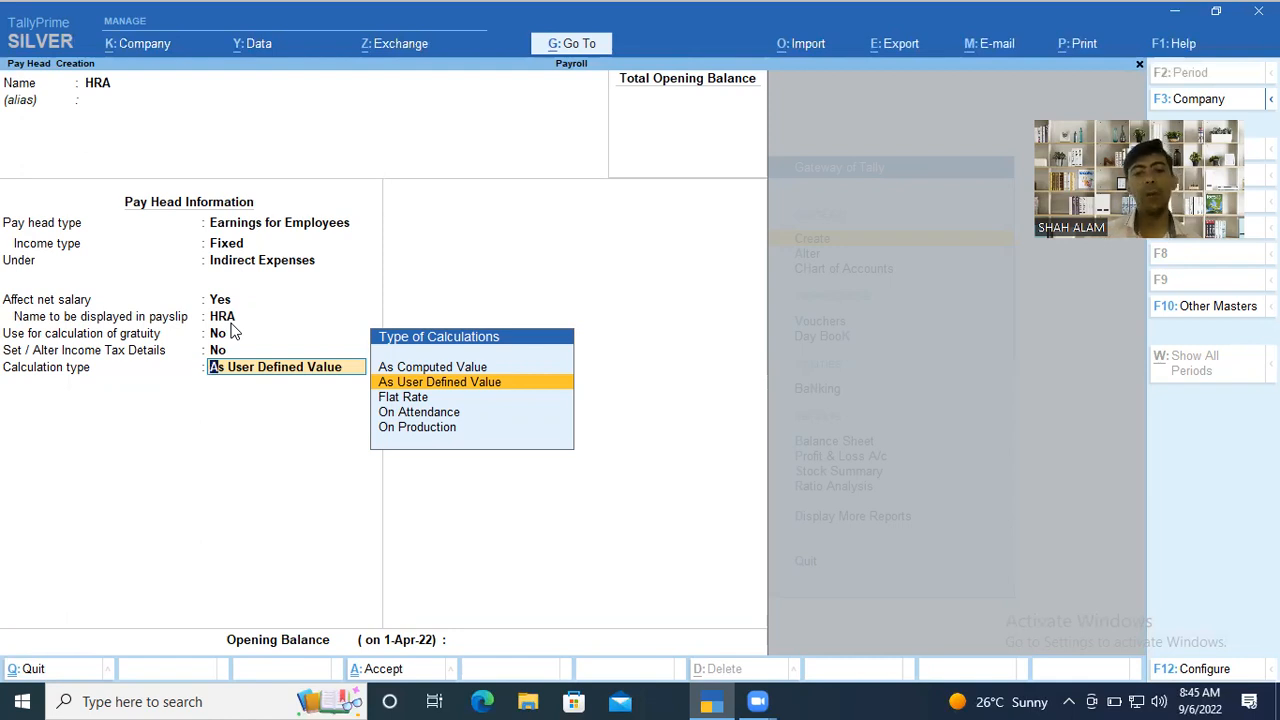
Let HRA affect net salary under payslip name HRA, leave gratuity and income tax details at No, and choose As Computed Value as calculation type.
key("Up")
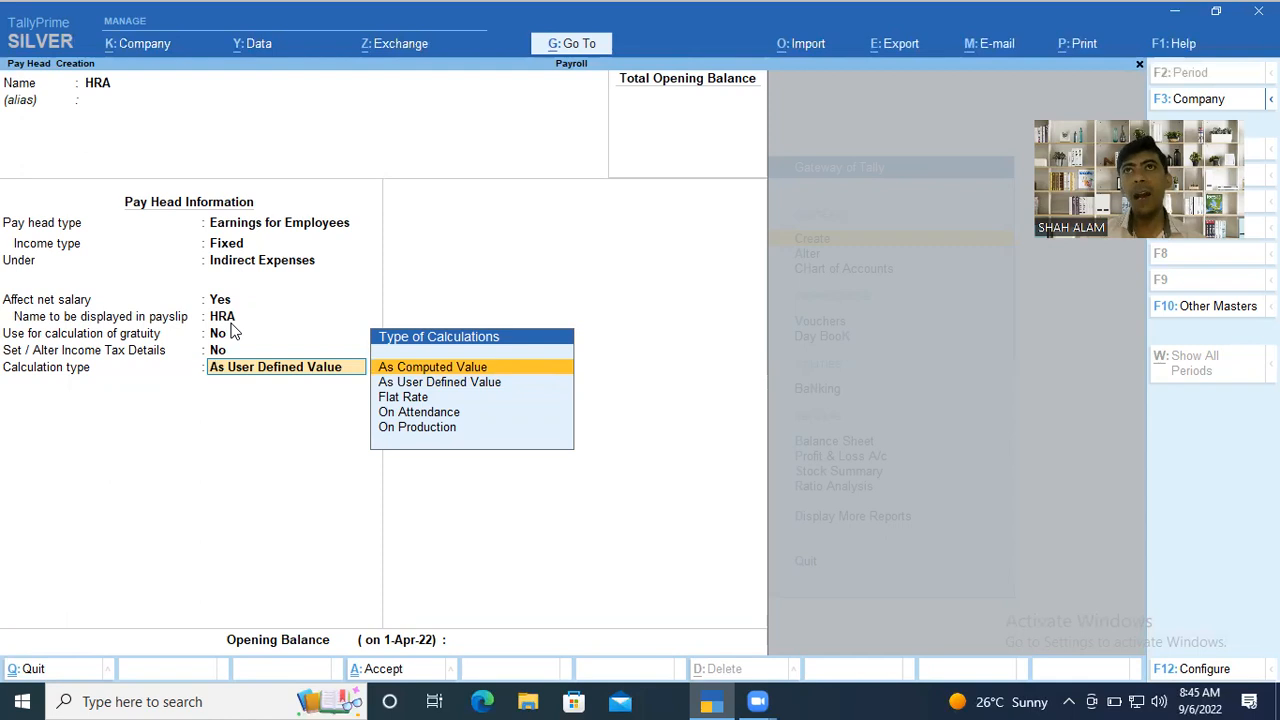
key("Return")
Apply Normal Rounding with a limit of 1 to HRA.
key("Down")
key("Down")
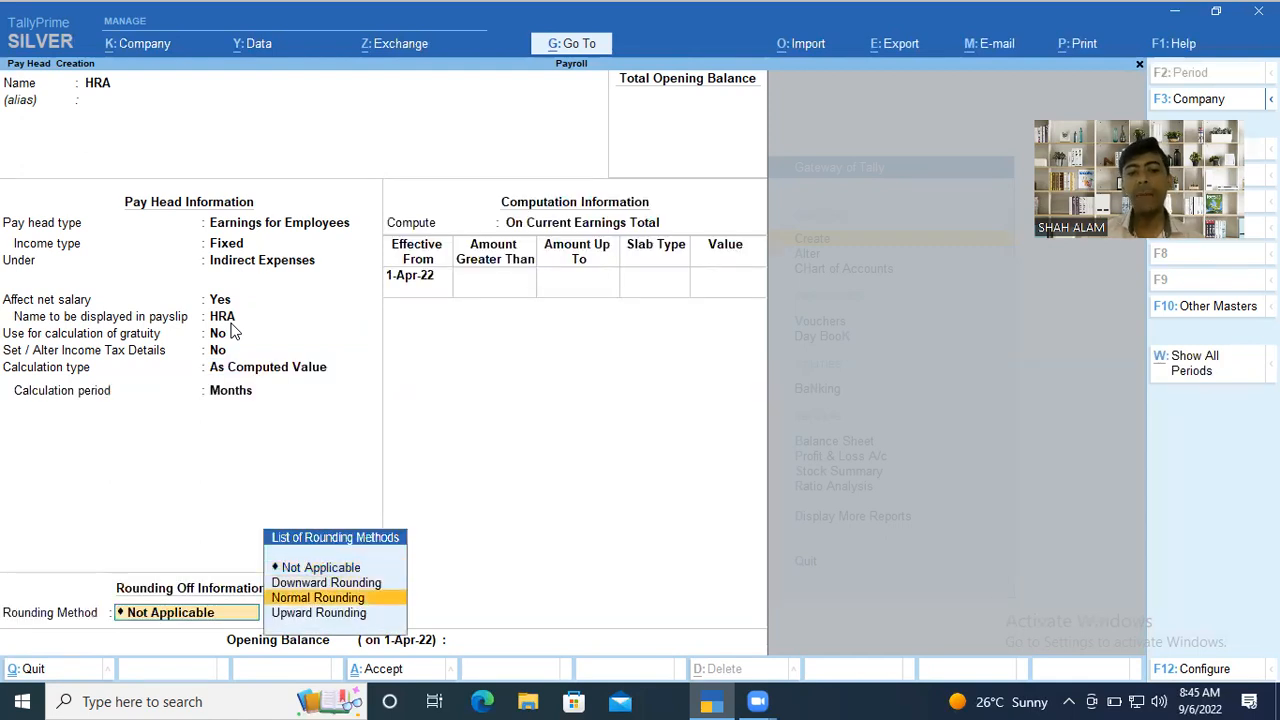
key("Return")
type("1")
key("Return")
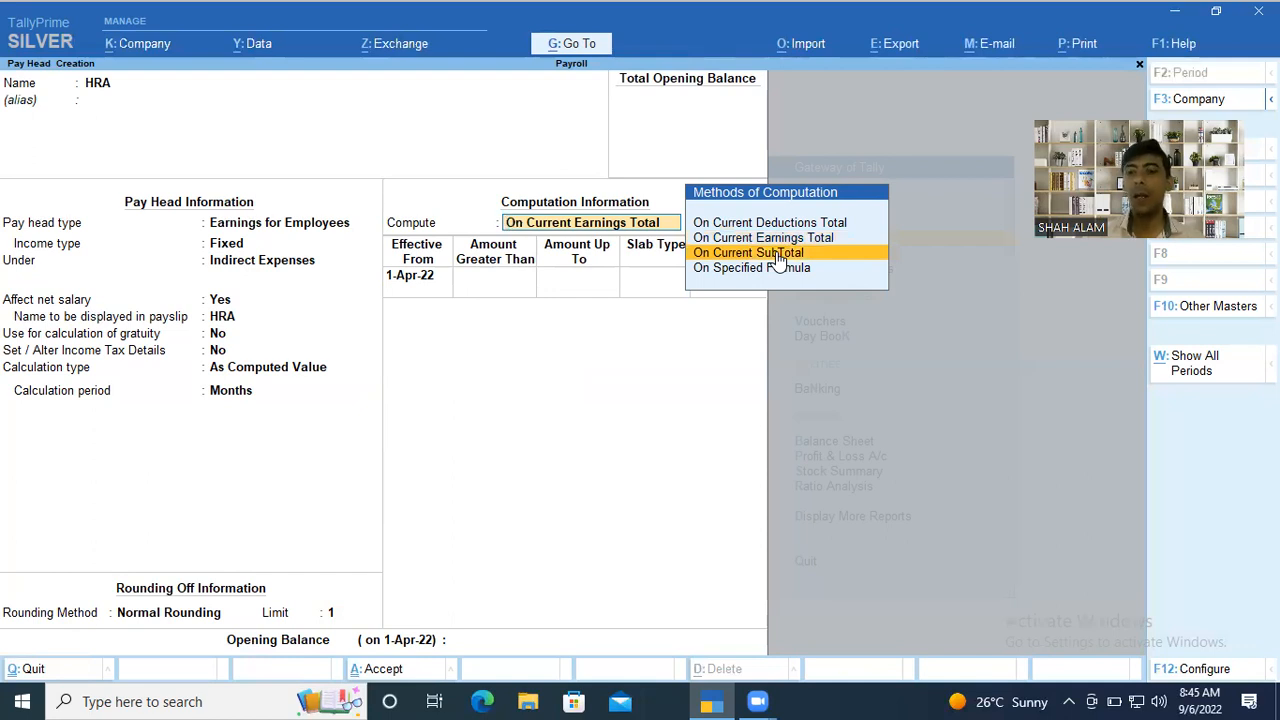
Compute HRA On Specified Formula, with Basic as the only pay head in the formula.
key("Down")
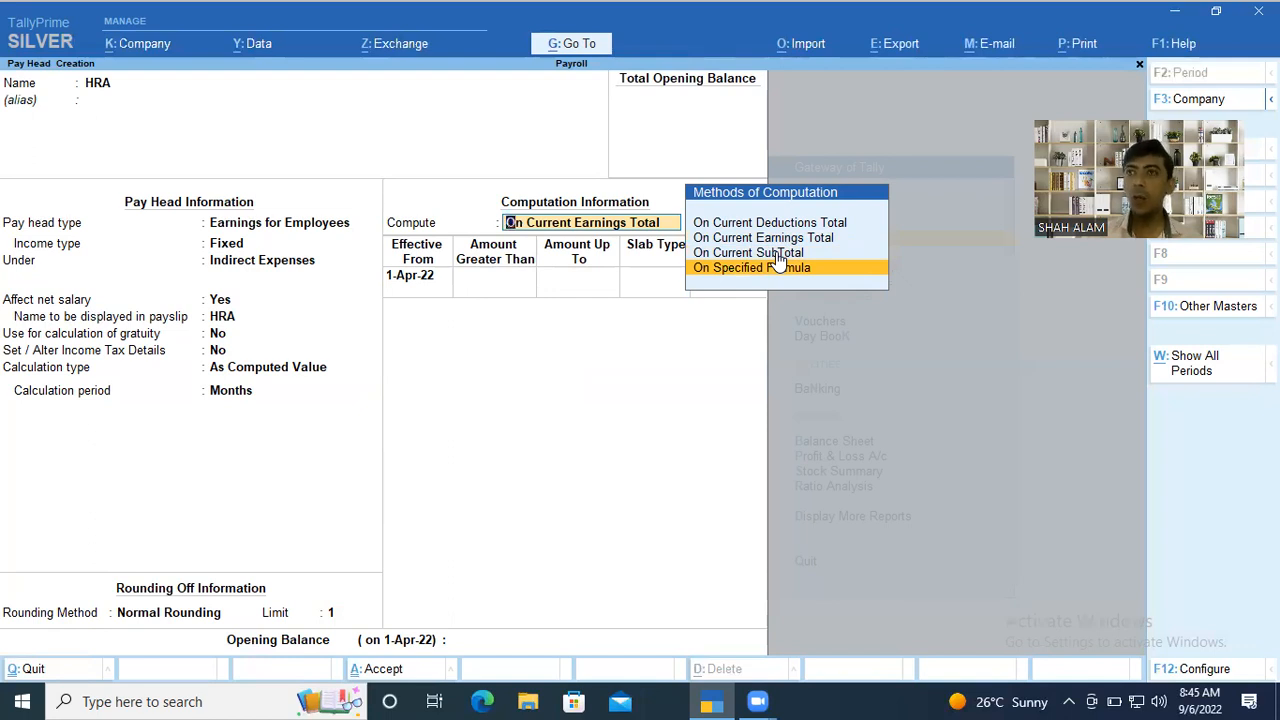
key("Return")
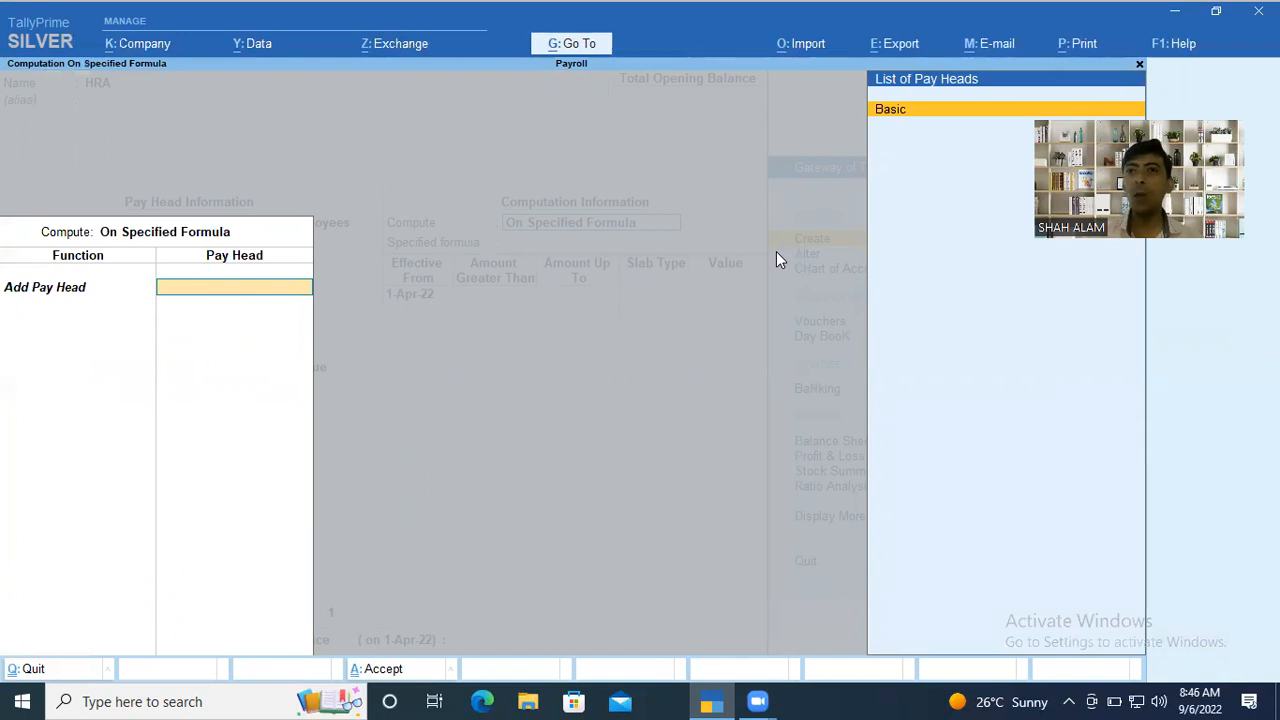
key("Return")
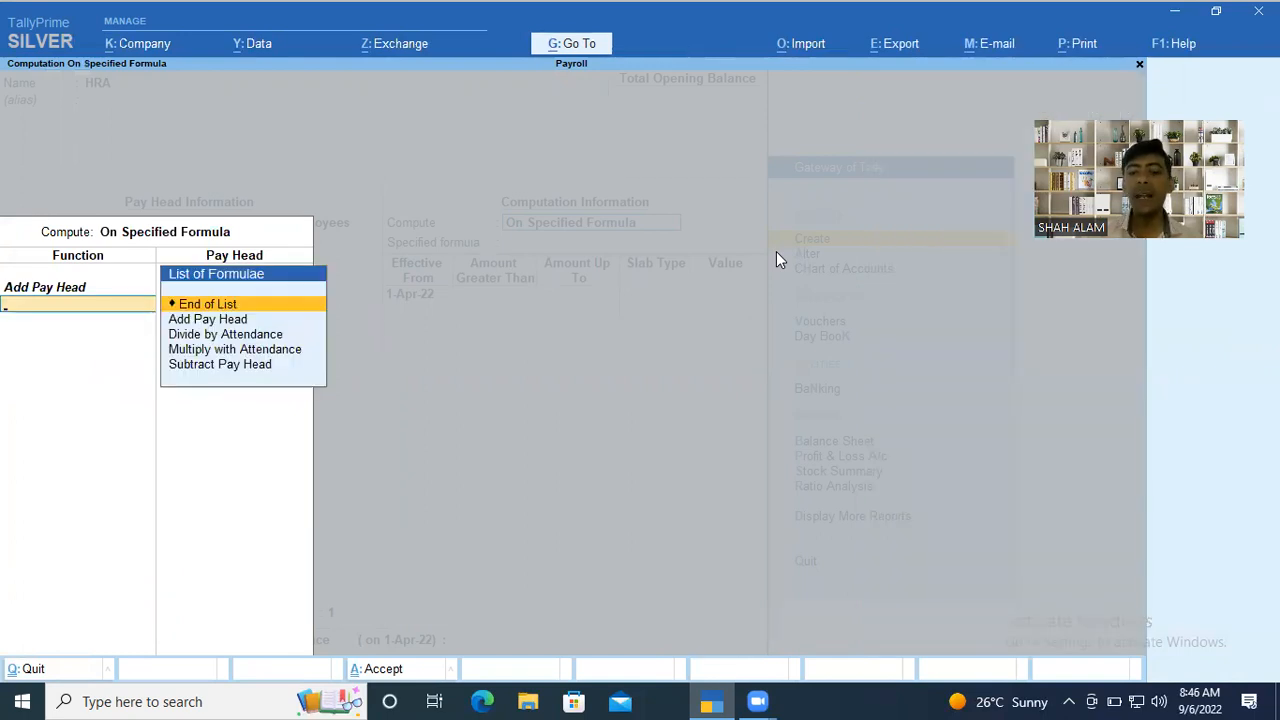
key("Down")
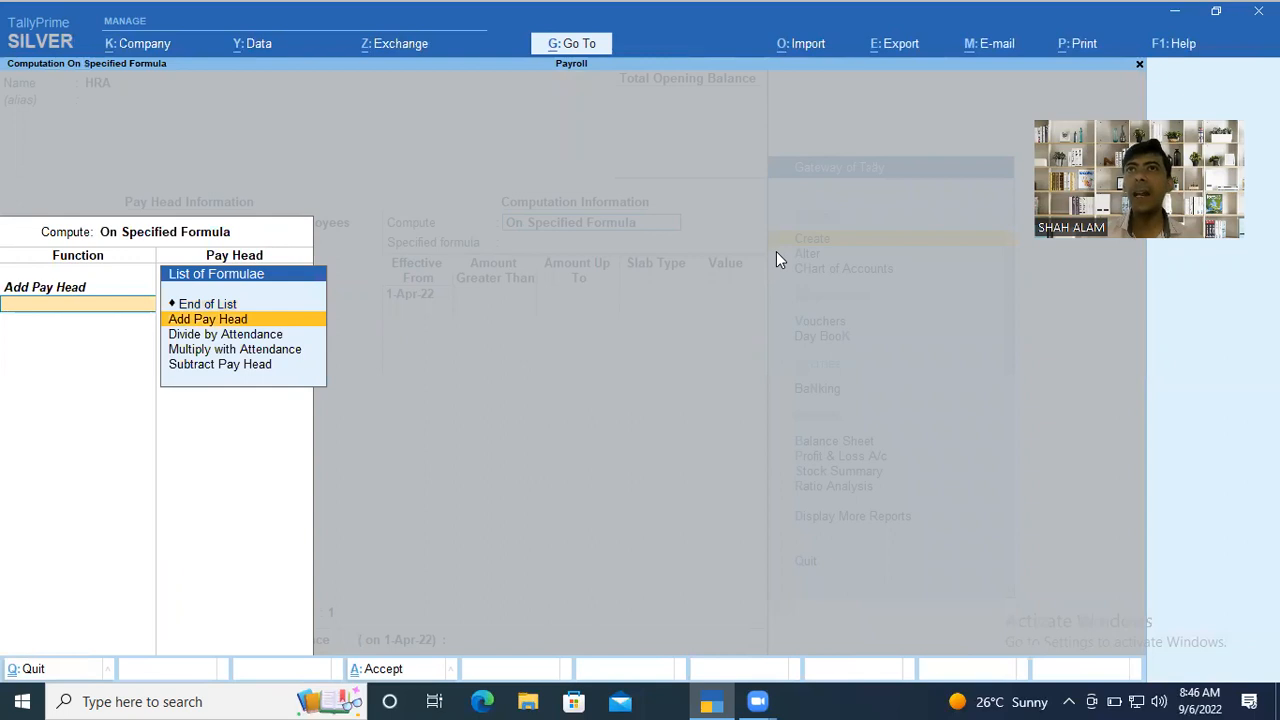
key("Up")
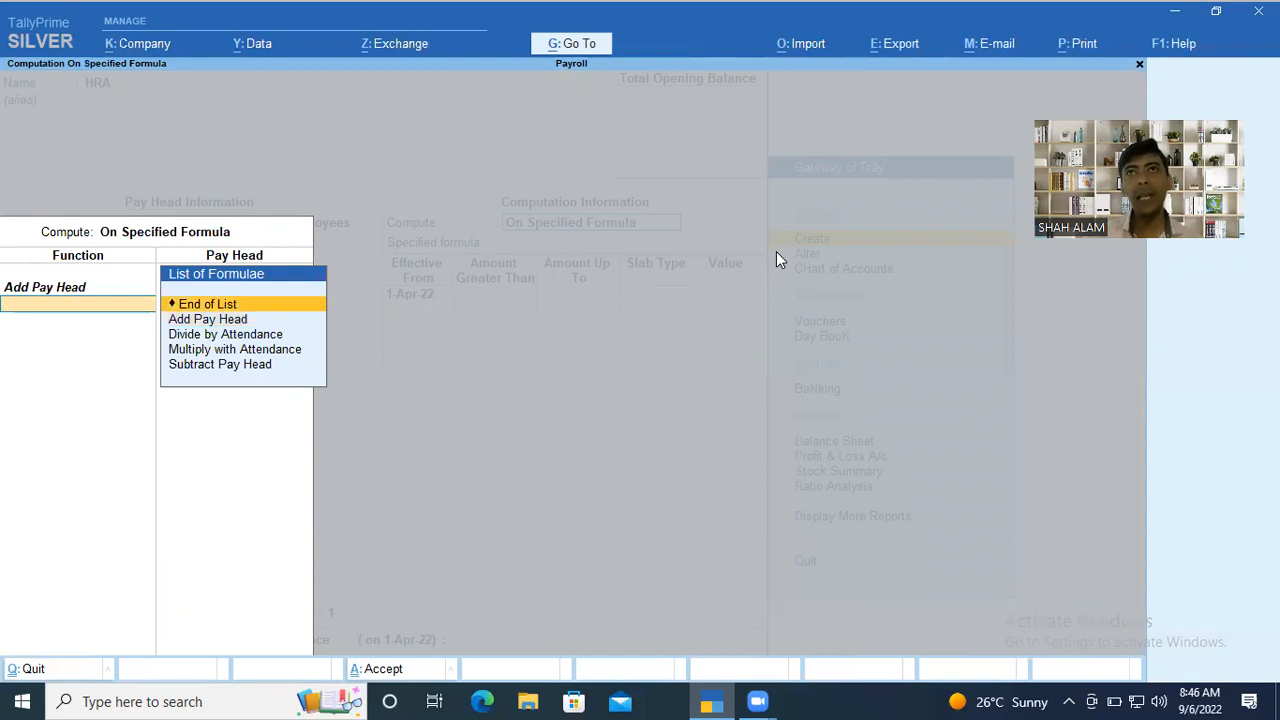
key("Return")
key("Return")
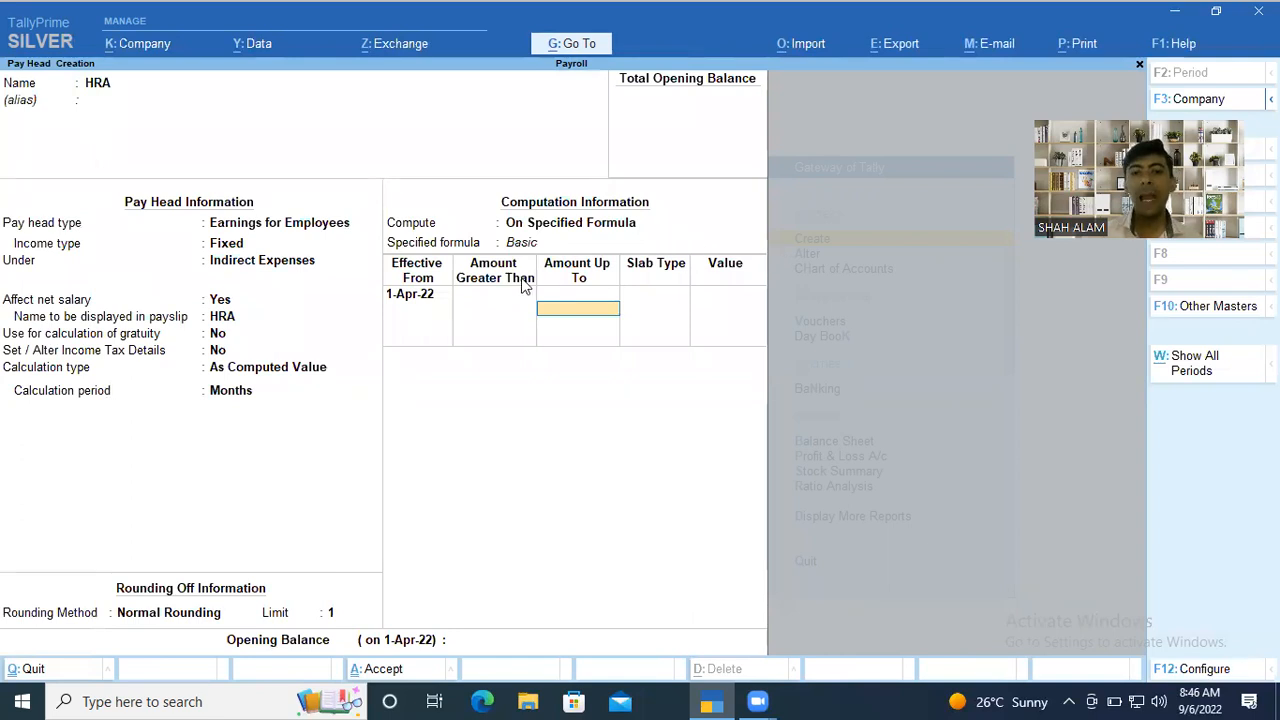
Give HRA a Percentage slab of 40% without amount limits and save the pay head without an opening balance.
key("Return")
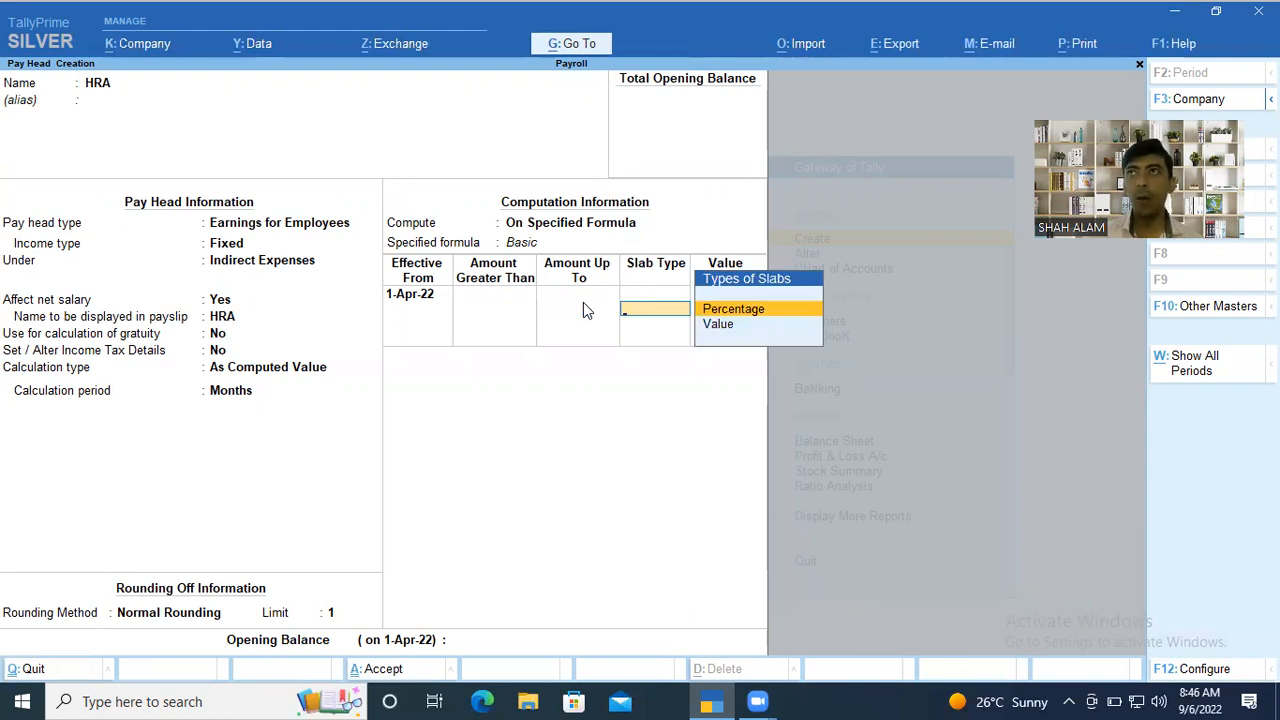
key("Return")
type("40")
key("Return")
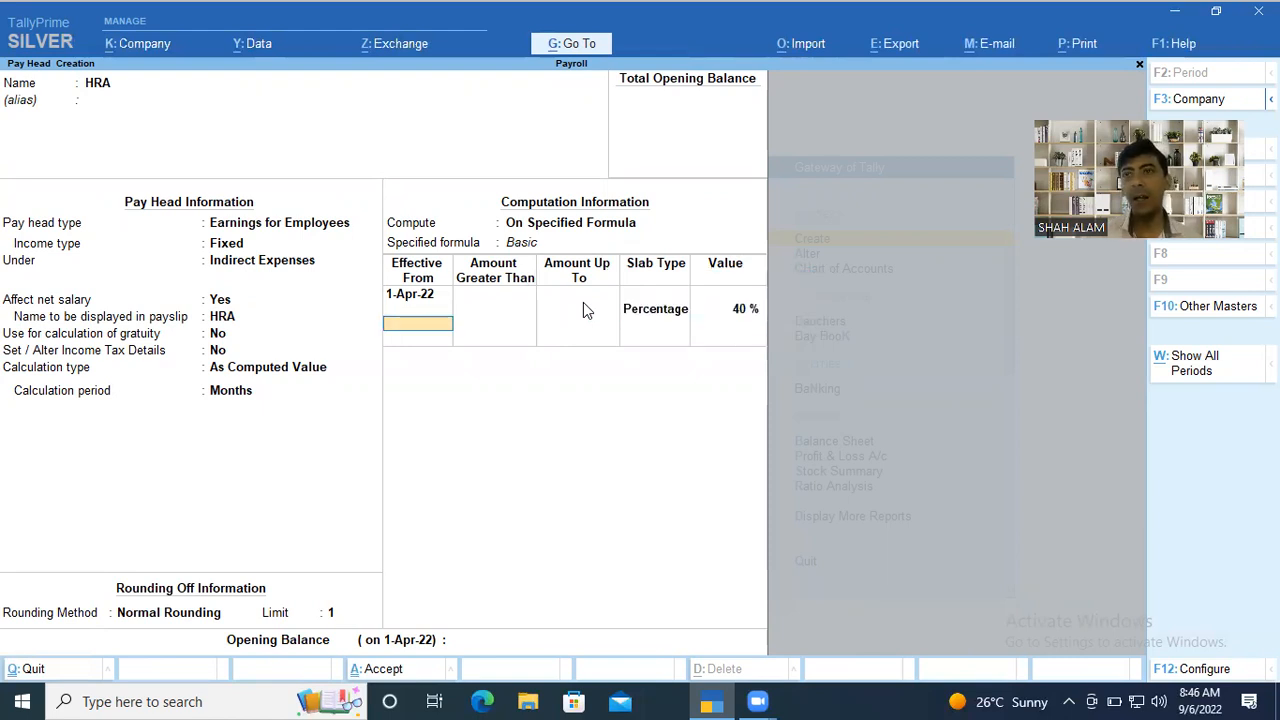
key("Return")
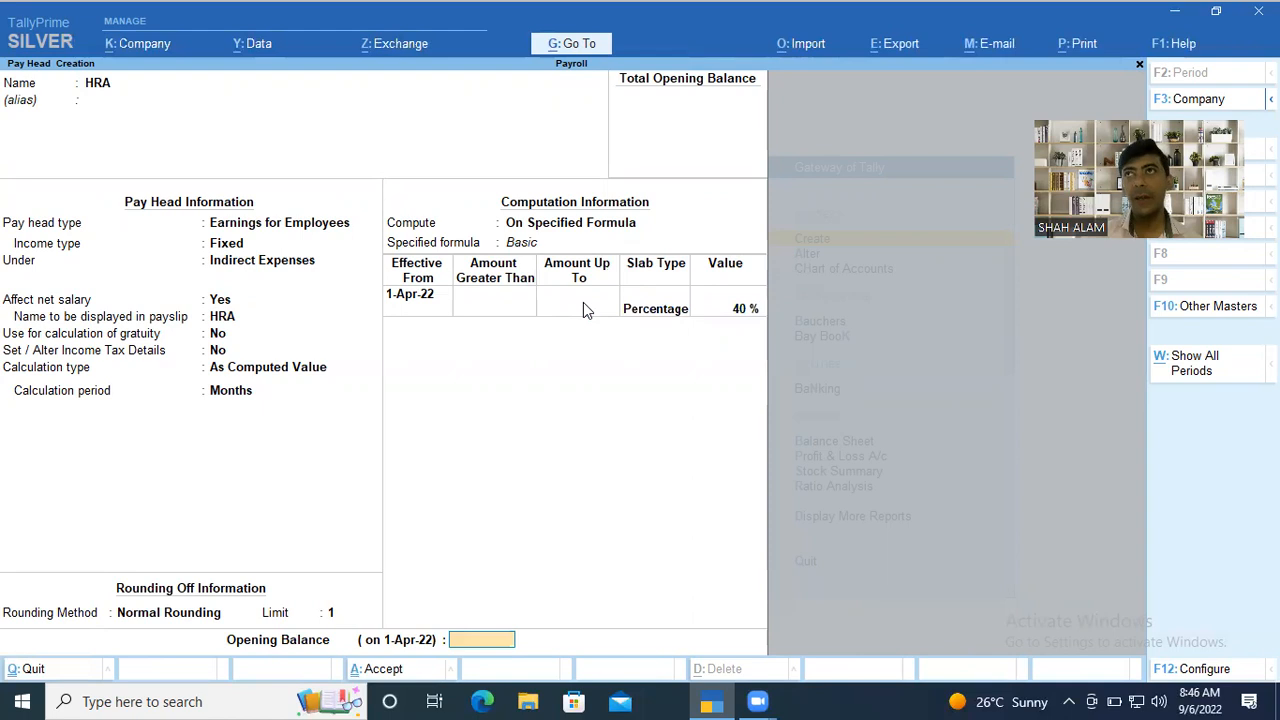
key("Return")
key("Return")
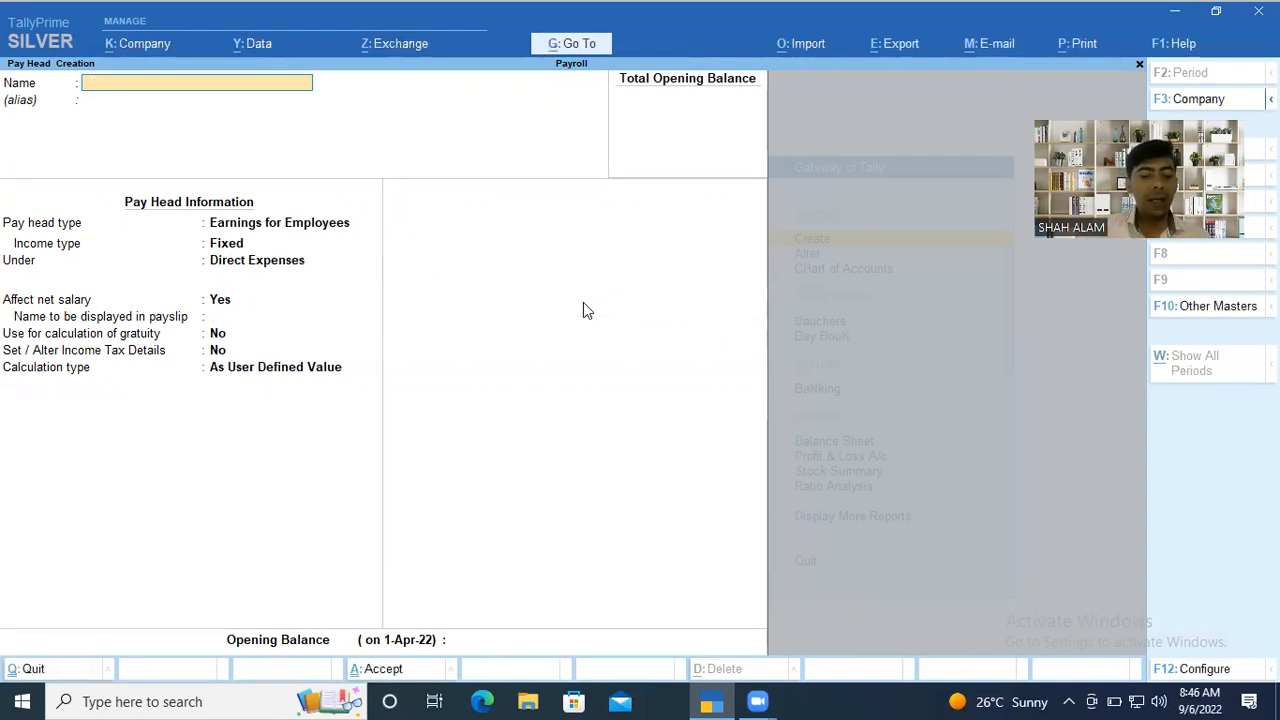
Start another pay head named Conveyance Allowences with the type Earnings for Employees.
type("Conver")
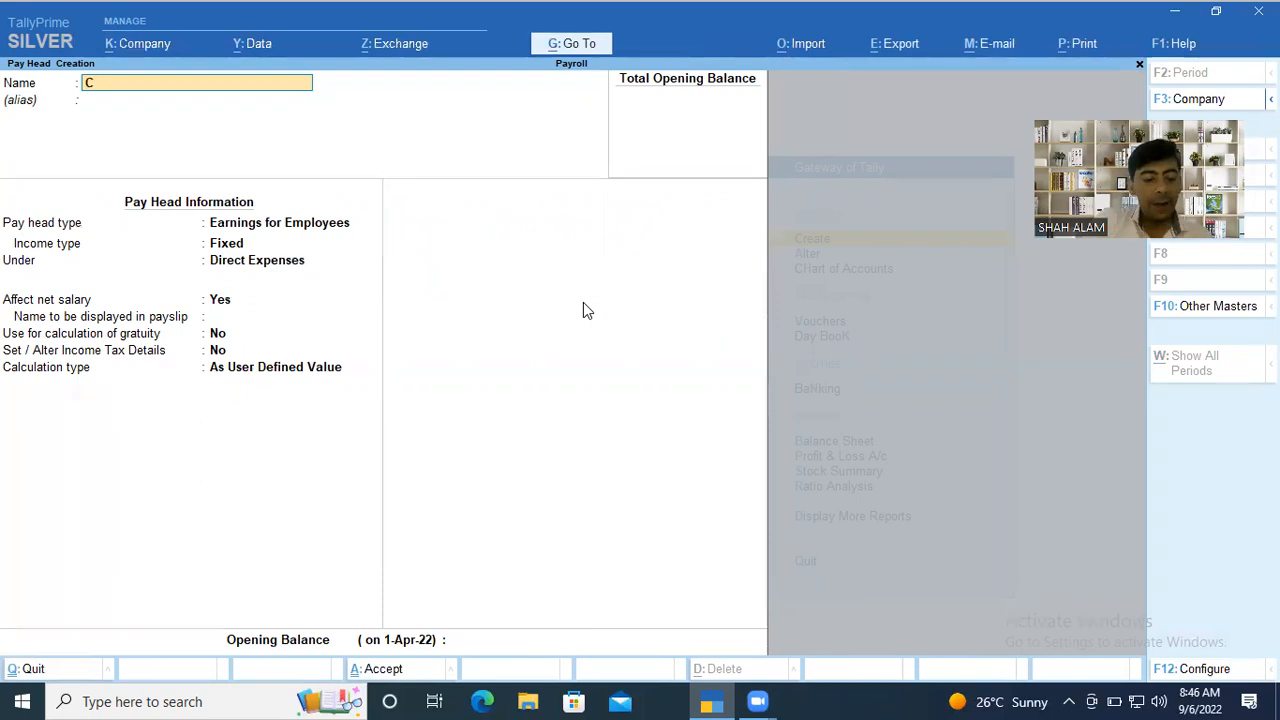
key("BackSpace")
type("yance Allowences")
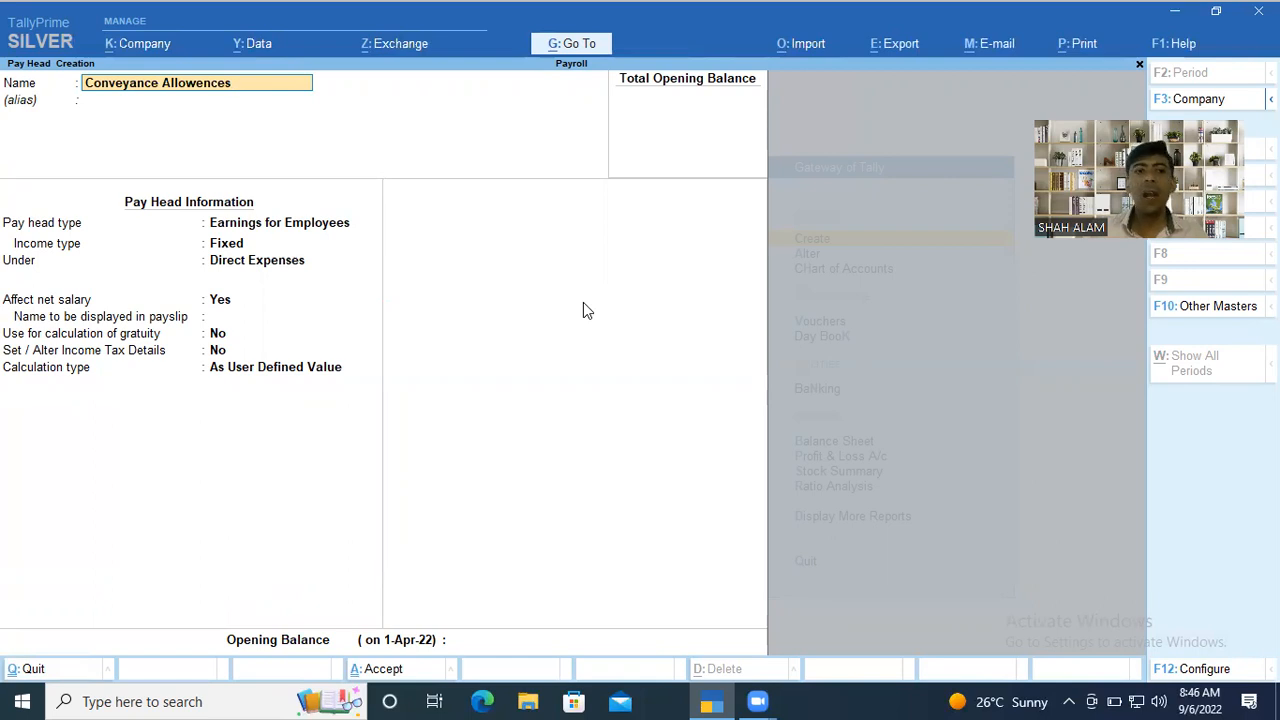
key("Return")
Keep the Fixed income type for Conveyance Allowences and place it under Indirect Expenses.
key("Return")
key("Return")
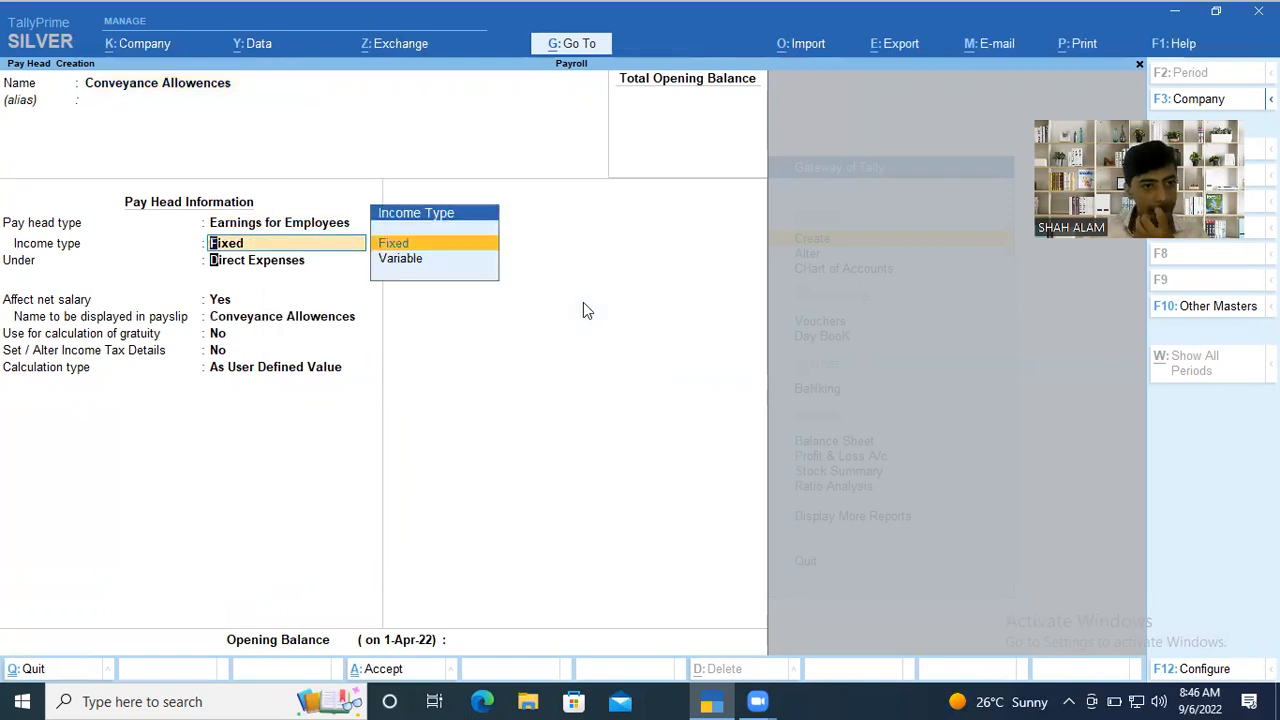
key("Return")
key("Down")
key("Down")
key("Down")
Let Conveyance Allowences affect net salary under its own payslip name, with gratuity calculation and income tax details left at No.
key("Return")
key("Return")
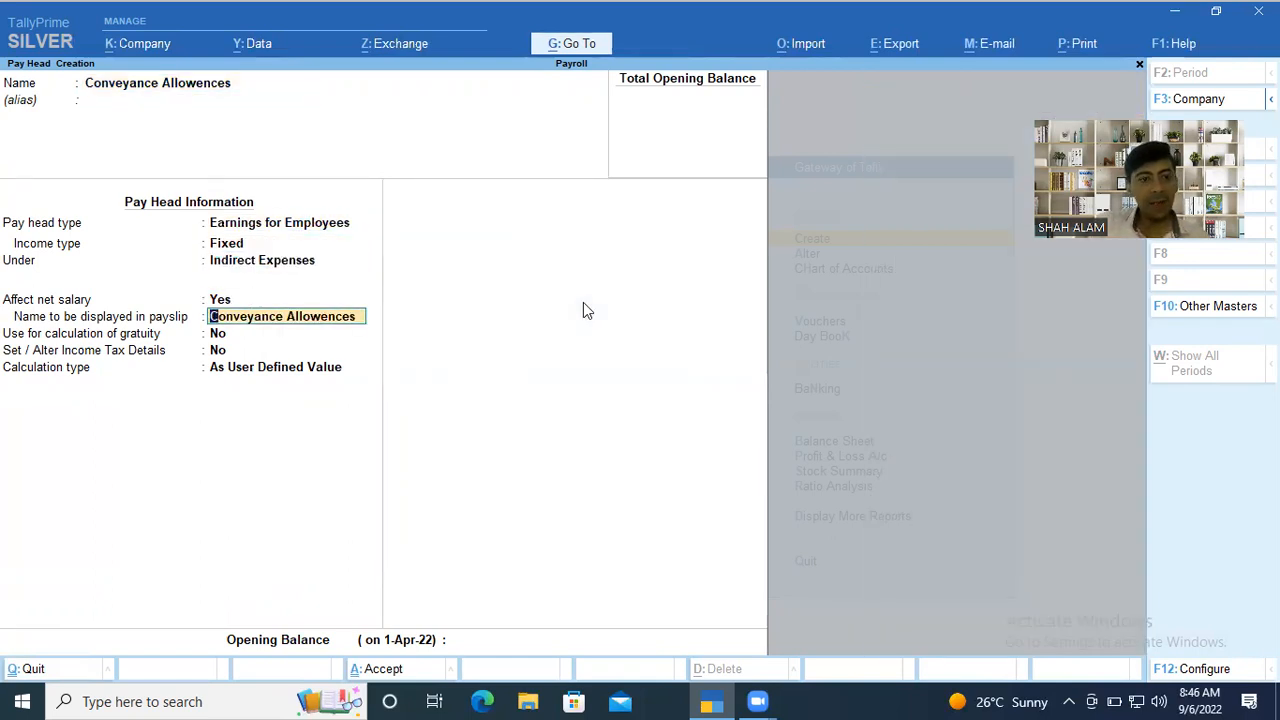
key("Return")
key("Return")
key("Return")
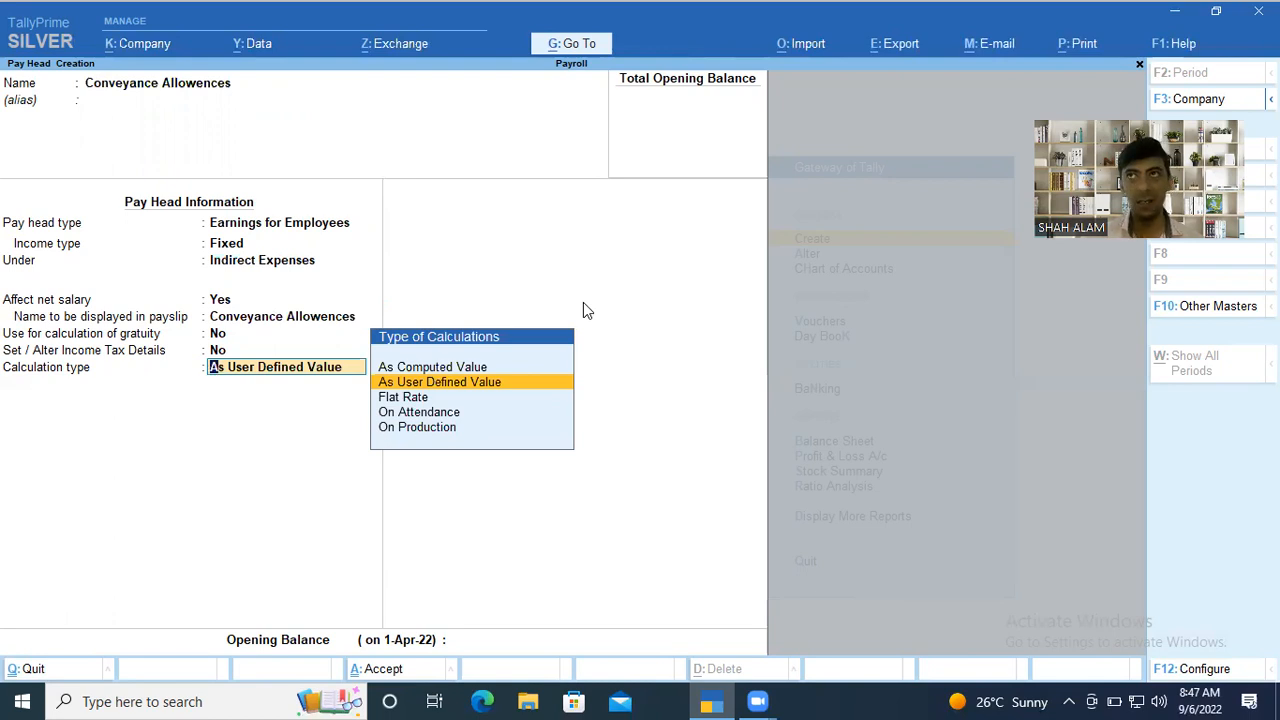
Set the calculation type of Conveyance Allowences to Flat Rate with a calculation period of Months.
key("Down")
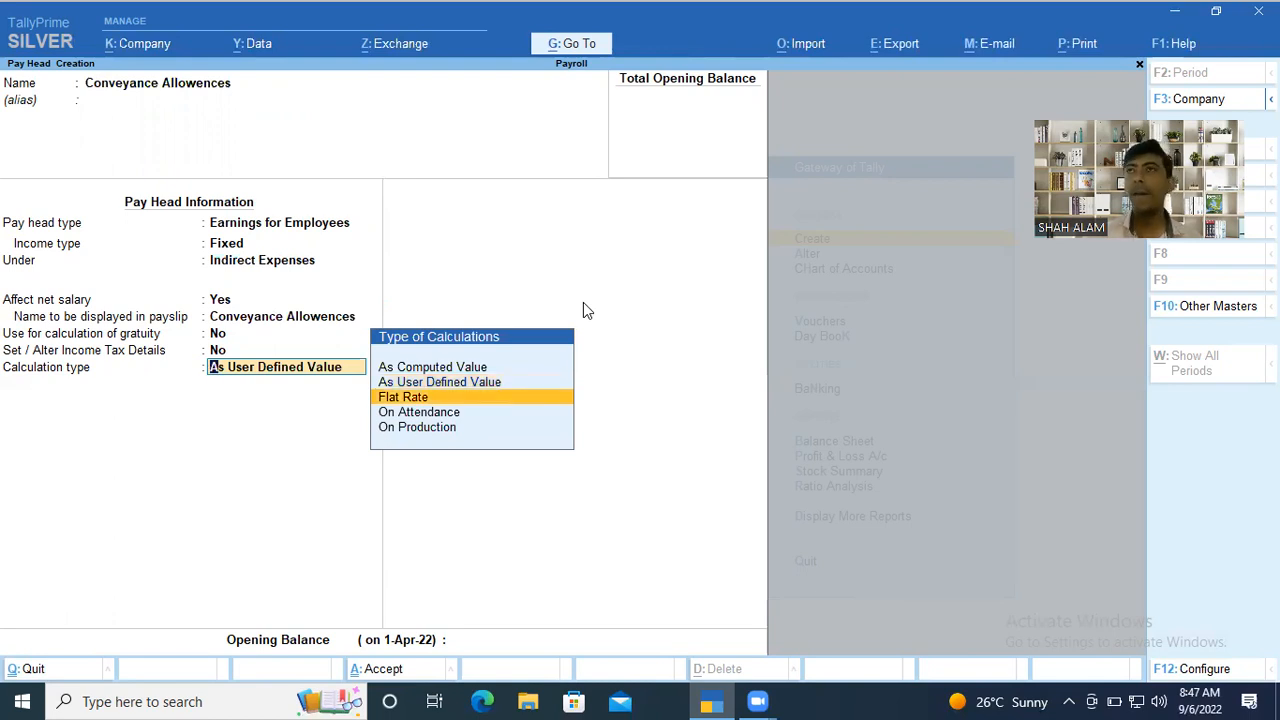
key("Return")
key("Down")
key("Down")
key("Return")
Apply Normal Rounding with a limit of 1 to Conveyance Allowences and save the pay head without an opening balance.
key("Down")
key("Down")
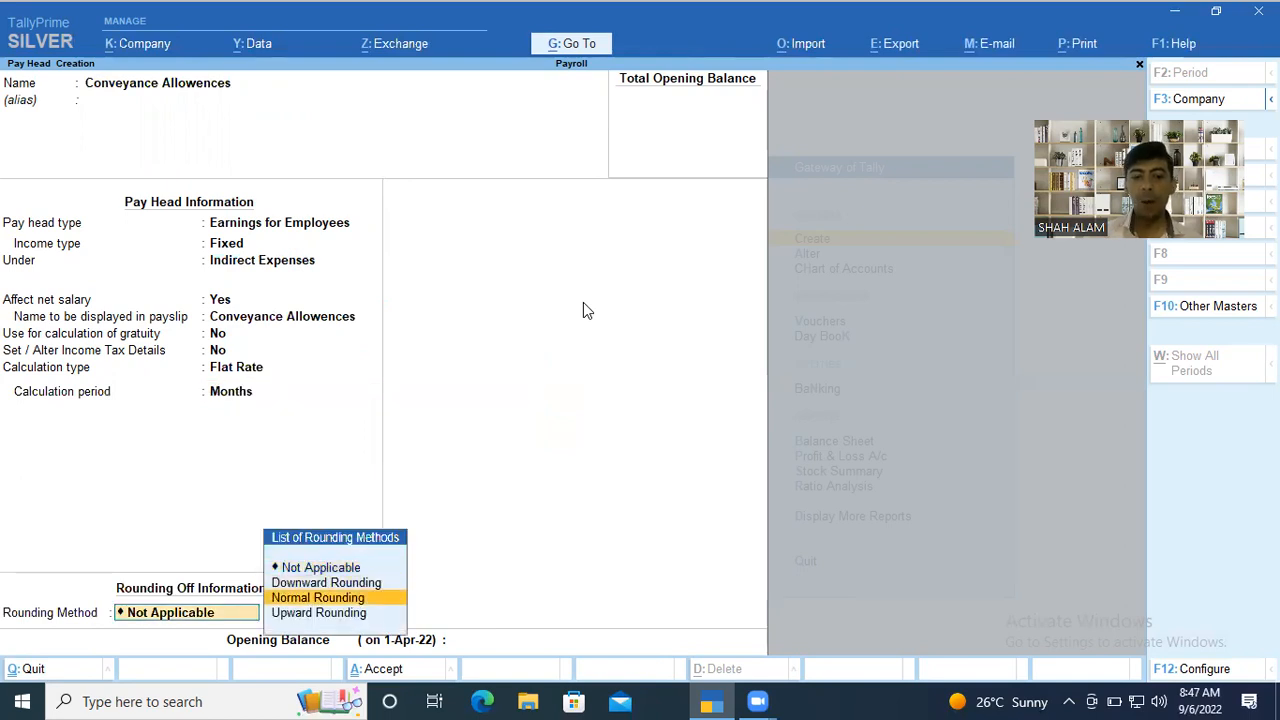
key("Return")
type("1")
key("Return")
key("Return")
key("Return")
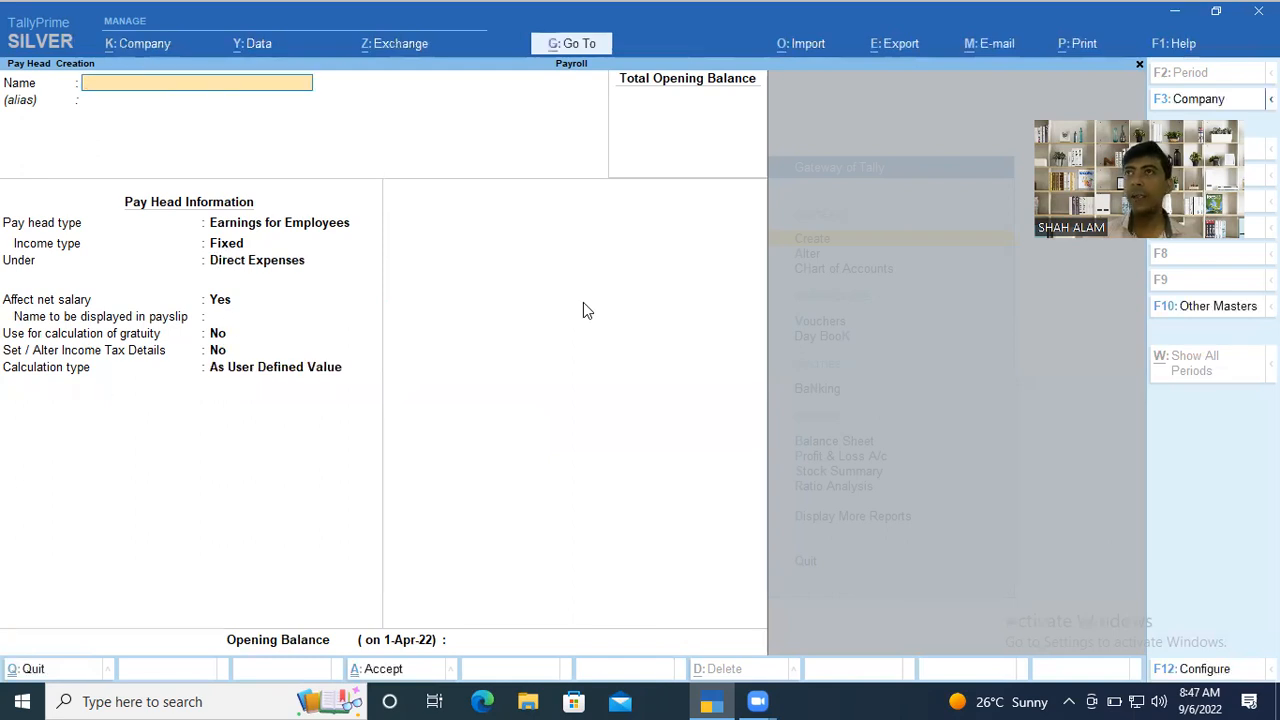
Start a pay head named Overtime with the type Earnings for Employees.
type("Overtime")
key("Return")
key("Return")
key("Return")
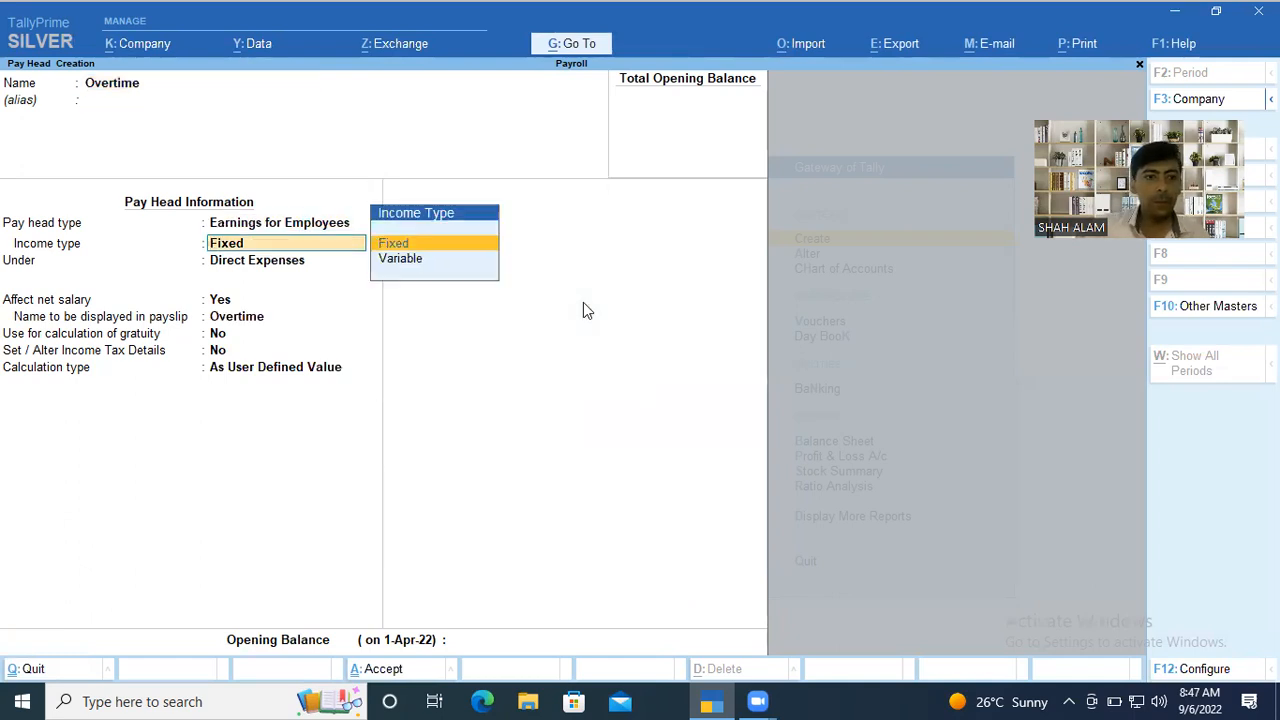
Keep Overtime's income type as Fixed and place the pay head under Indirect Expenses.
key("Down")
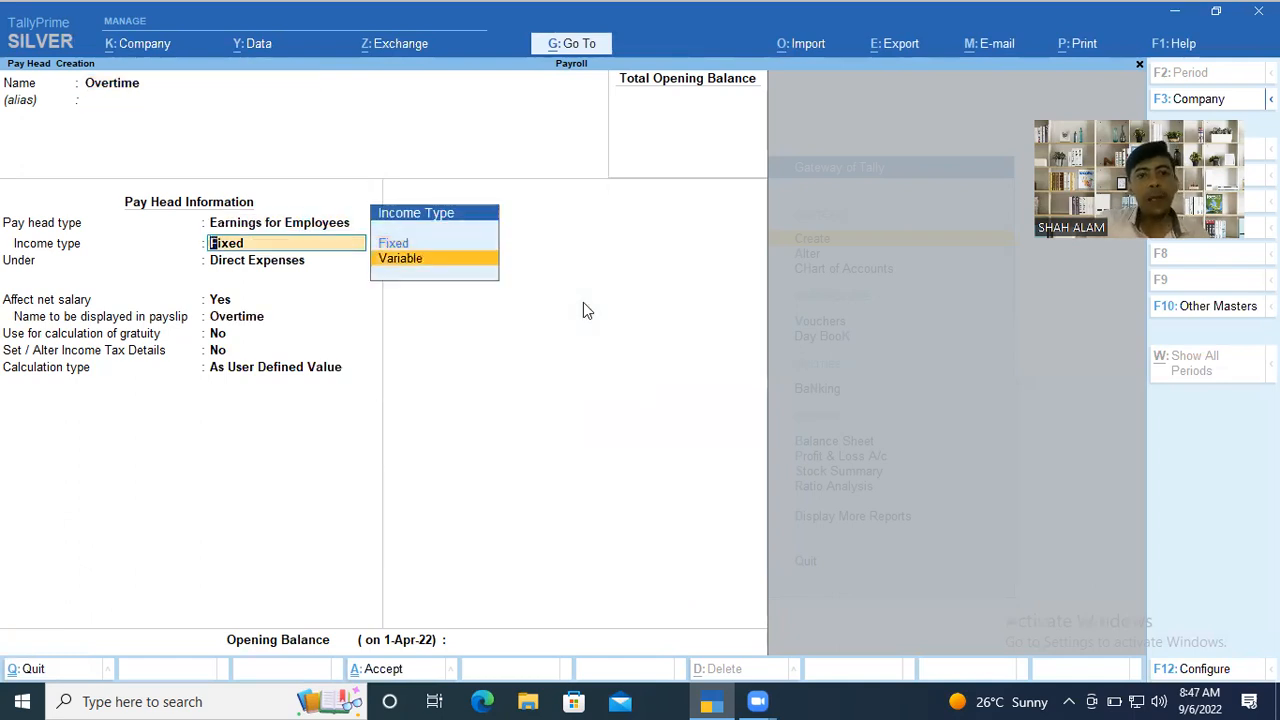
key("Up")
key("Return")
key("Down")
key("Down")
key("Down")
key("Return")
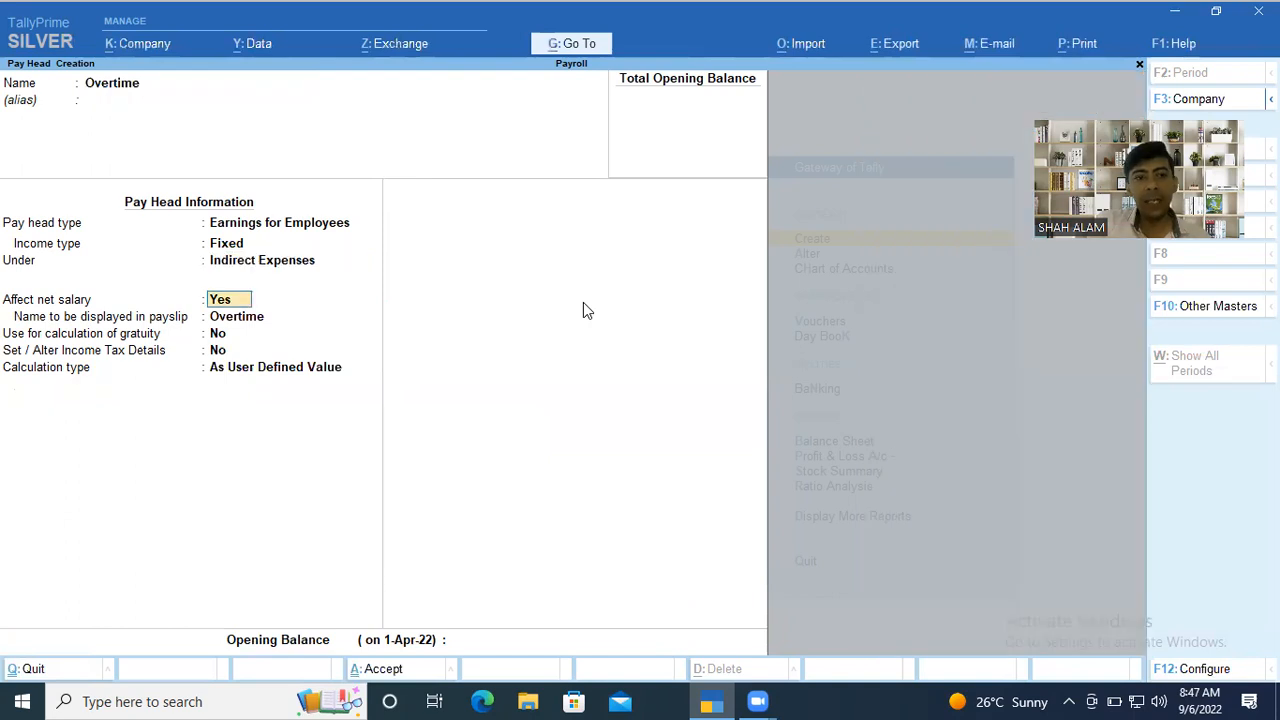
Let Overtime affect net salary, show it as OT in the payslip, and leave gratuity calculation and income tax details at No.
key("Return")
type("OT")
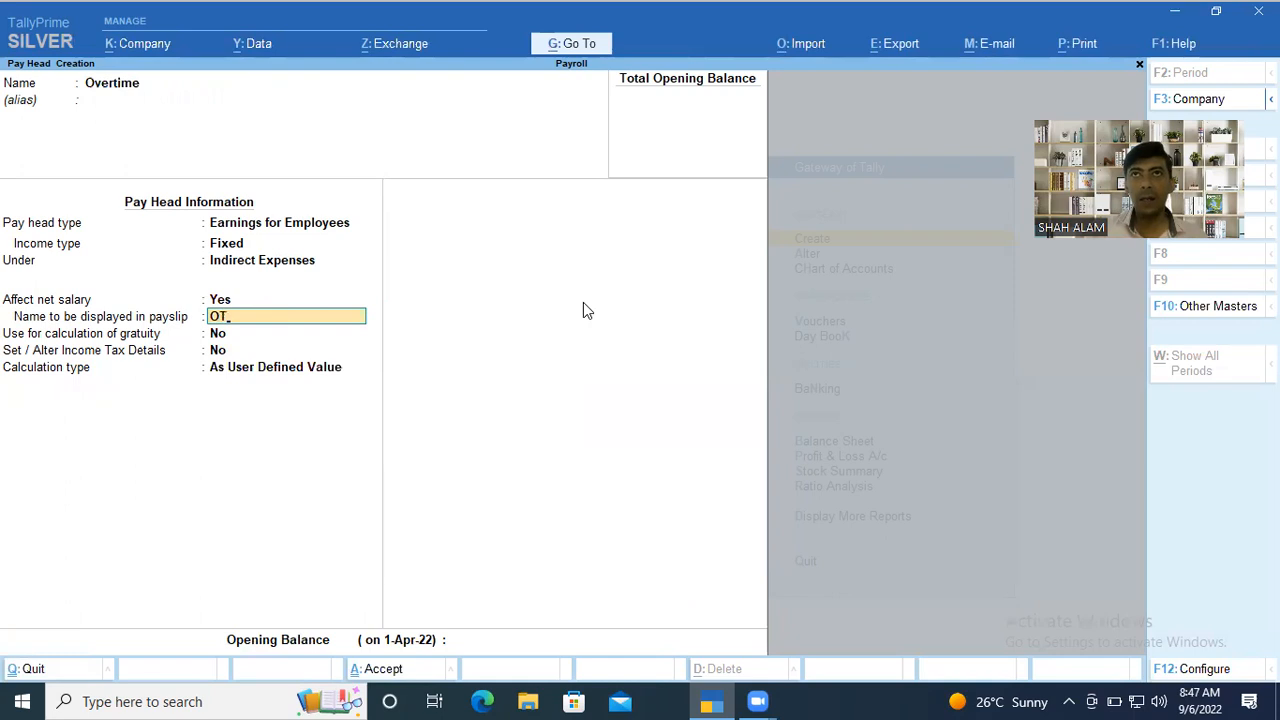
key("Return")
key("Return")
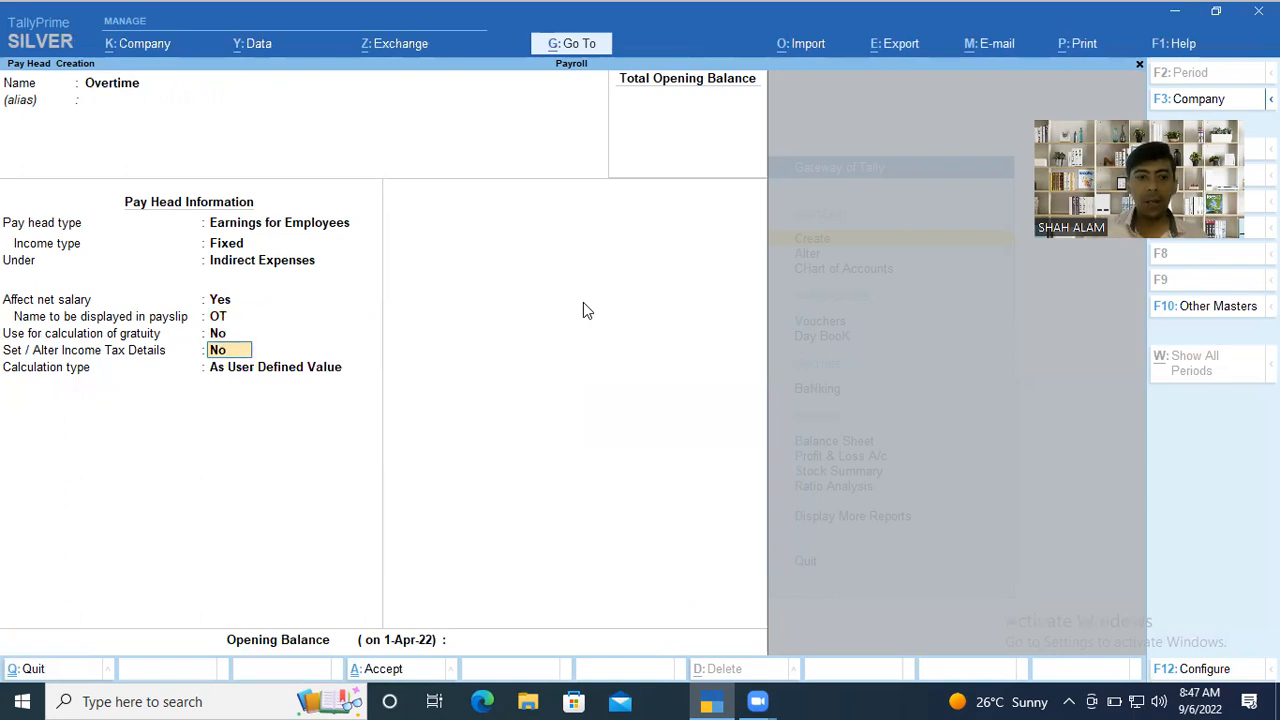
key("Return")
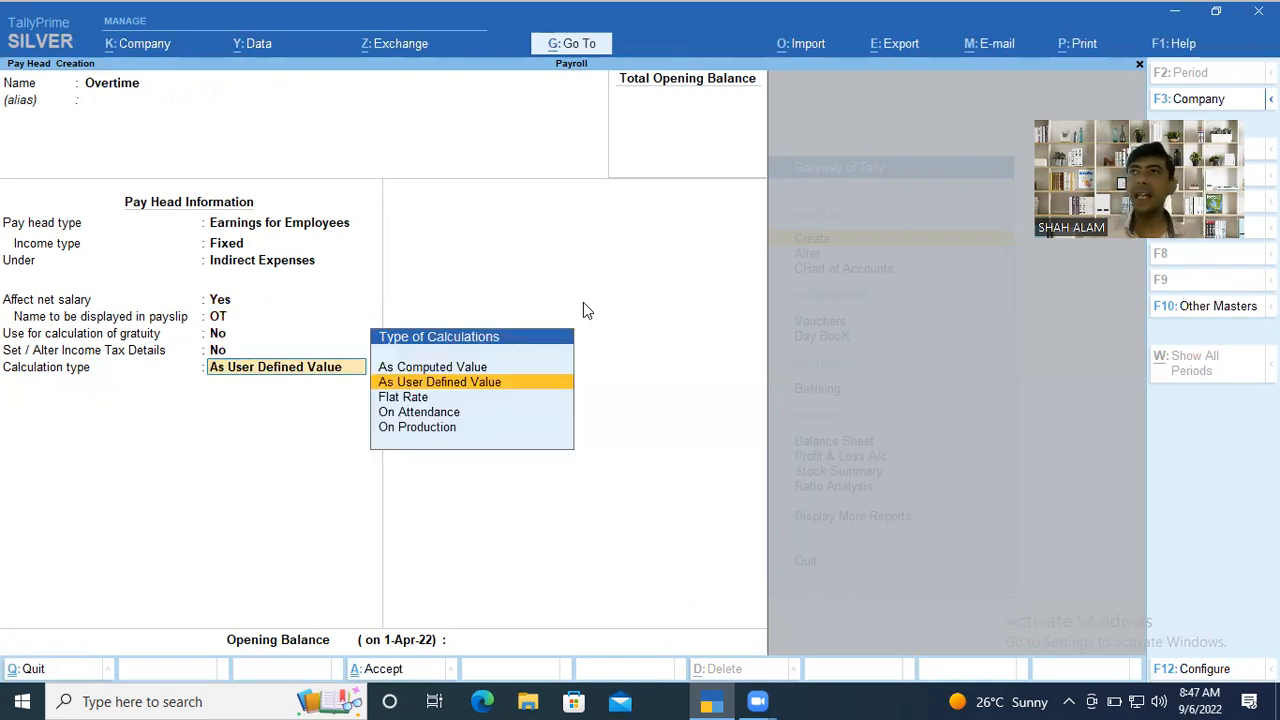
Set the Overtime pay head's calculation type to On Production, using the Overtime production type.
key("Down")
key("Down")
key("Down")
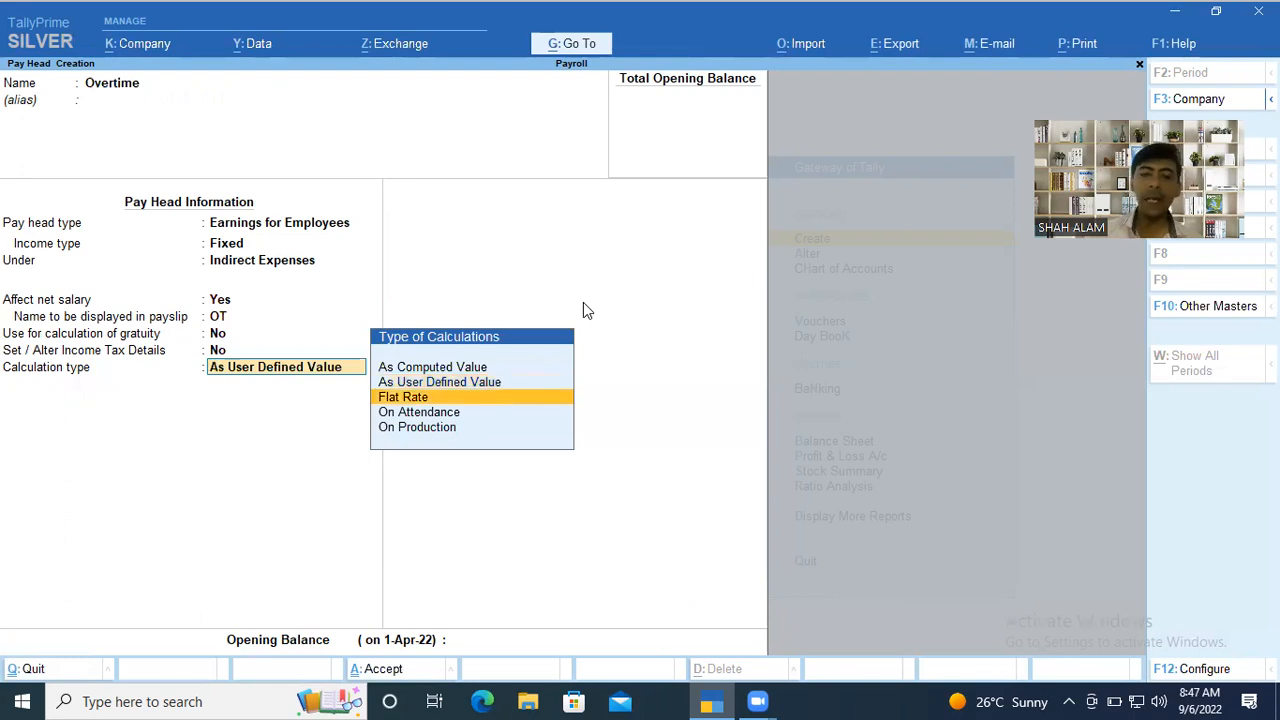
key("Return")
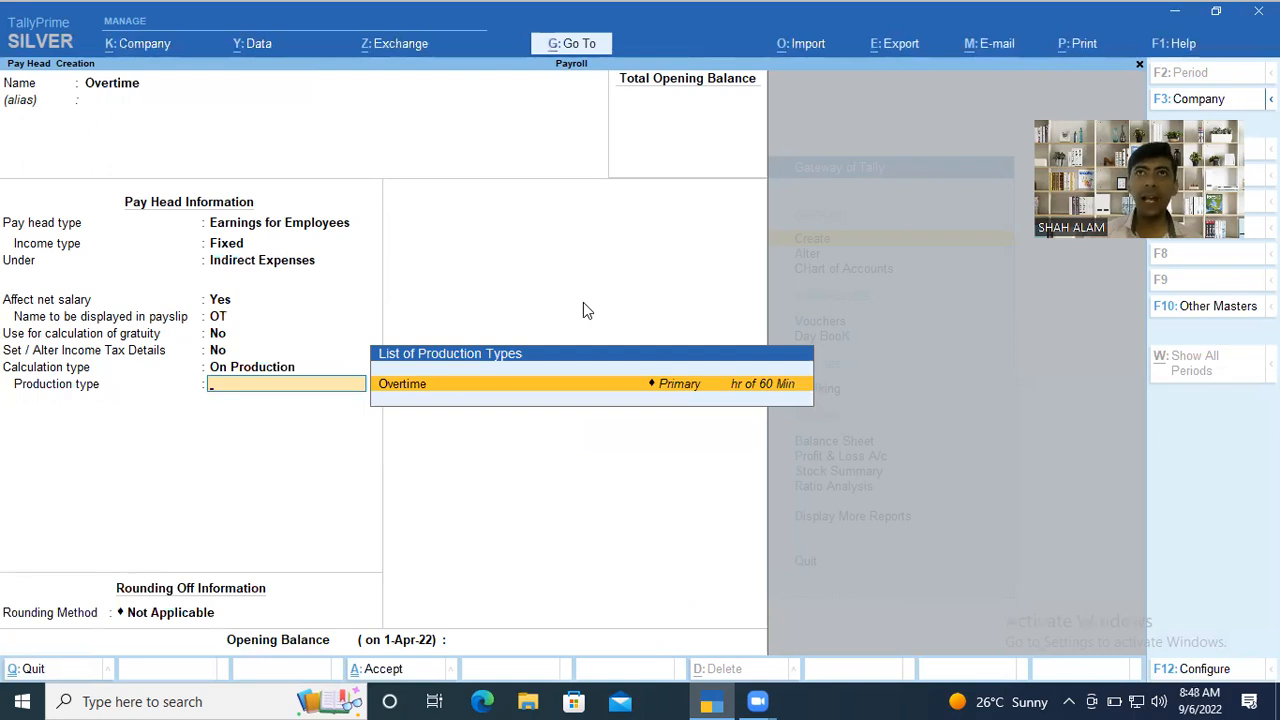
key("Return")
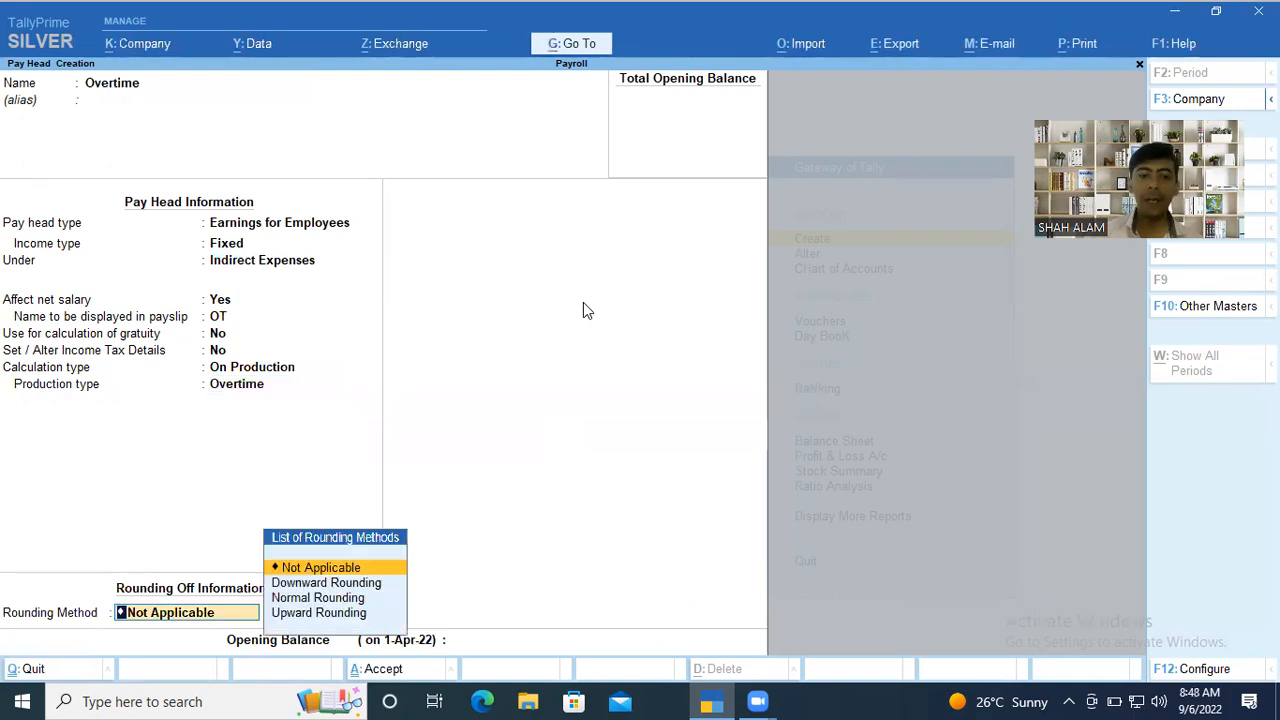
Apply Normal Rounding with a limit of 1 to the Overtime pay head.
key("Down")
key("Down")
key("Return")
type("1")
key("Return")
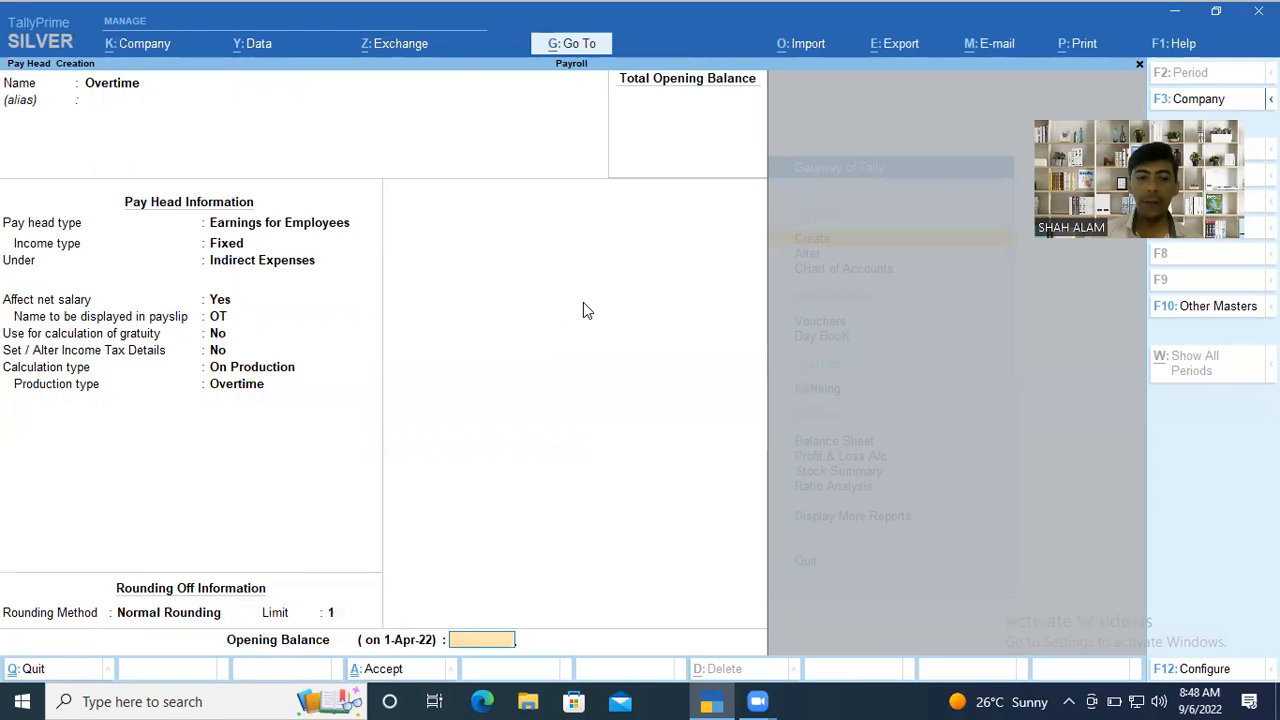
Save the Overtime pay head without an opening balance and name the next pay head Incentive.
key("Return")
key("Return")
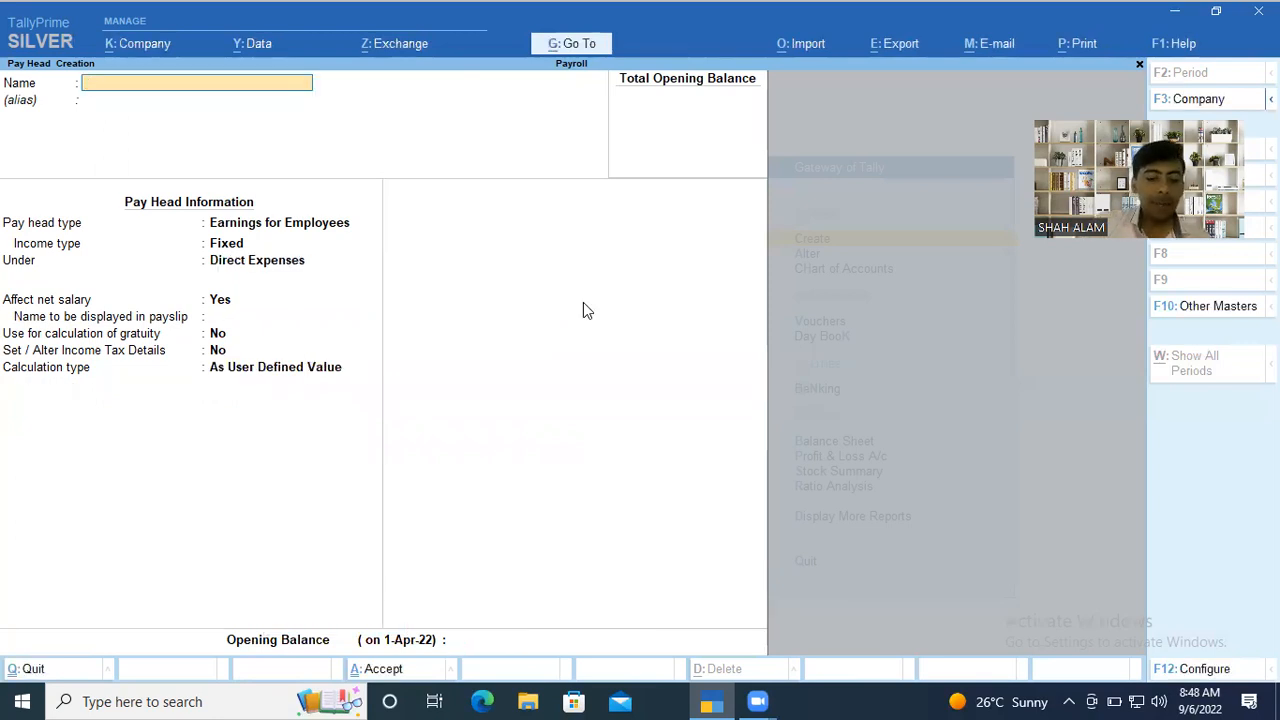
type("Incen")
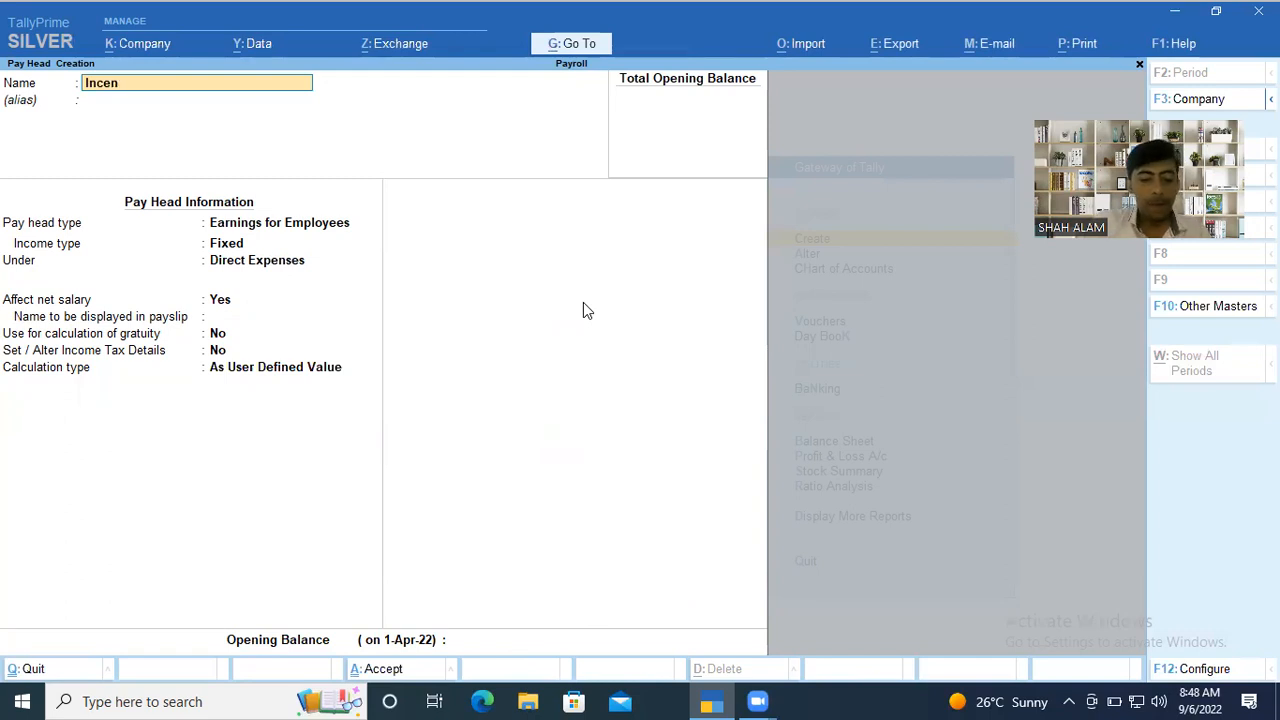
type("tive")
key("Return")
Keep Incentive's pay head type as Earnings for Employees and place it under Indirect Expenses.
key("Return")
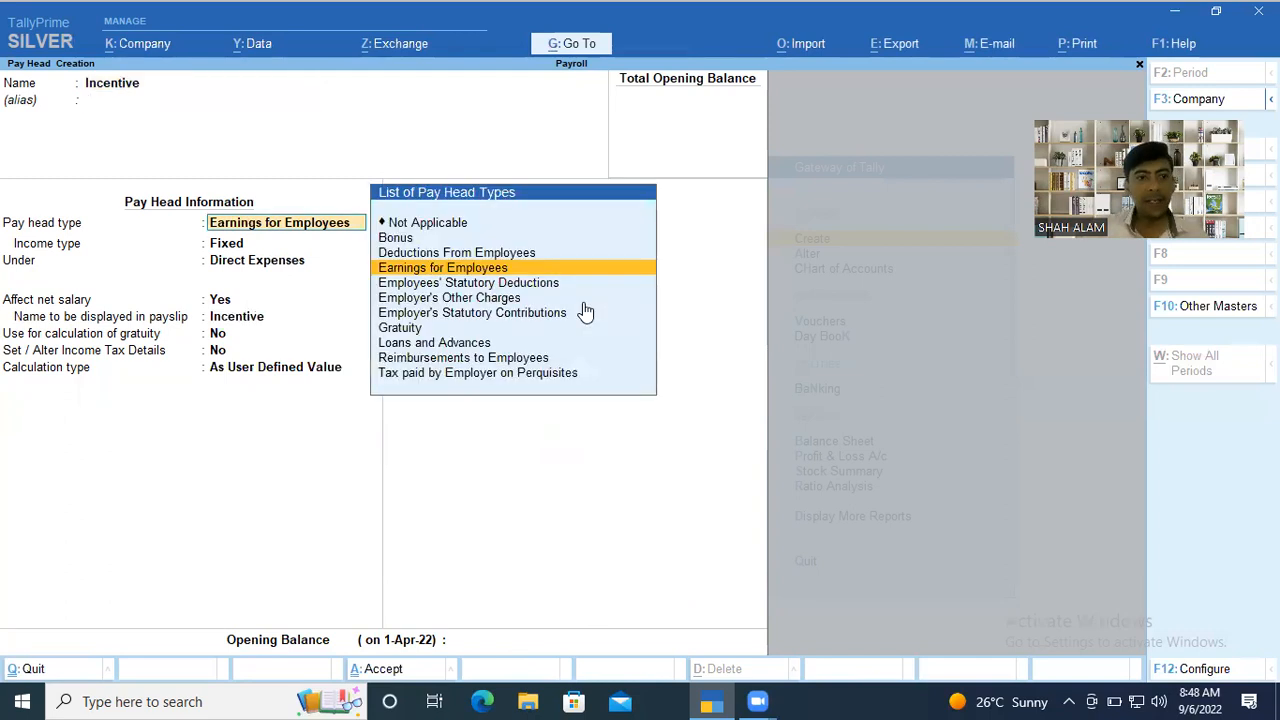
key("Return")
key("Return")
key("Down")
key("Down")
key("Down")
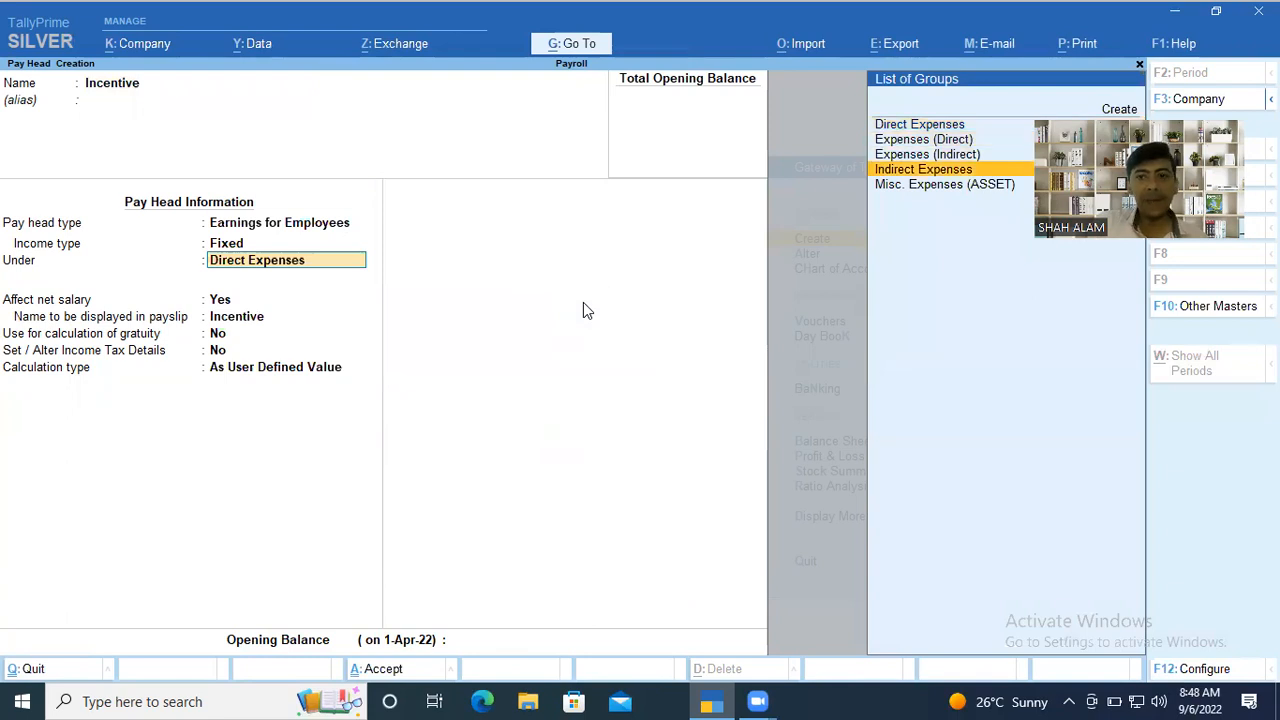
key("Return")
key("Return")
key("Return")
key("Return")
key("Return")
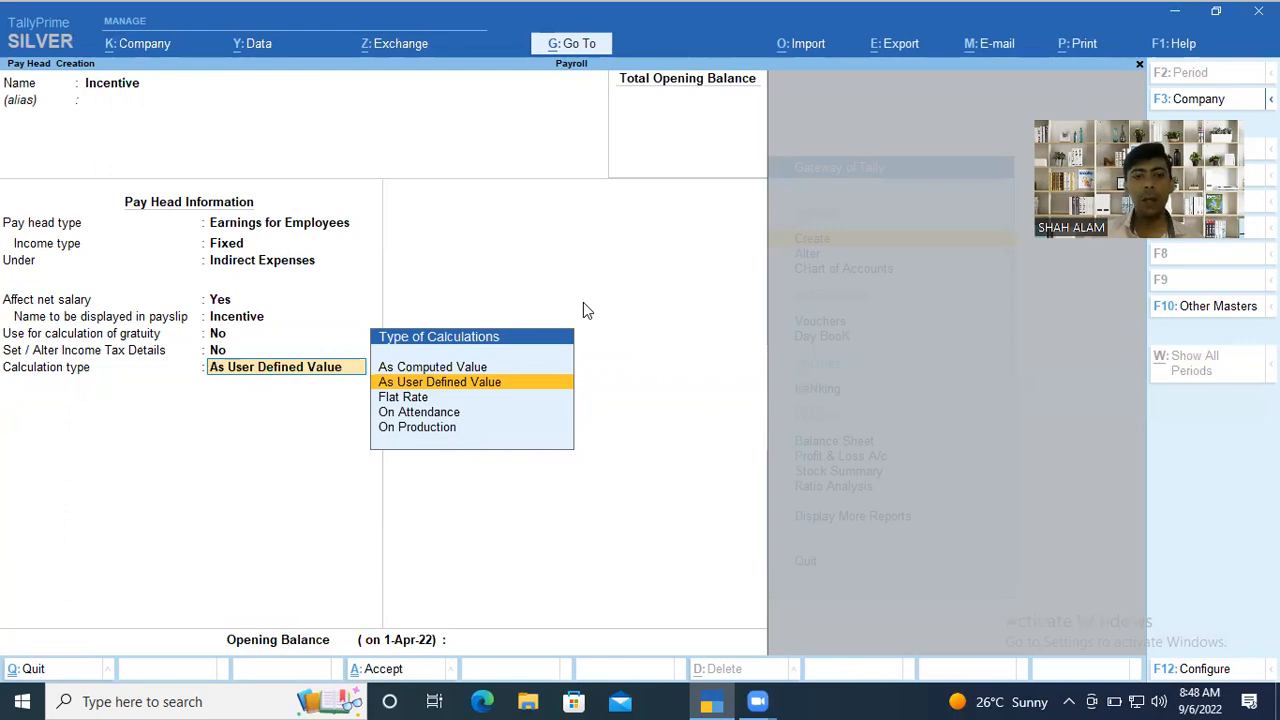
Go back to Incentive's income type and change it to Variable, keeping its group, payslip, gratuity and tax settings.
key("BackSpace")
key("BackSpace")
key("BackSpace")
key("BackSpace")
key("BackSpace")
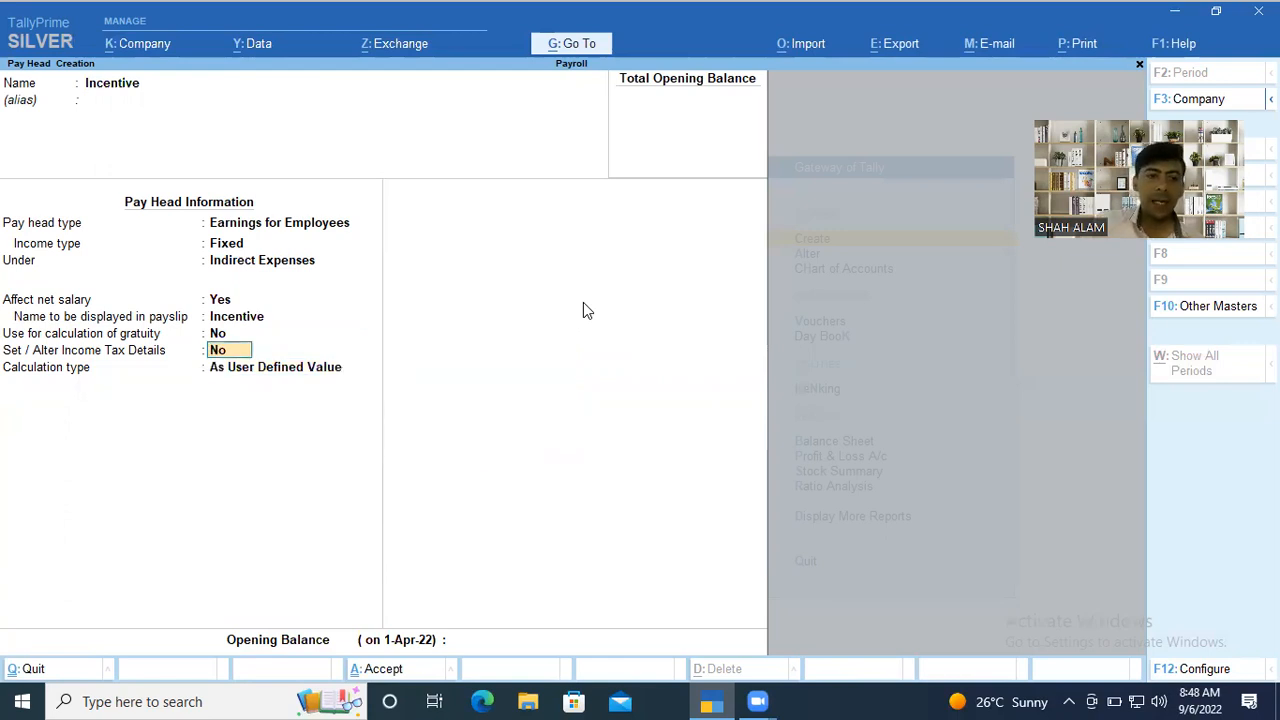
key("Down")
key("Return")
key("Return")
key("Return")
key("Return")
key("Return")
key("Return")
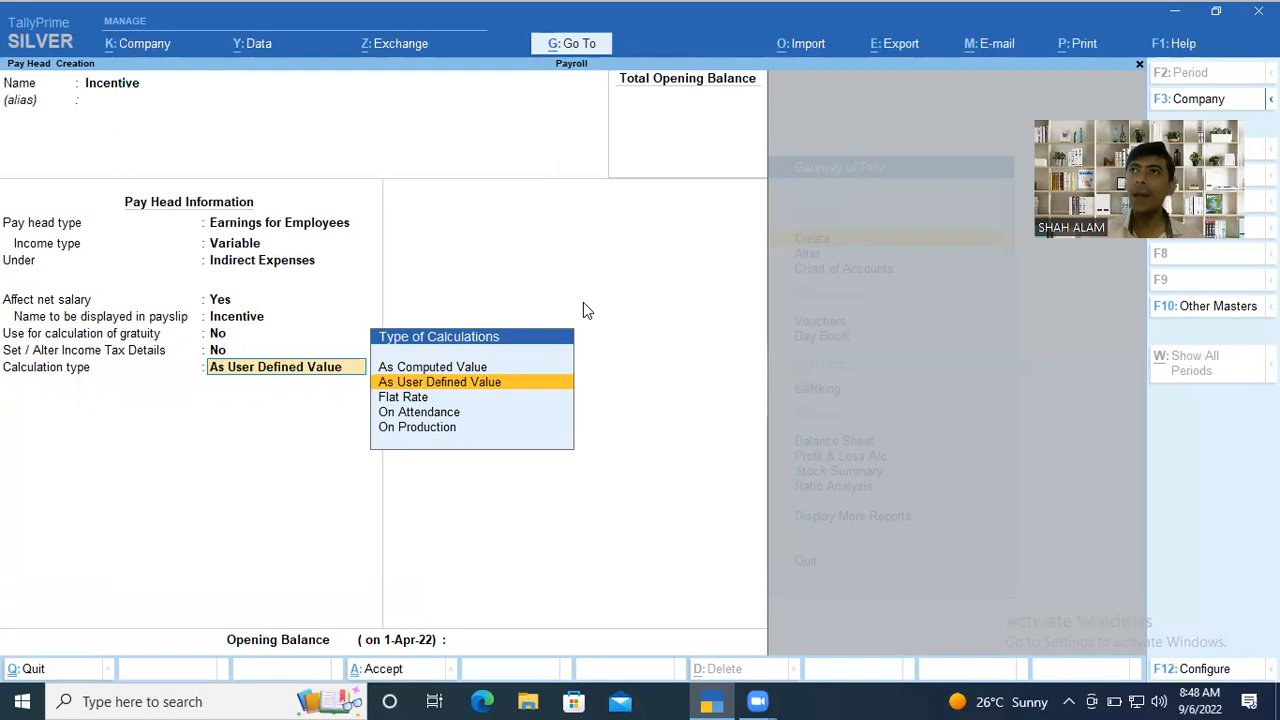
Keep Incentive's calculation type at As User Defined Value and save the pay head.
key("Down")
key("Up")
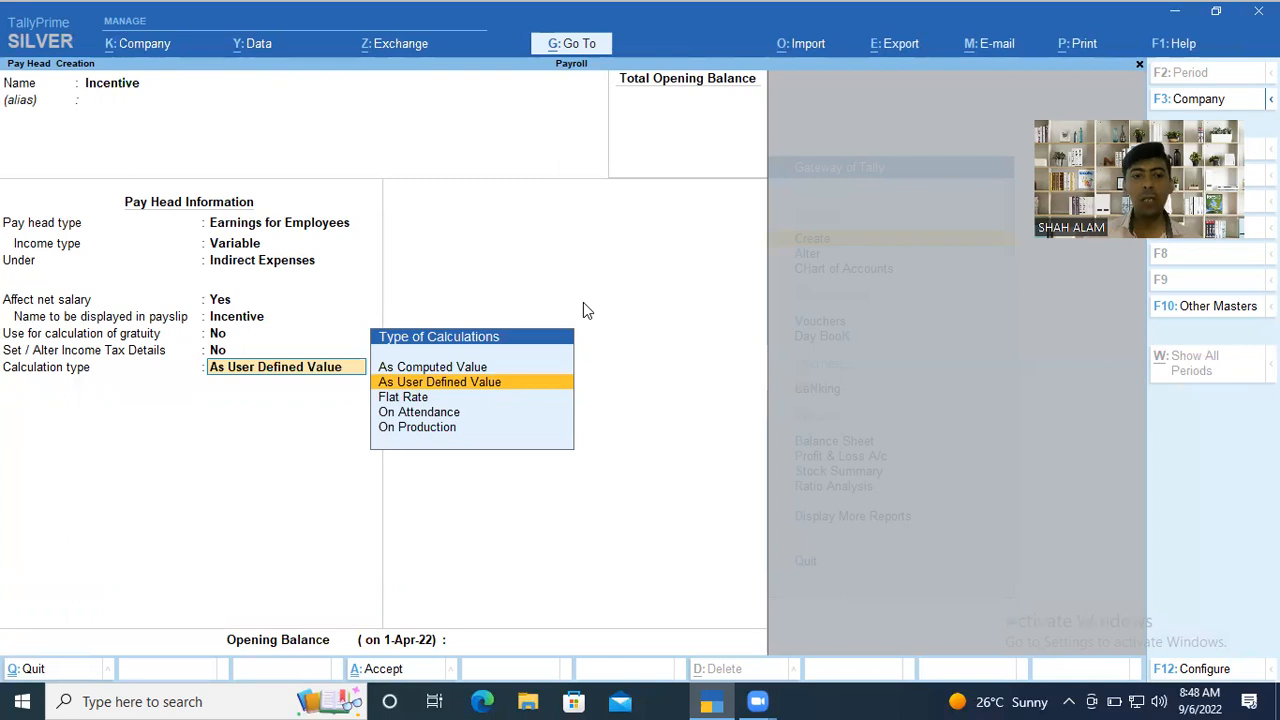
key("Return")
key("Return")
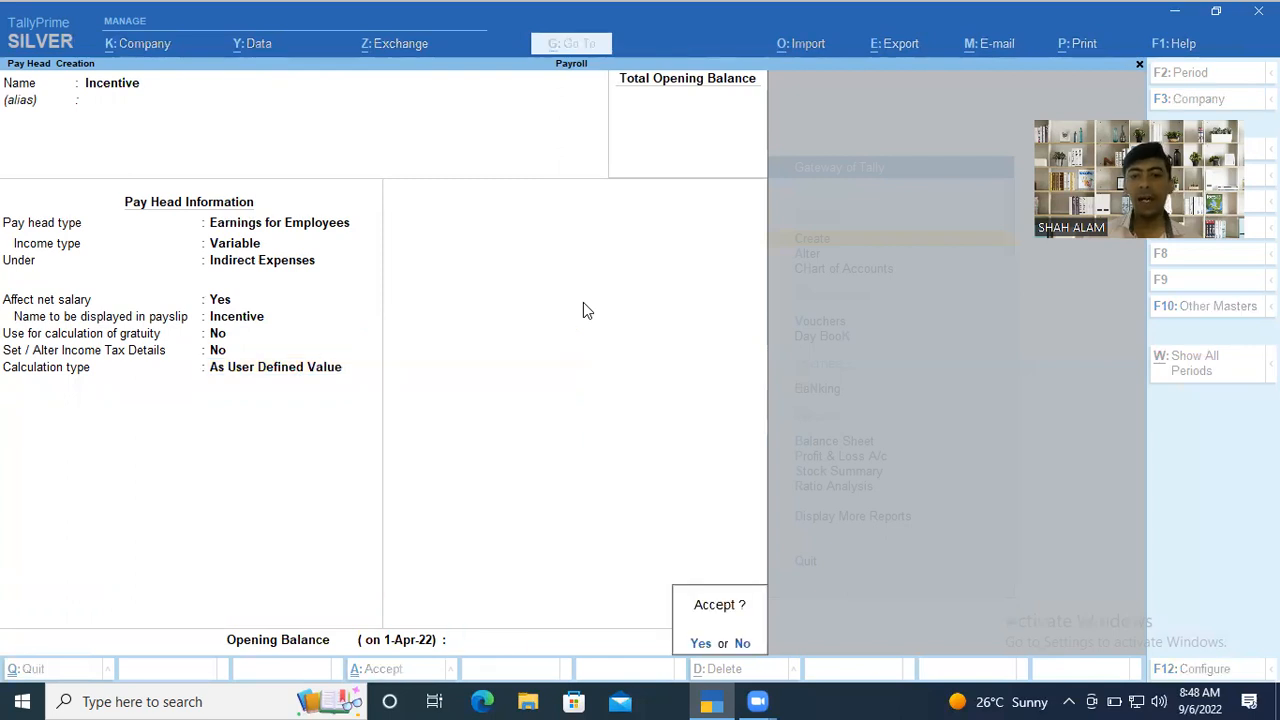
key("Return")
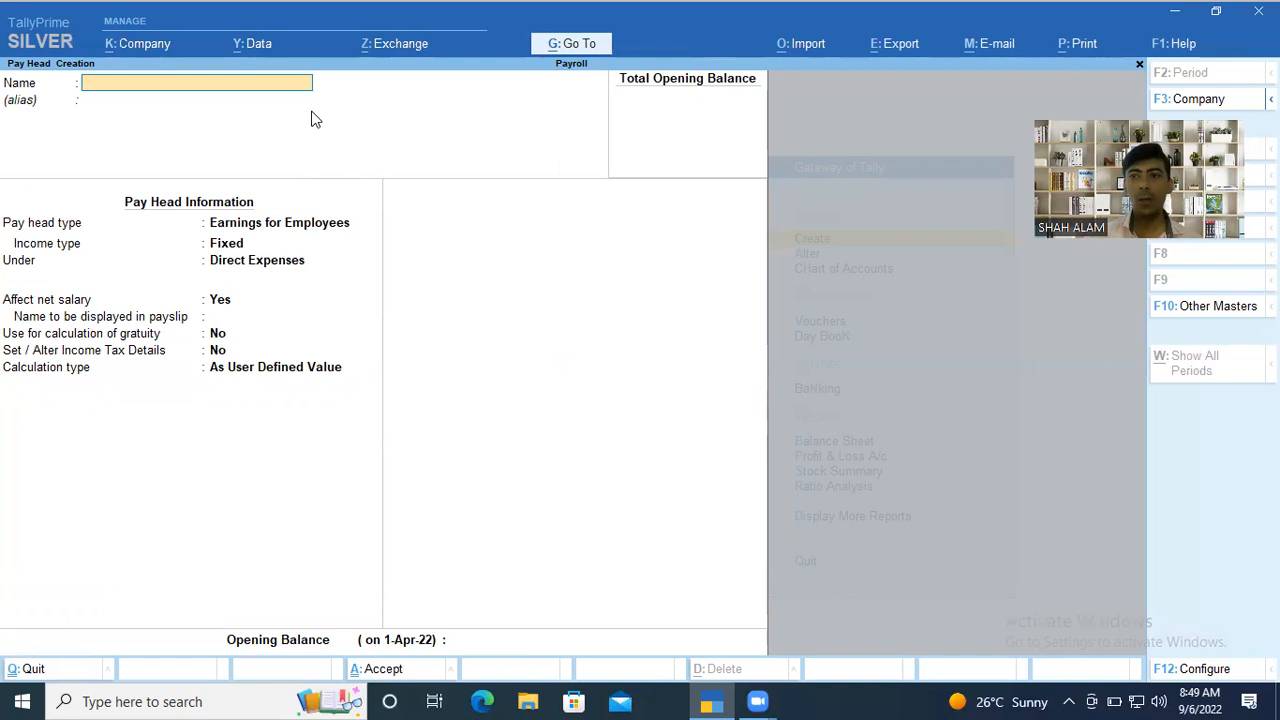
key("Escape")
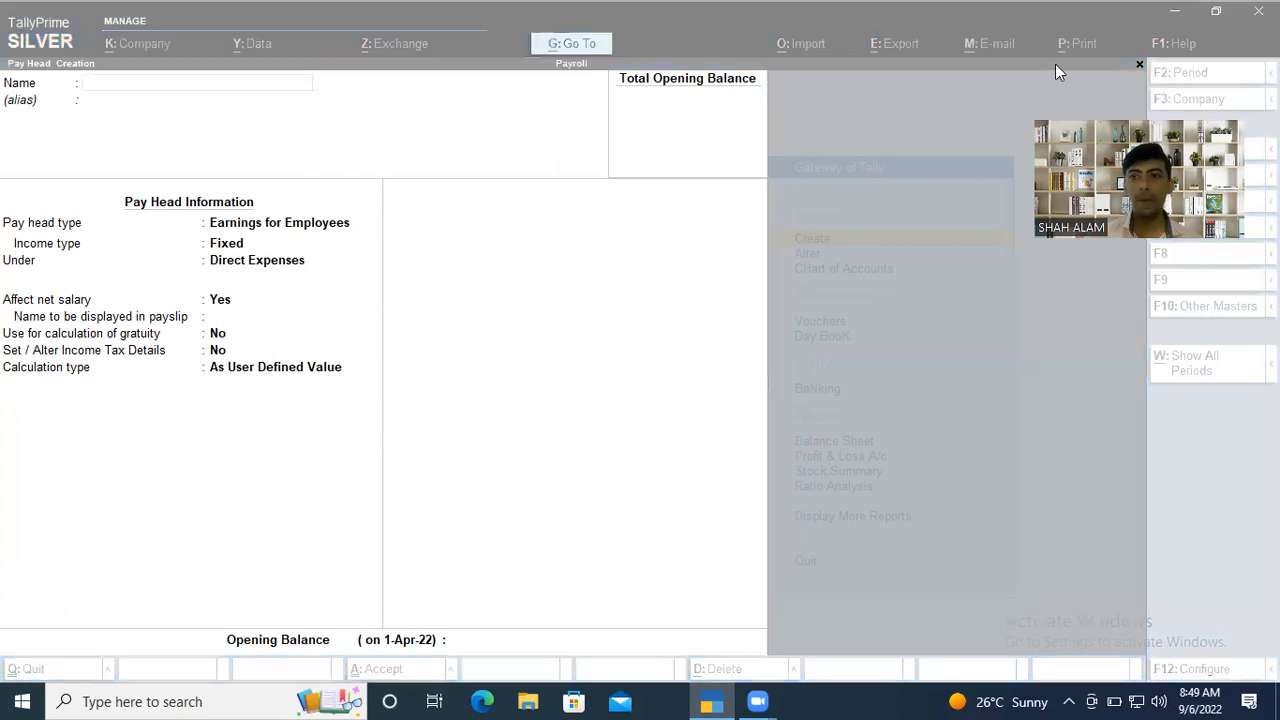